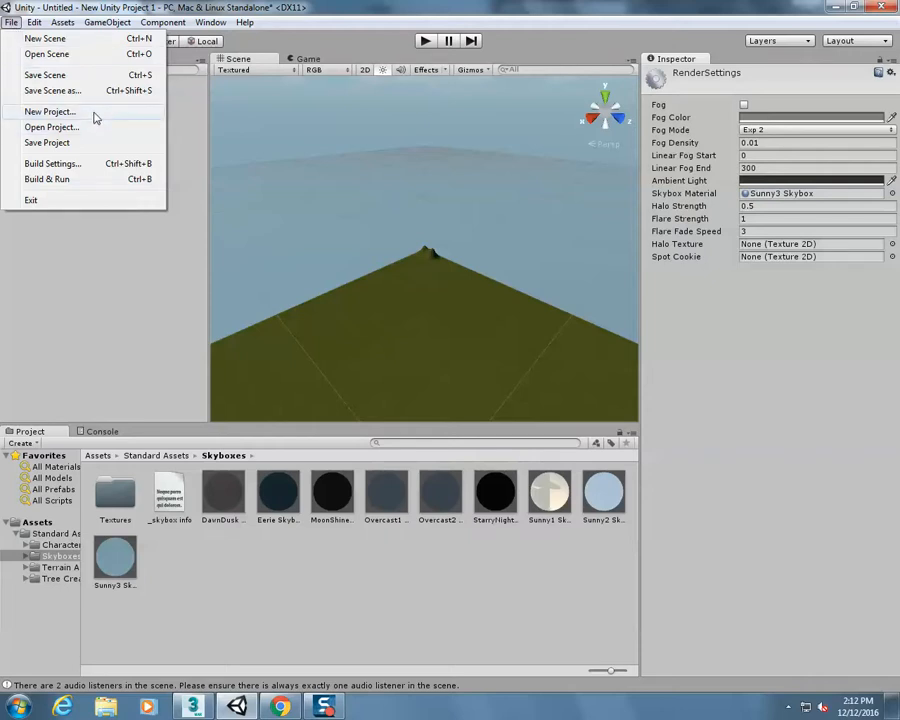
Start setting up a new project
{"action": "left_click", "coordinate": [94, 114]}
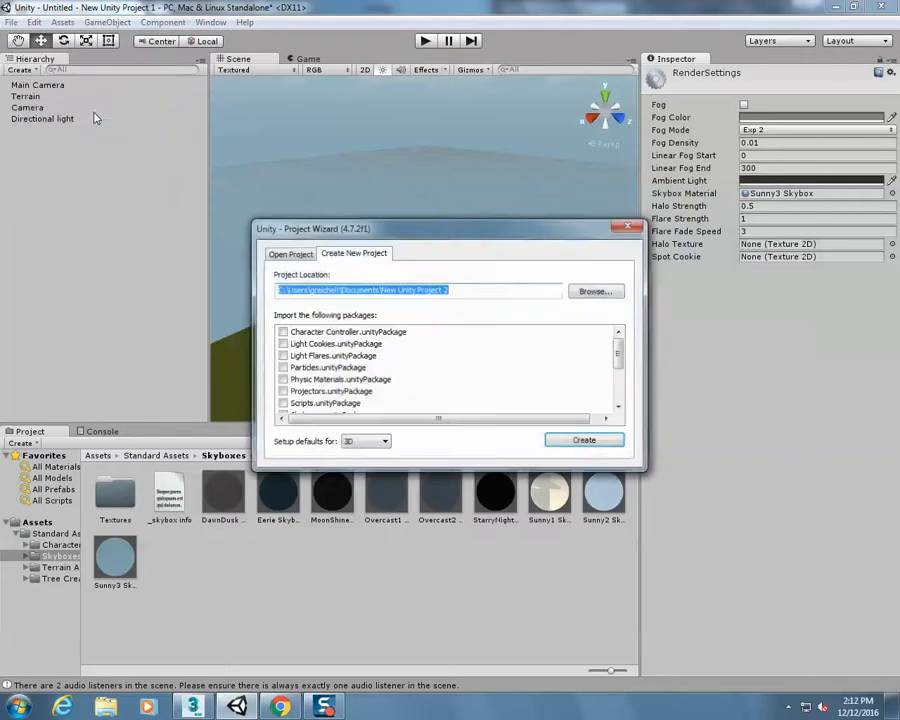
{"action": "left_click", "coordinate": [593, 292]}
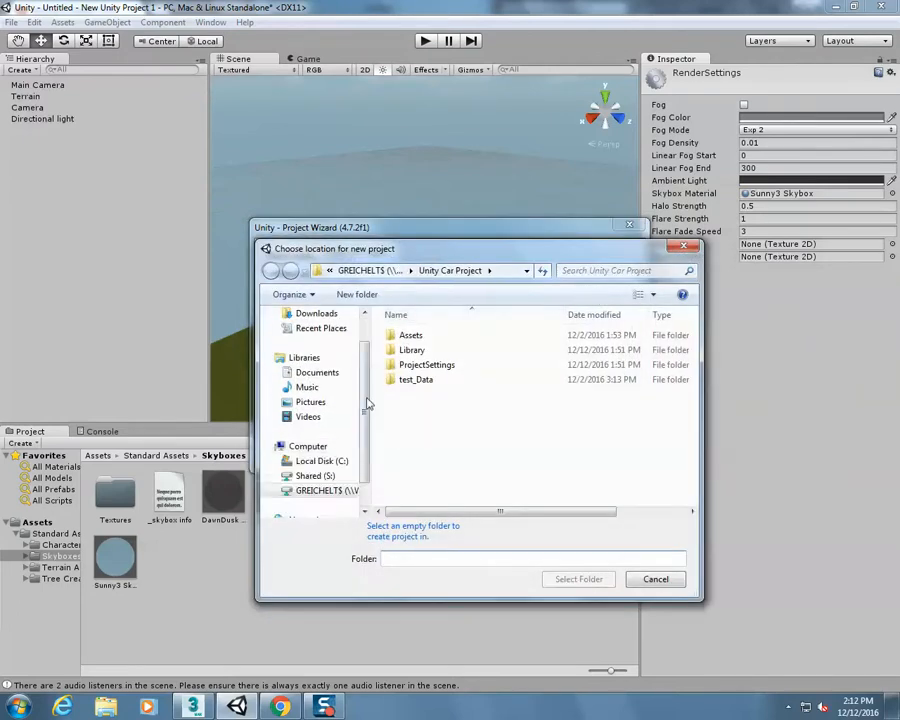
{"action": "left_click", "coordinate": [325, 490]}
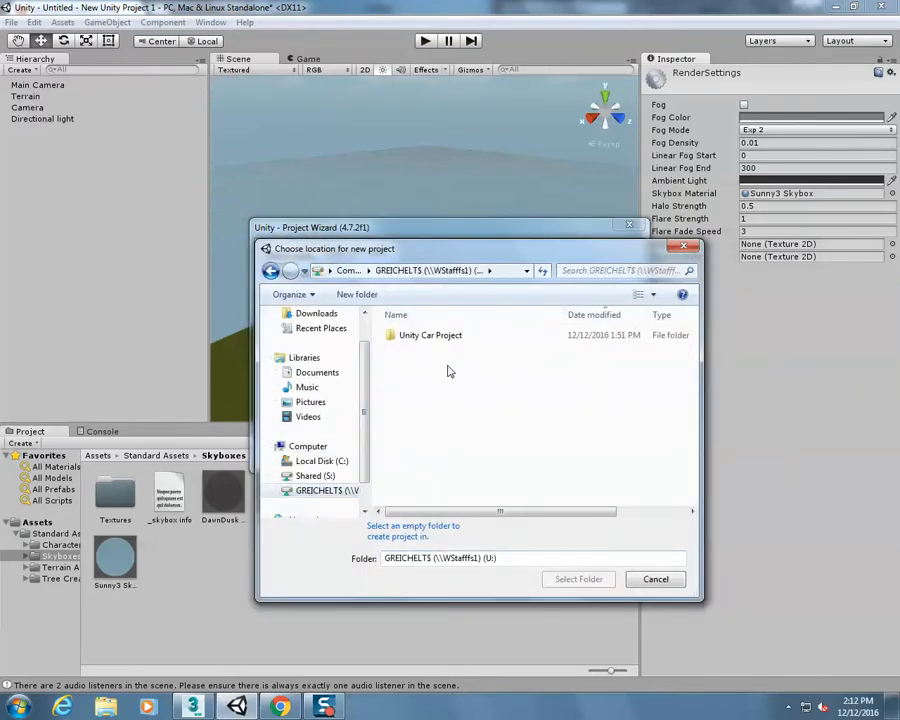
{"action": "left_click", "coordinate": [655, 580]}
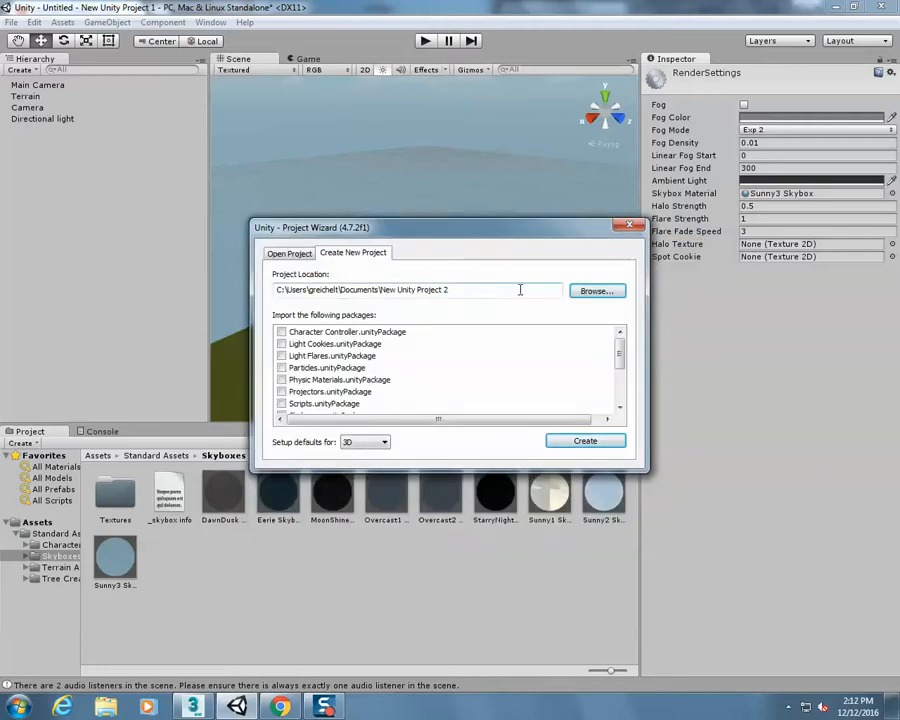
Create a folder named "final exam" on the U: drive and choose it as the new project's location
{"action": "left_click", "coordinate": [597, 290]}
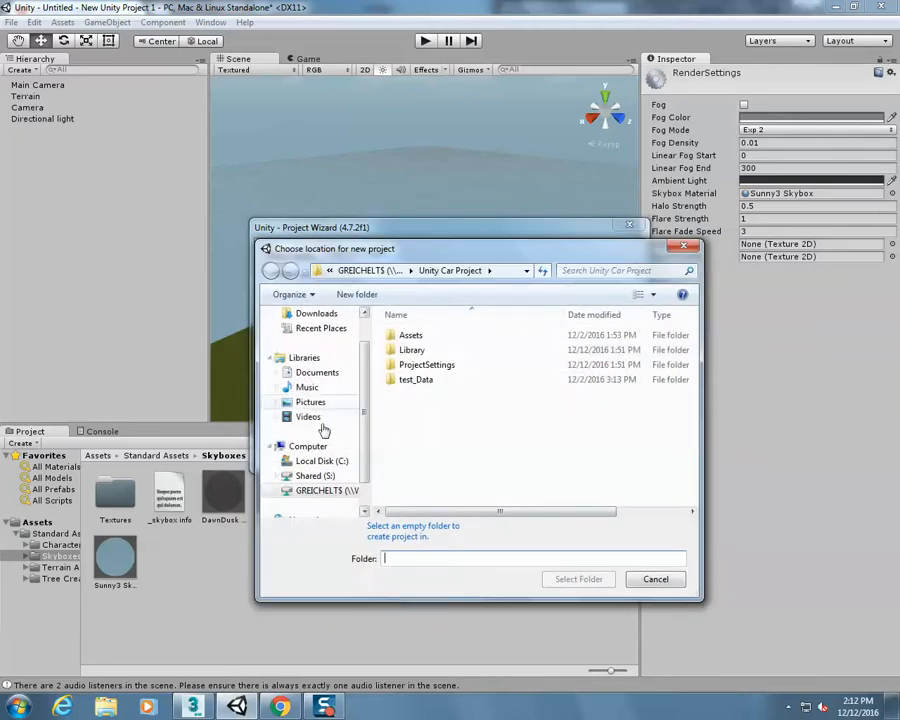
{"action": "left_click", "coordinate": [320, 490]}
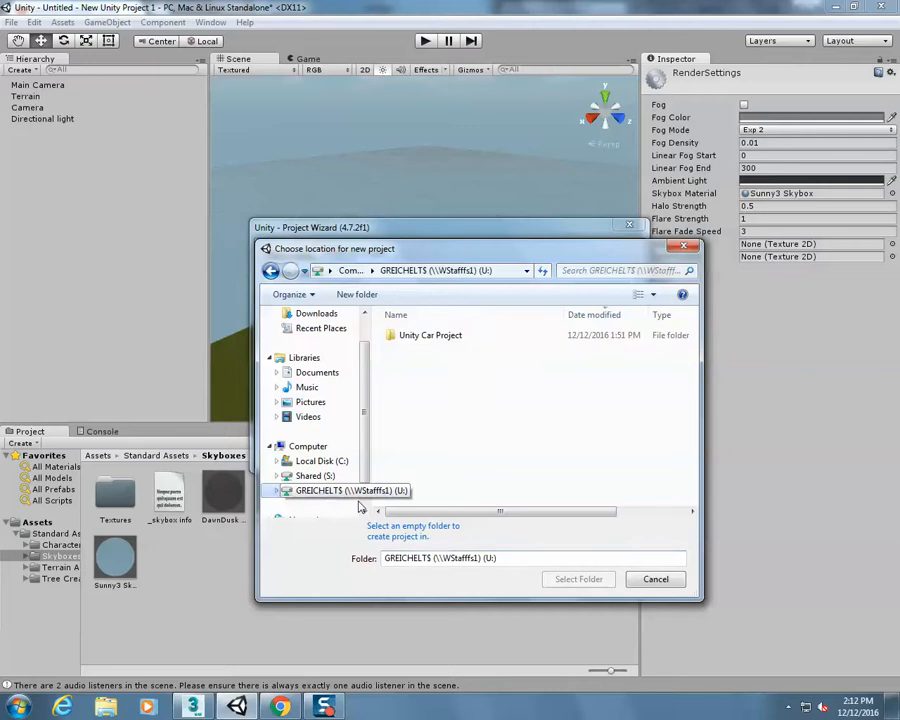
{"action": "right_click", "coordinate": [474, 388]}
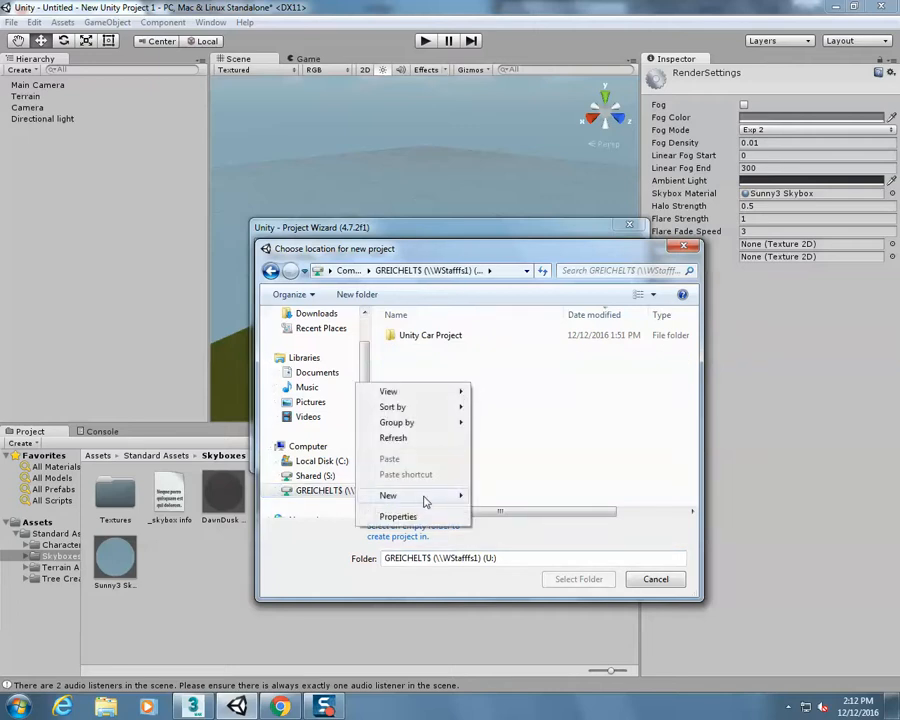
{"action": "mouse_move", "coordinate": [425, 500]}
{"action": "left_click", "coordinate": [291, 494]}
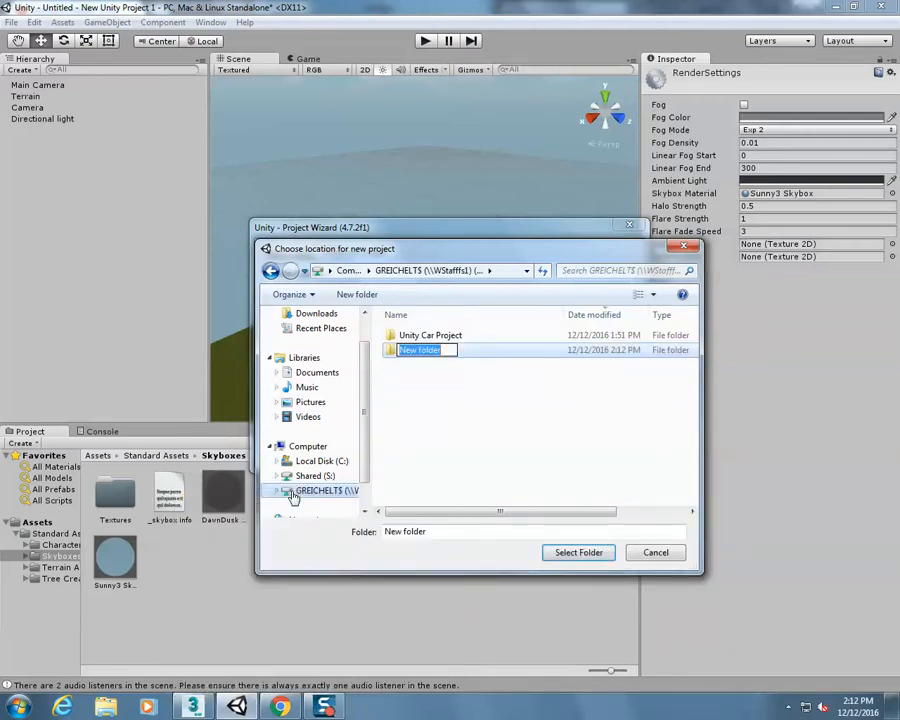
{"action": "type", "text": "final exam"}
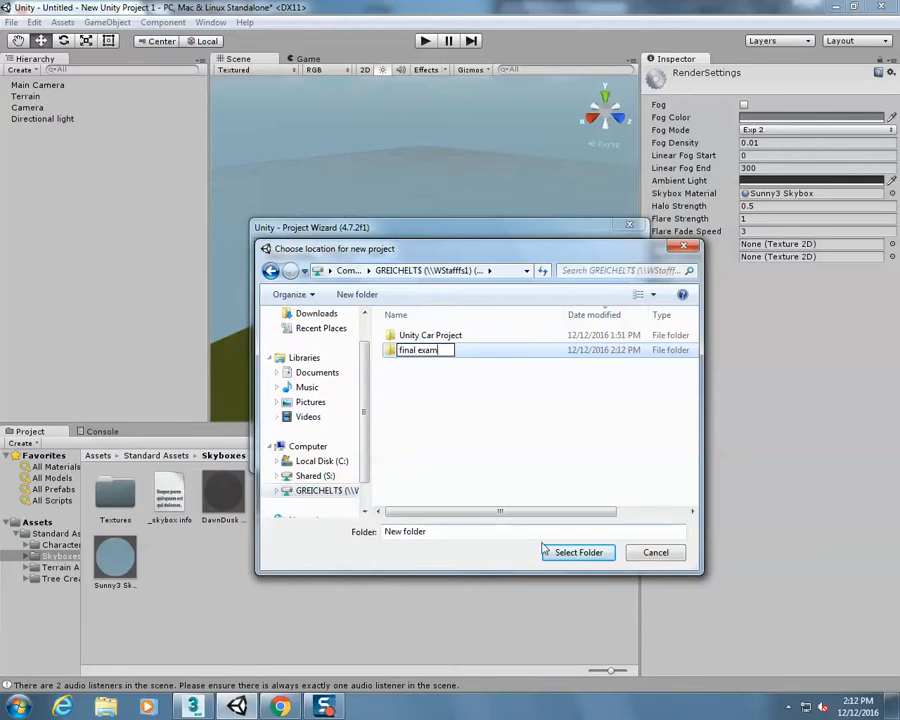
{"action": "key", "text": "Return"}
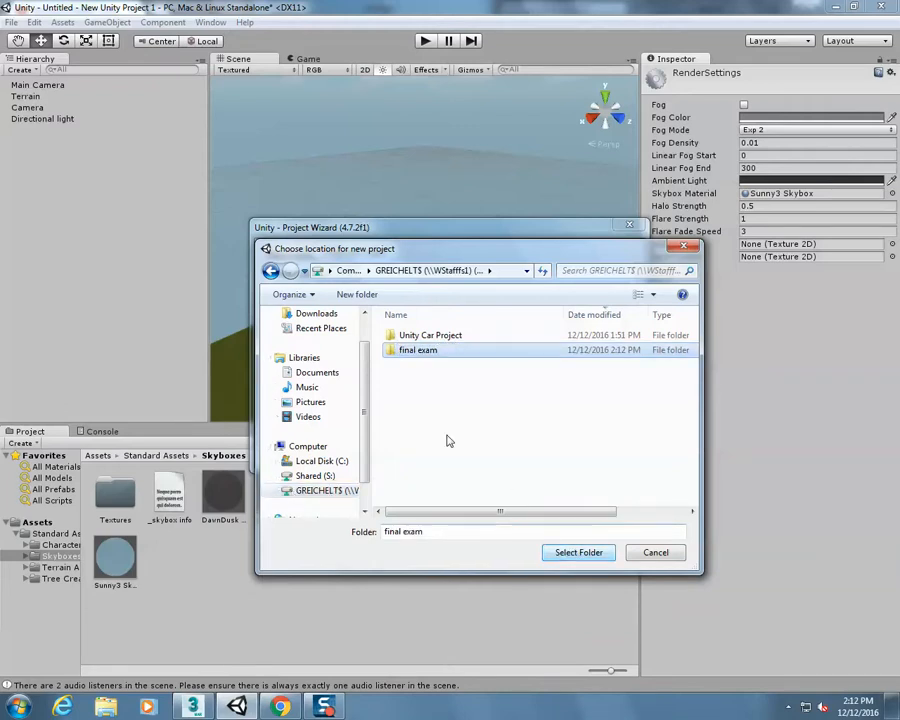
{"action": "left_click", "coordinate": [567, 552]}
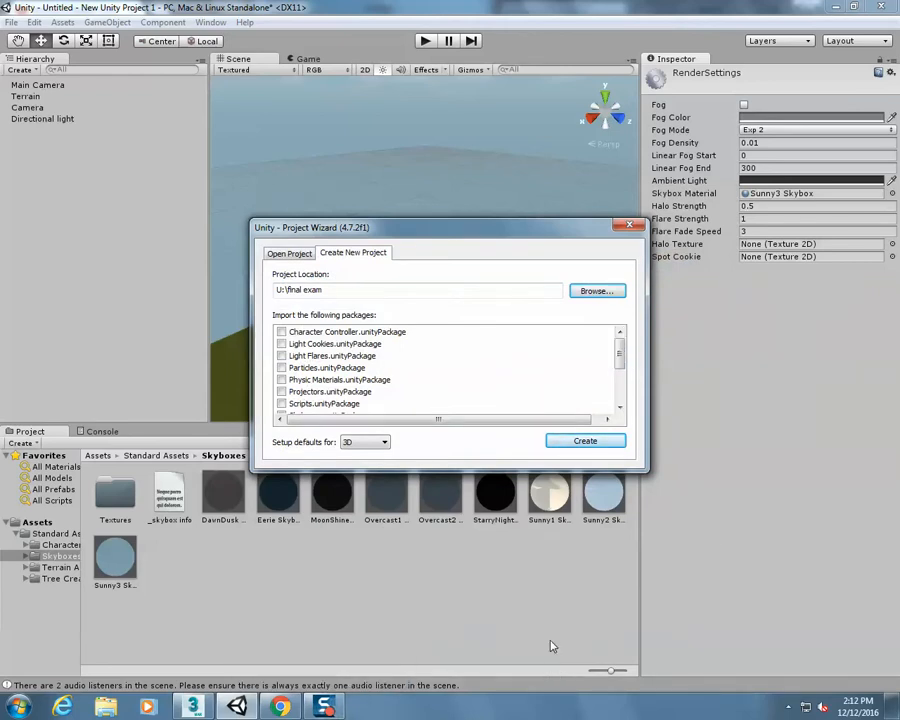
Include the Character Controller, Skyboxes, Terrain Assets and Tree Creator packages in the new project
{"action": "left_click", "coordinate": [281, 331]}
{"action": "left_click_drag", "start_coordinate": [620, 358], "coordinate": [620, 384]}
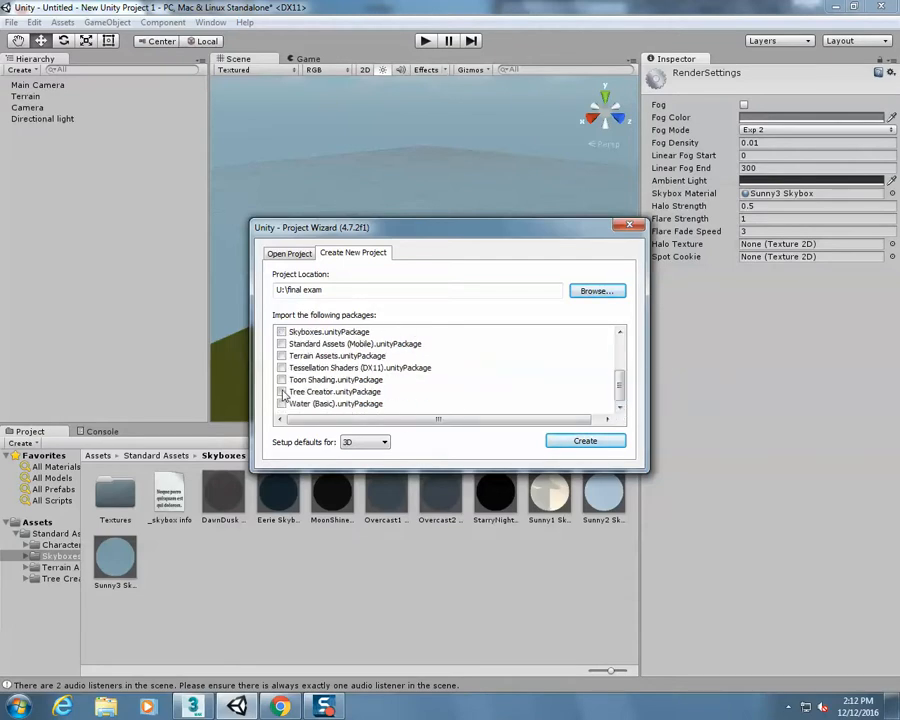
{"action": "left_click", "coordinate": [282, 392]}
{"action": "left_click_drag", "start_coordinate": [619, 388], "coordinate": [619, 383]}
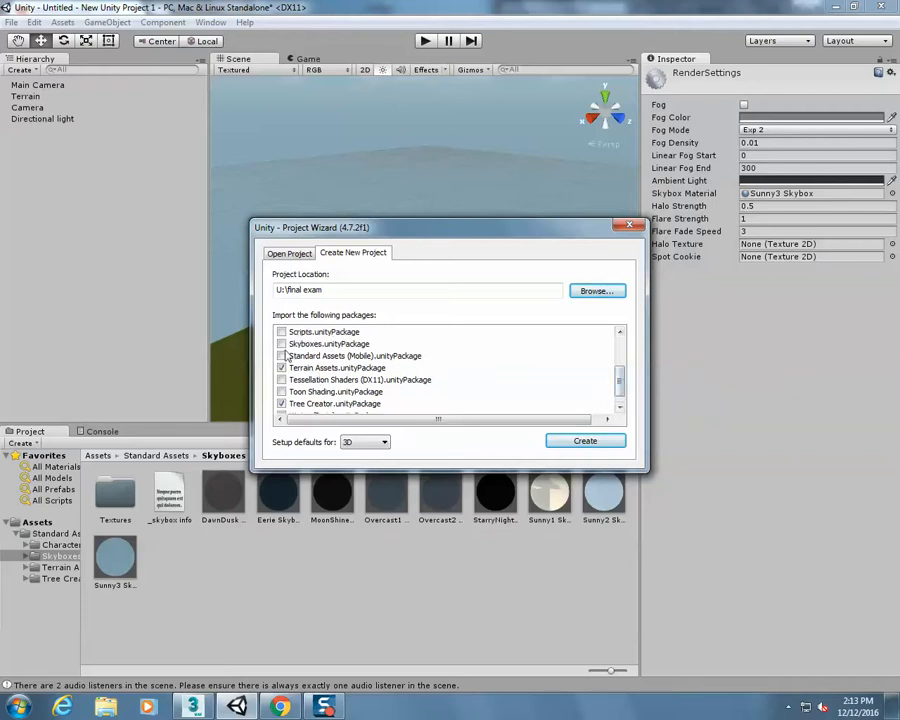
{"action": "left_click", "coordinate": [282, 344]}
{"action": "mouse_move", "coordinate": [621, 386]}
{"action": "left_mouse_down"}
{"action": "mouse_move", "coordinate": [632, 344]}
{"action": "mouse_move", "coordinate": [618, 367]}
{"action": "left_mouse_up"}
{"action": "left_click", "coordinate": [281, 331]}
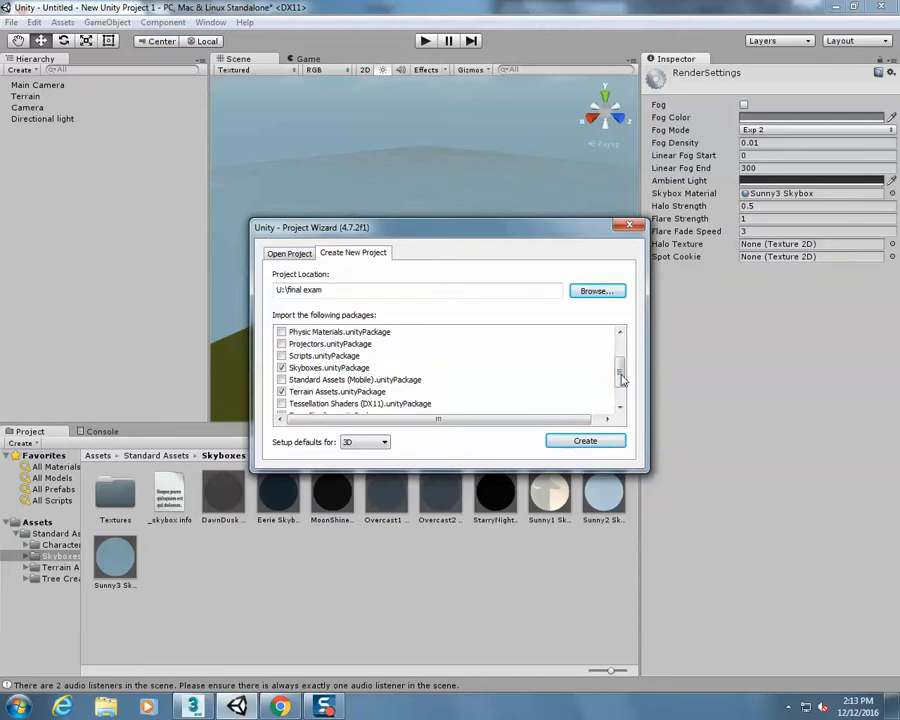
{"action": "left_click_drag", "start_coordinate": [619, 376], "coordinate": [620, 386]}
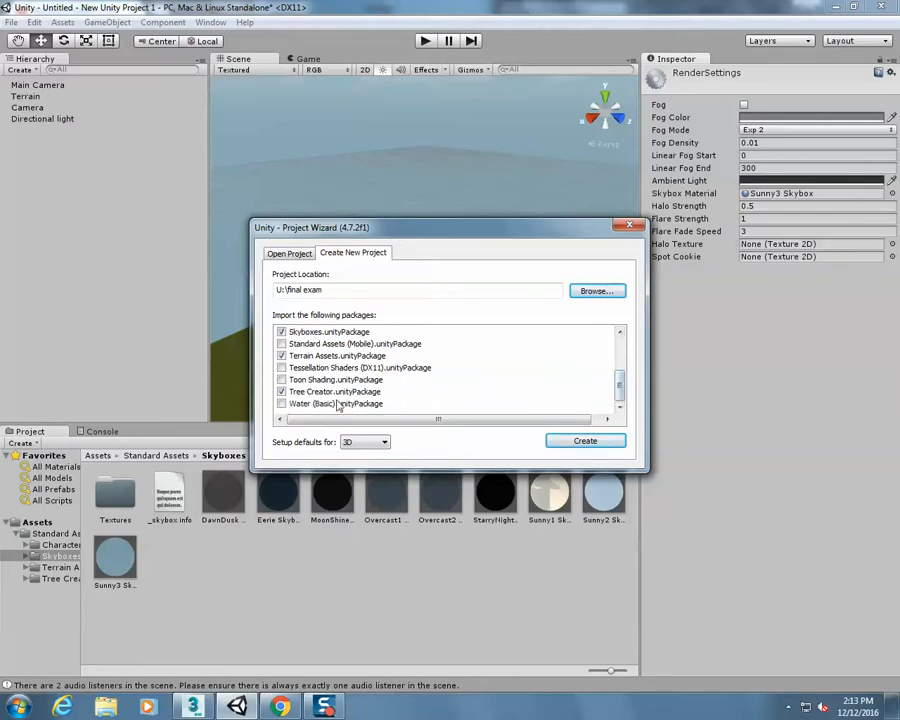
Create the project without saving the changes in the untitled scene, and dismiss the welcome window
{"action": "left_click", "coordinate": [584, 442]}
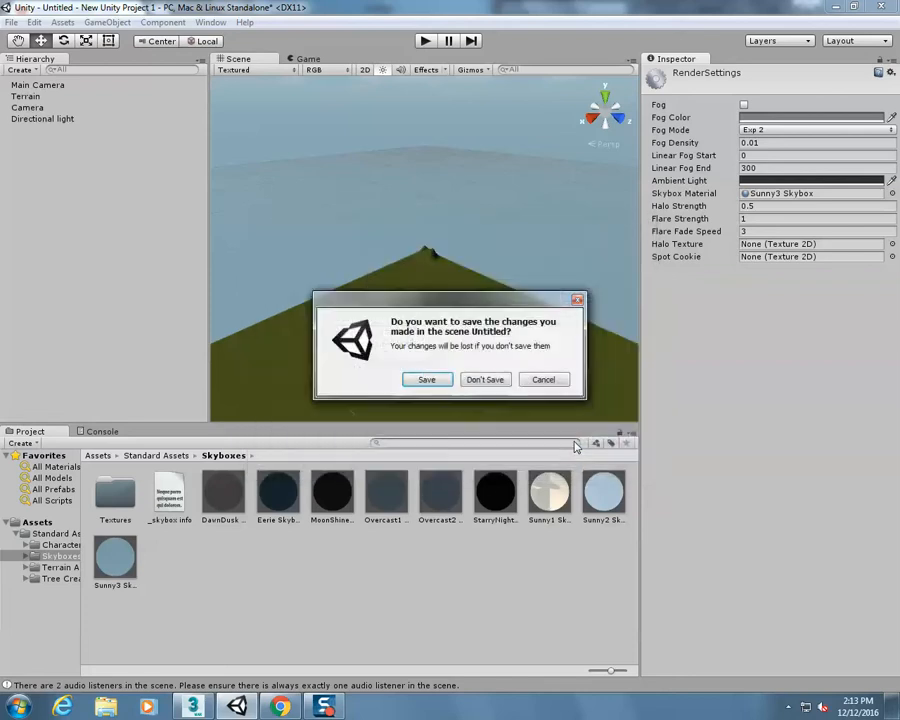
{"action": "left_click", "coordinate": [474, 380]}
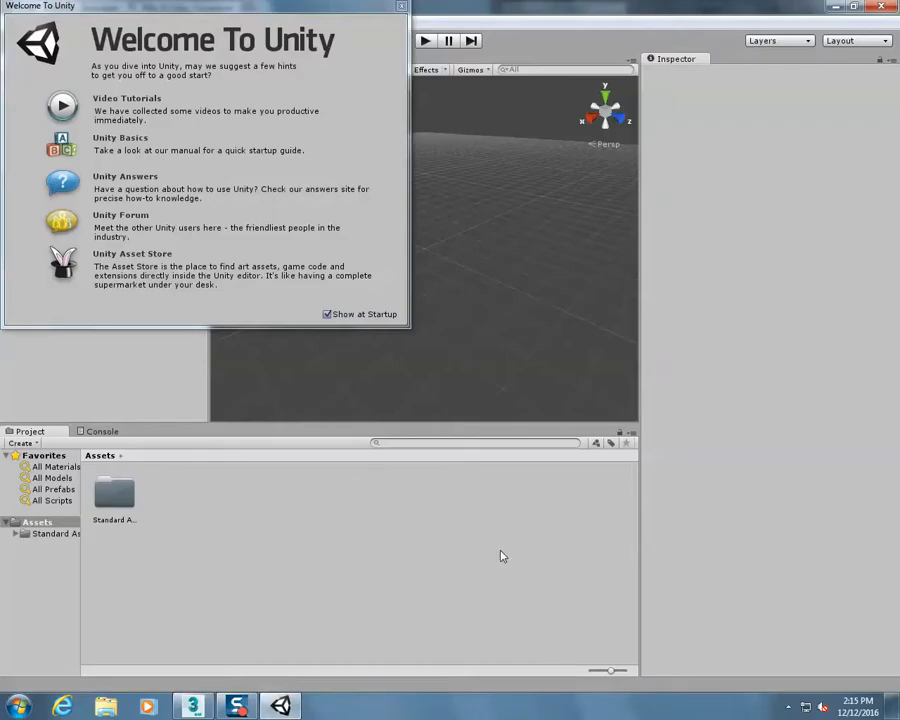
{"action": "left_click", "coordinate": [401, 7]}
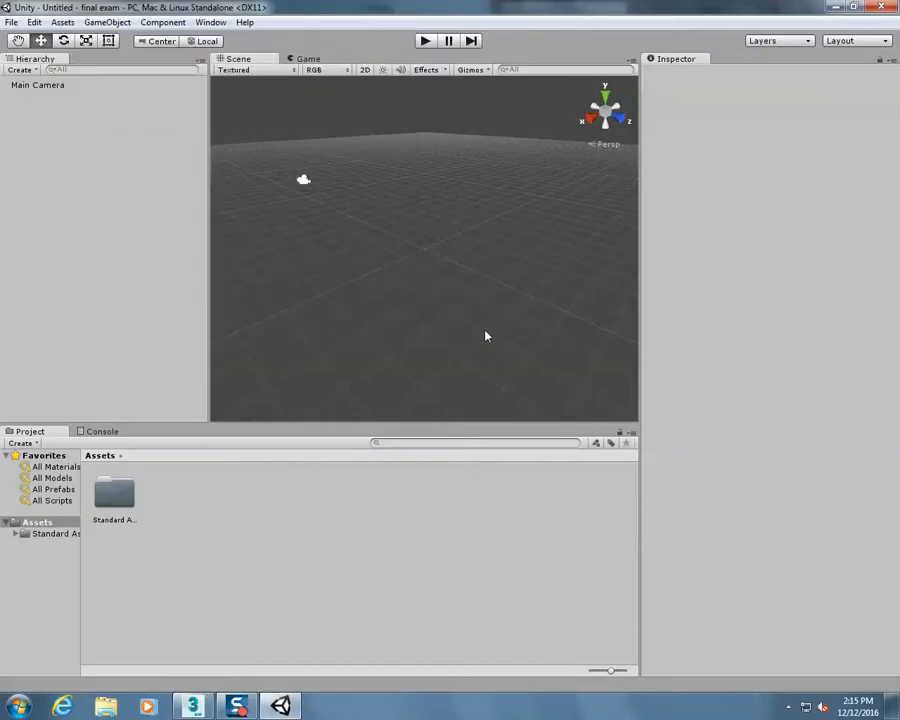
Add a 3D Terrain object to the empty scene
{"action": "left_click", "coordinate": [117, 24]}
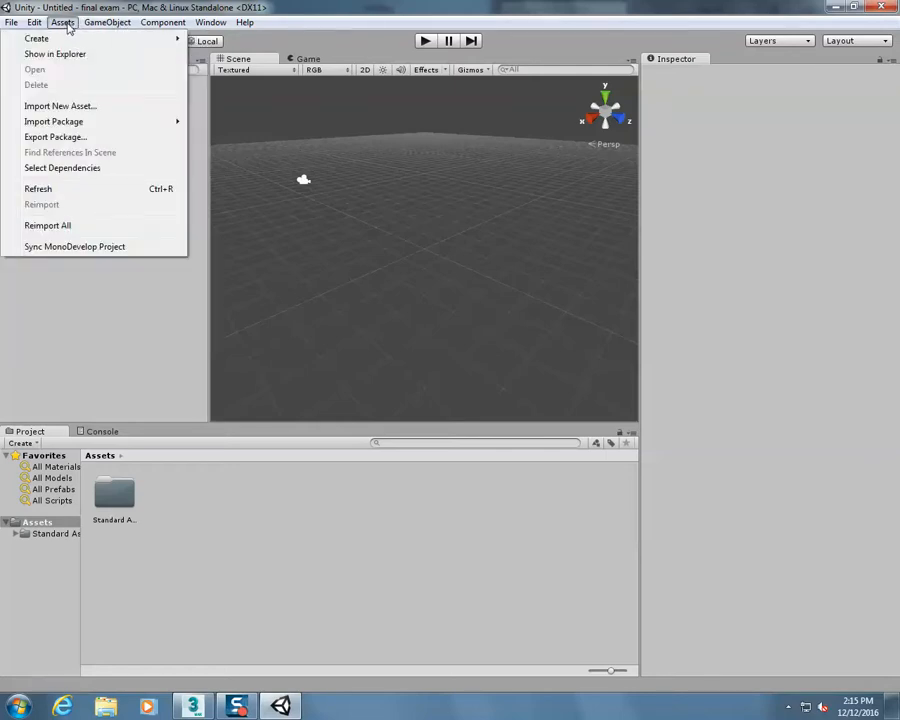
{"action": "left_click", "coordinate": [66, 25]}
{"action": "right_click", "coordinate": [62, 128]}
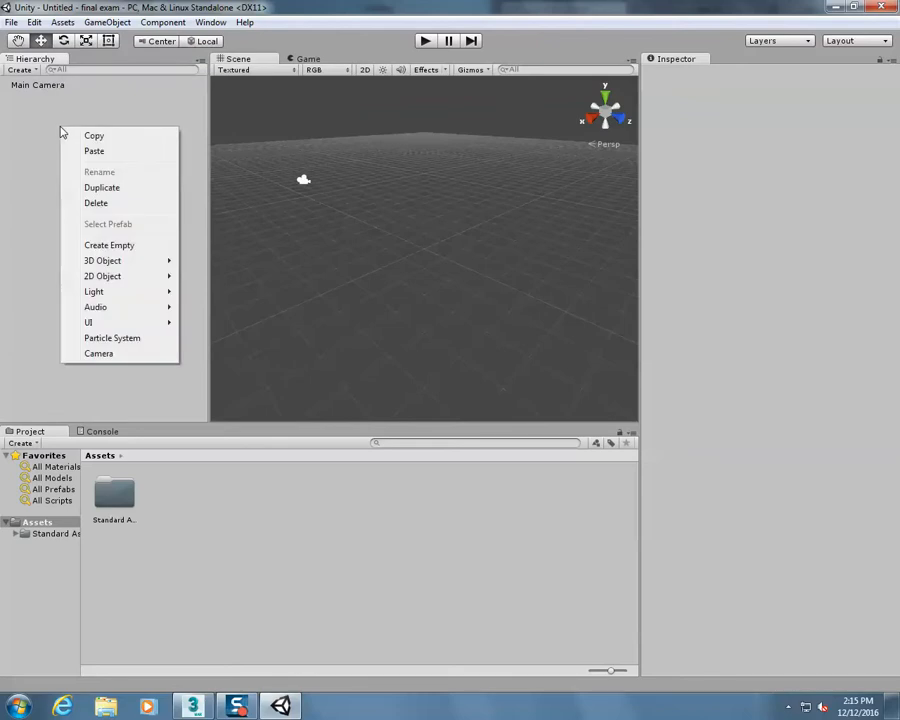
{"action": "mouse_move", "coordinate": [137, 261]}
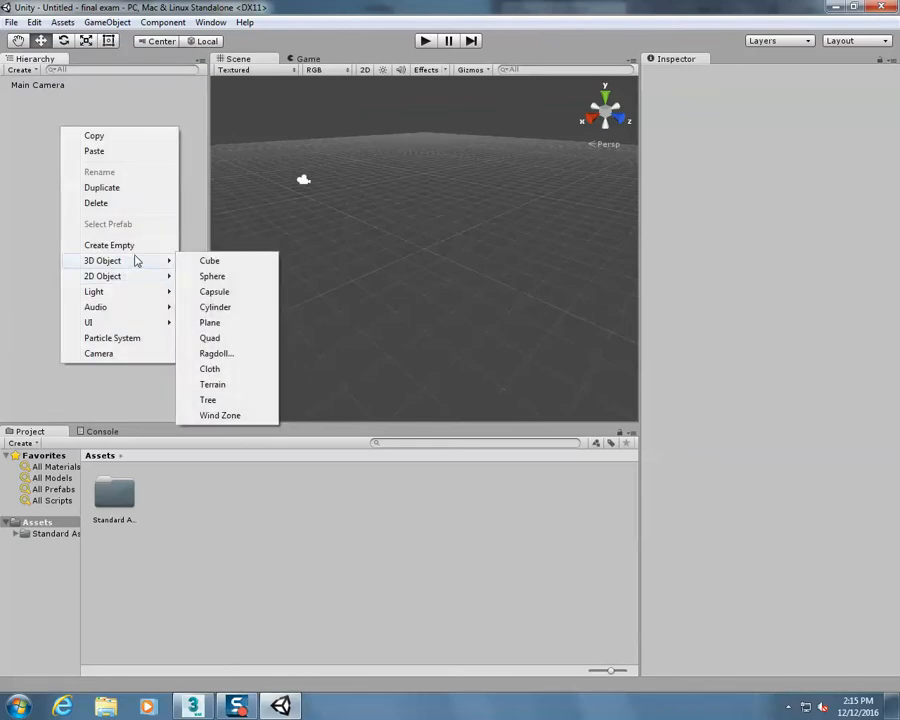
{"action": "left_click", "coordinate": [231, 386]}
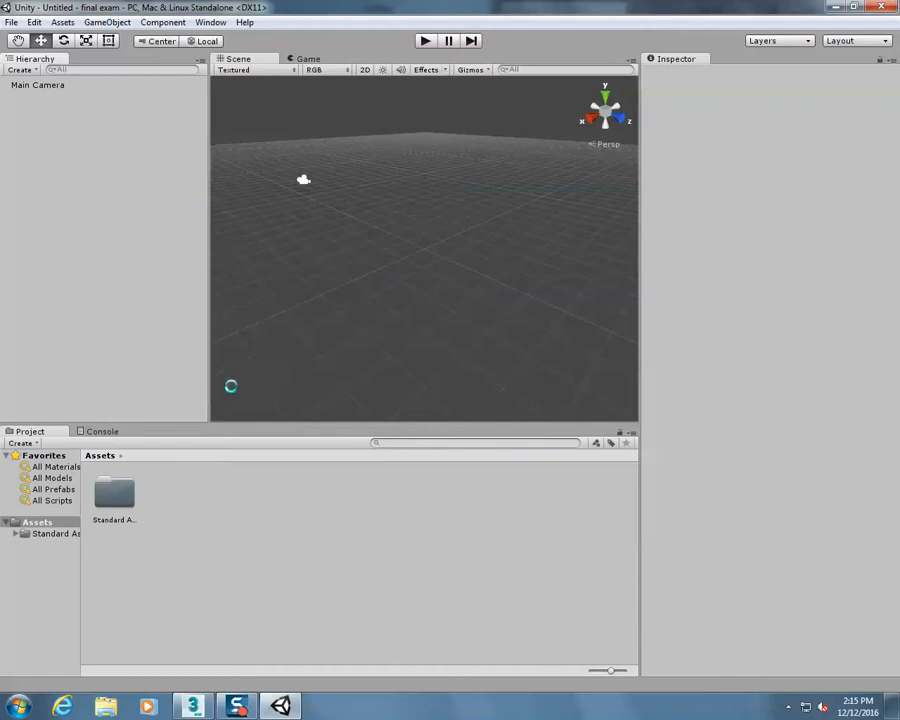
{"action": "scroll", "coordinate": [437, 352], "scroll_direction": "down", "scroll_amount": 2}
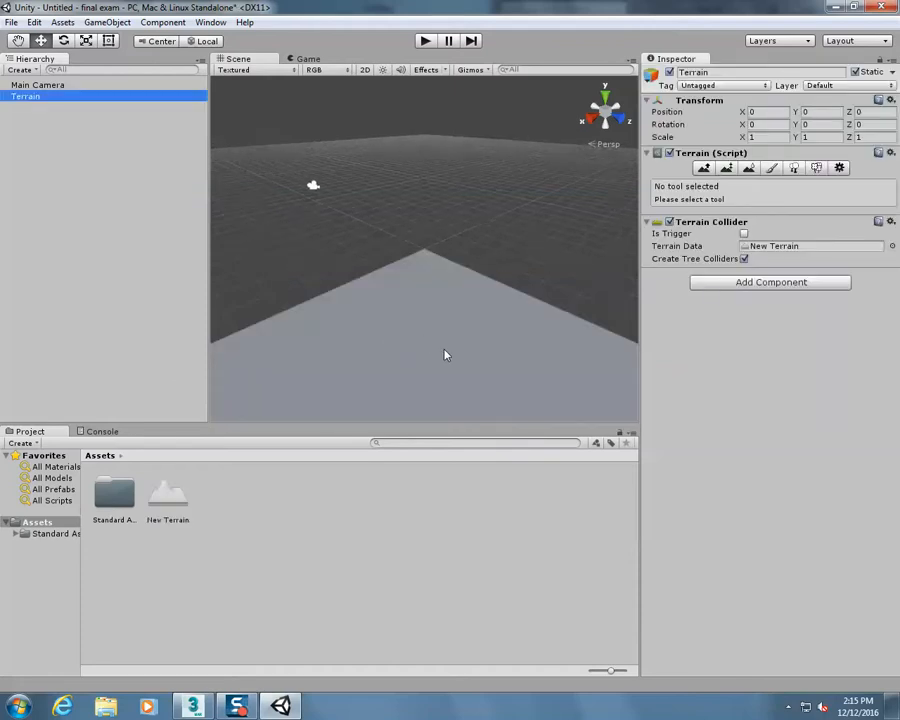
{"action": "left_click", "coordinate": [18, 40]}
{"action": "left_click_drag", "start_coordinate": [404, 374], "coordinate": [393, 271]}
{"action": "scroll", "coordinate": [393, 271], "scroll_direction": "down", "scroll_amount": 2}
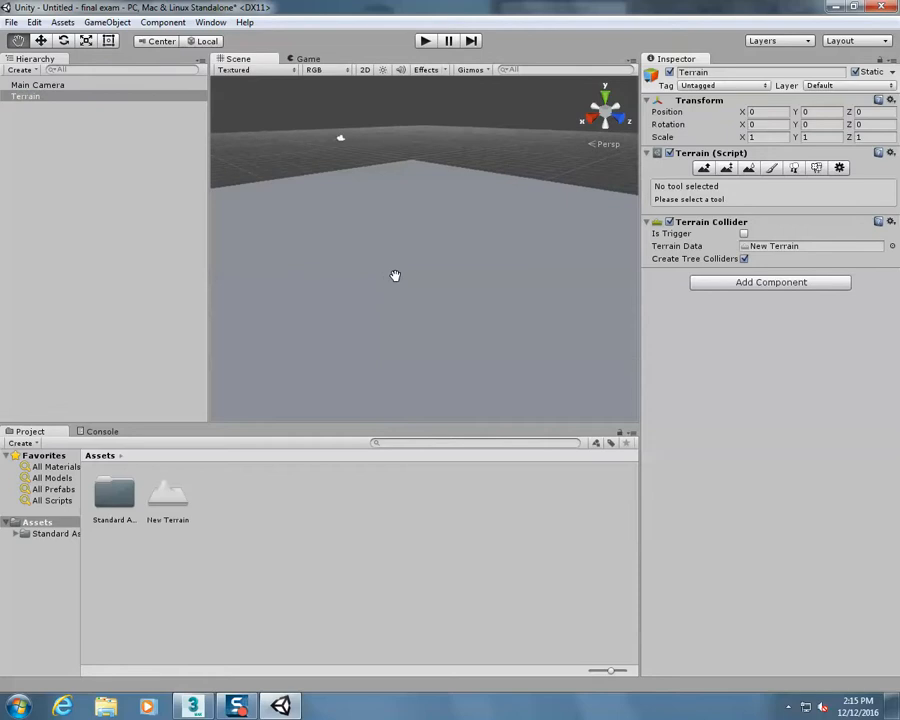
Add the Grass (Hill) texture to the terrain's paint textures so it covers the terrain
{"action": "left_click", "coordinate": [757, 285]}
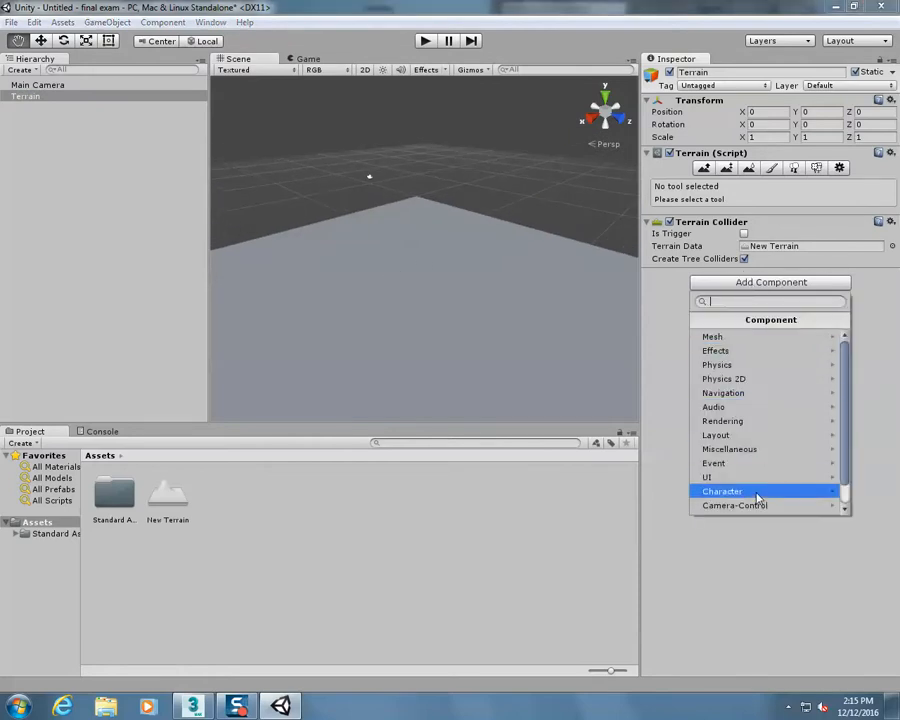
{"action": "left_click", "coordinate": [652, 344]}
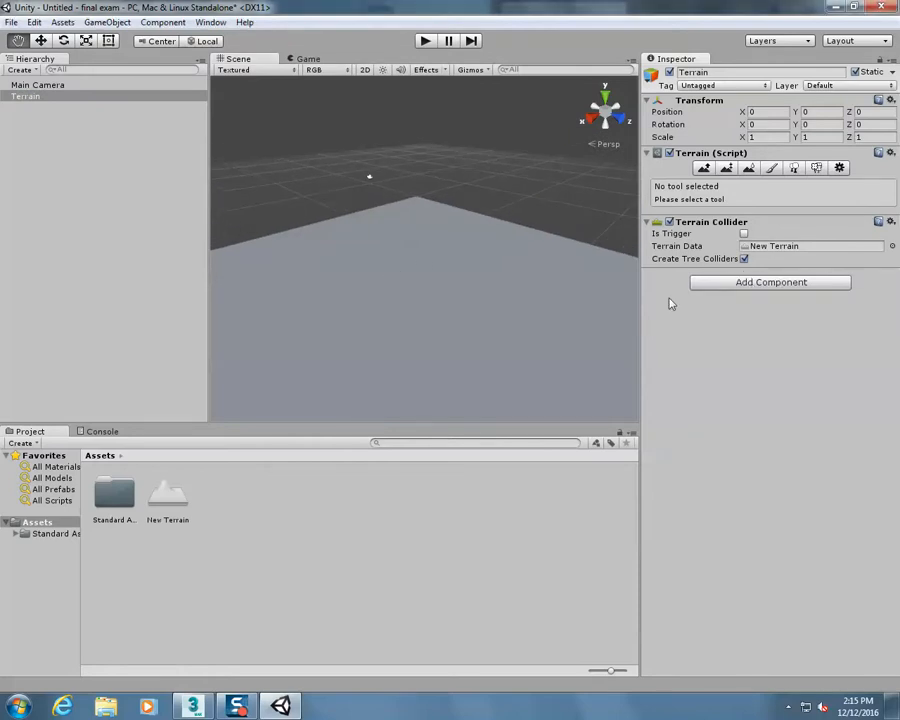
{"action": "left_click", "coordinate": [771, 168]}
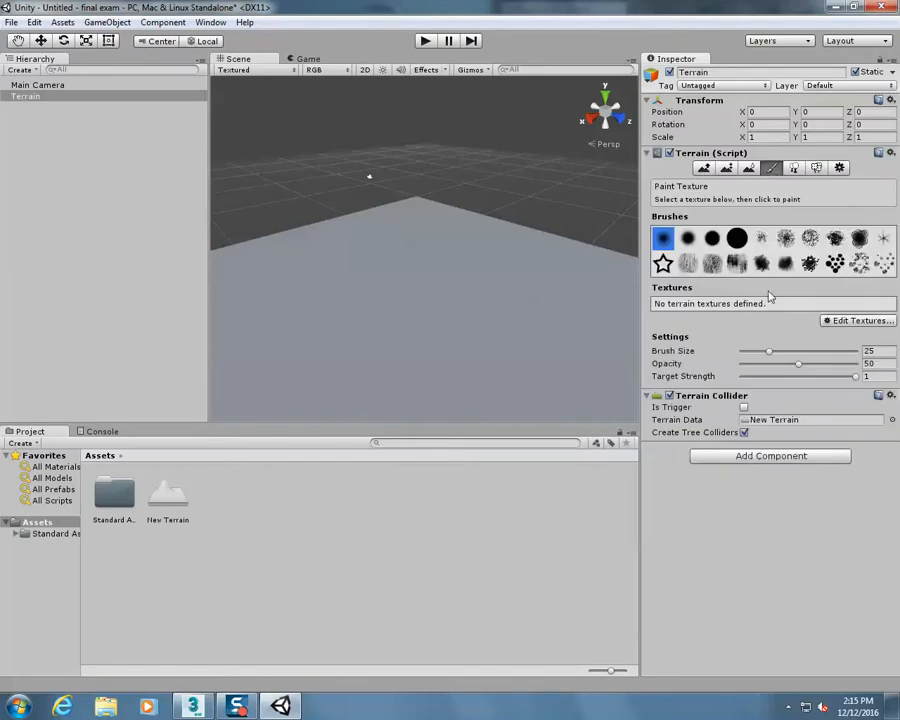
{"action": "left_click", "coordinate": [852, 321]}
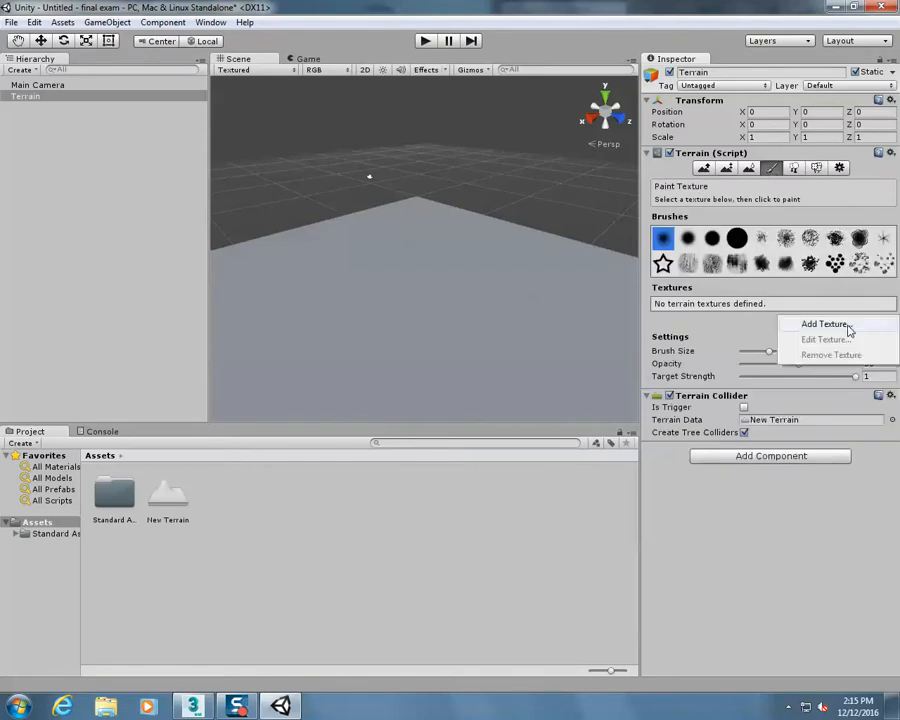
{"action": "left_click", "coordinate": [825, 324]}
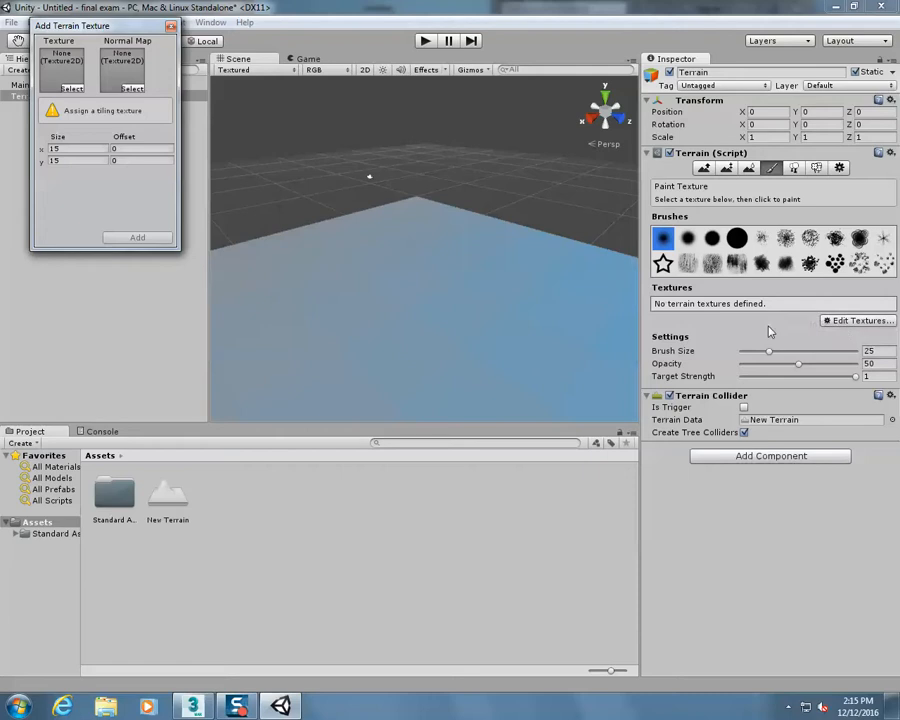
{"action": "left_click", "coordinate": [71, 89]}
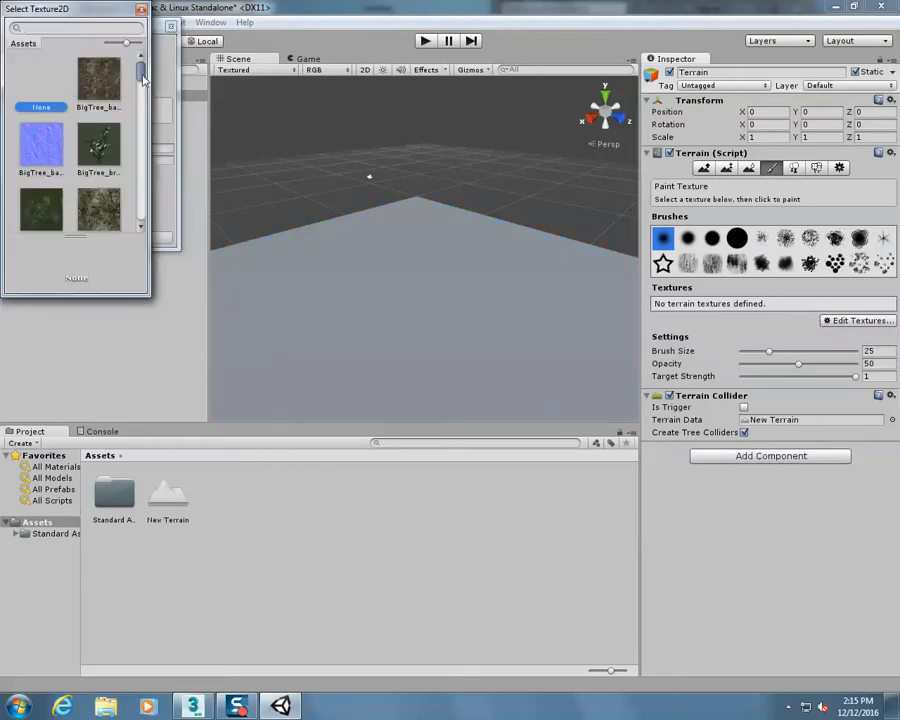
{"action": "scroll", "coordinate": [138, 86], "scroll_direction": "down", "scroll_amount": 3}
{"action": "scroll", "coordinate": [145, 86], "scroll_direction": "up", "scroll_amount": 2}
{"action": "scroll", "coordinate": [148, 80], "scroll_direction": "up", "scroll_amount": 1}
{"action": "scroll", "coordinate": [58, 182], "scroll_direction": "down", "scroll_amount": 1}
{"action": "scroll", "coordinate": [109, 179], "scroll_direction": "down", "scroll_amount": 5}
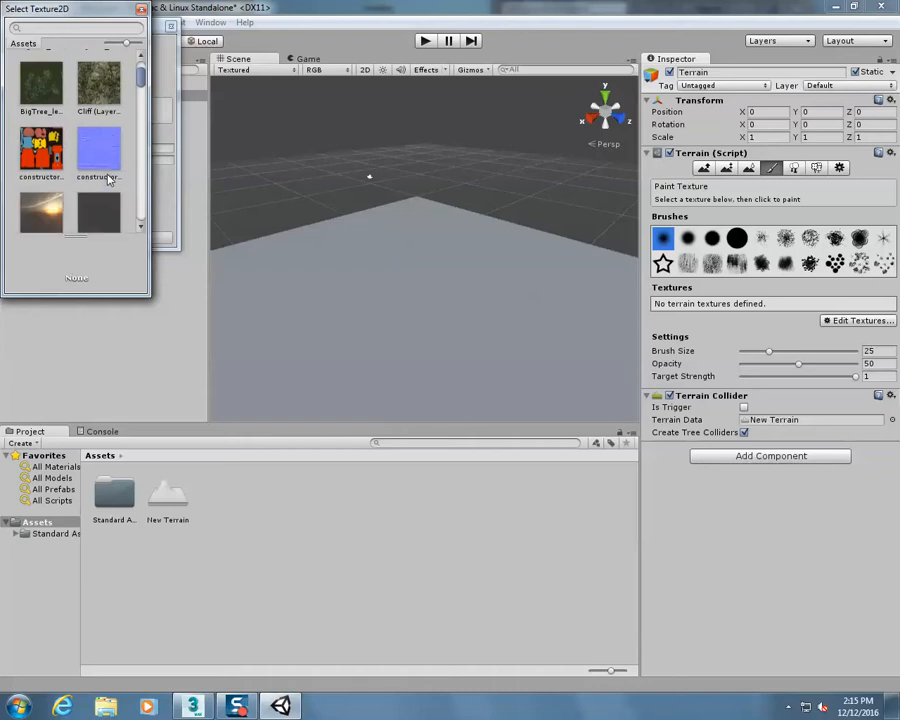
{"action": "scroll", "coordinate": [109, 179], "scroll_direction": "down", "scroll_amount": 4}
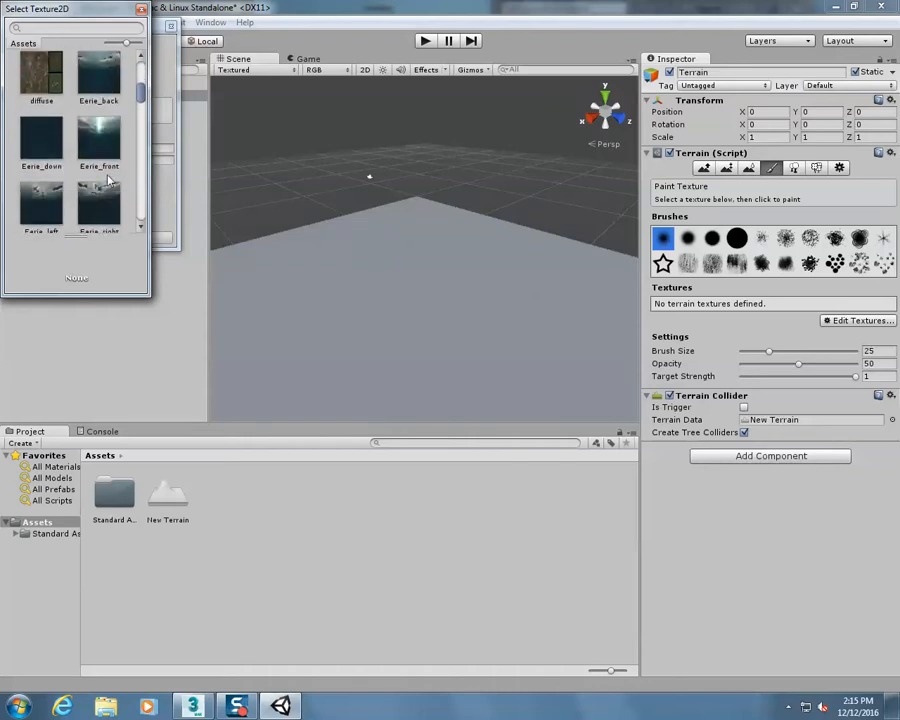
{"action": "left_click", "coordinate": [101, 177]}
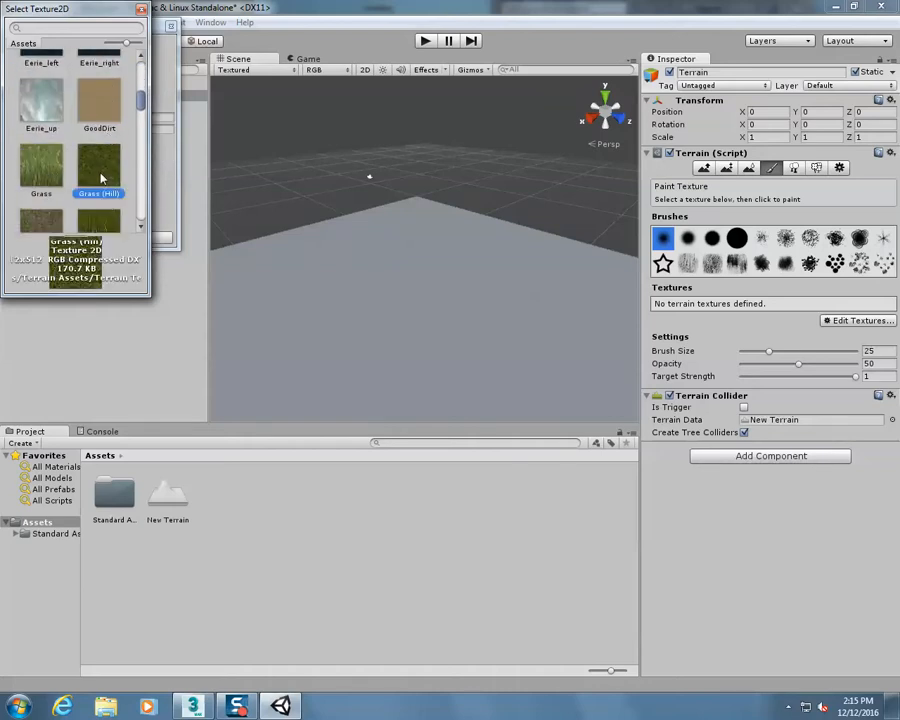
{"action": "double_click", "coordinate": [100, 176]}
{"action": "left_click", "coordinate": [137, 238]}
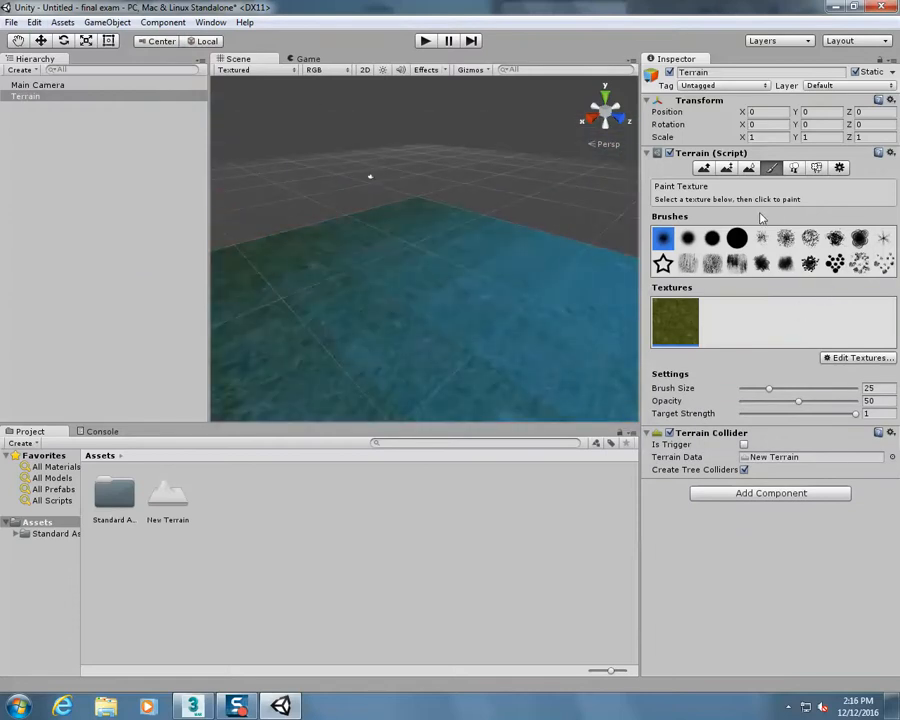
Raise a ring of hills with several peaks around an open basin near the terrain's corner, using the soft round brush
{"action": "left_click", "coordinate": [704, 169]}
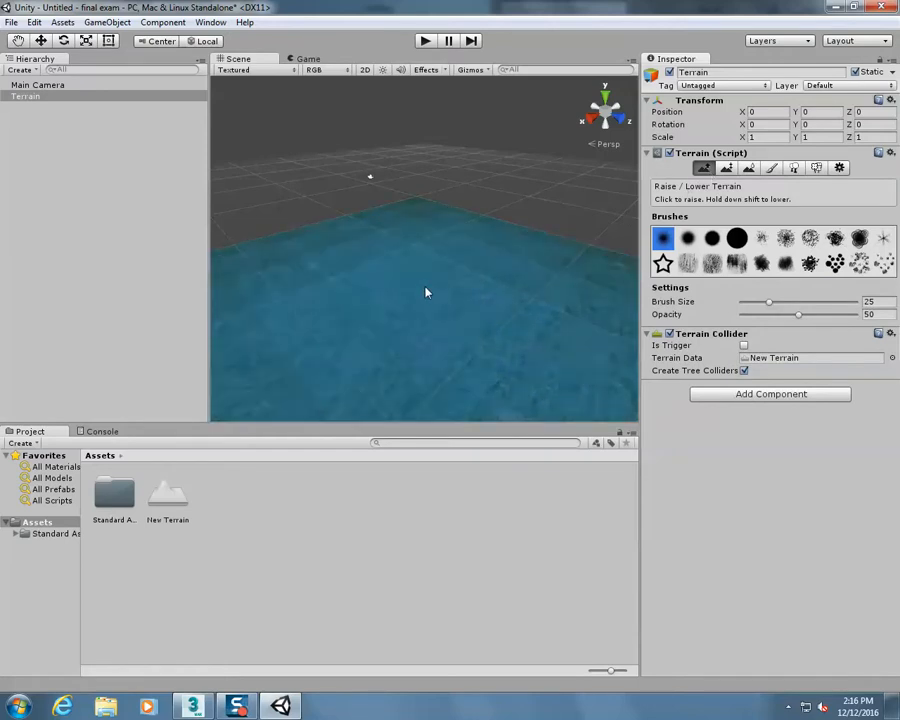
{"action": "scroll", "coordinate": [428, 295], "scroll_direction": "down", "scroll_amount": 6}
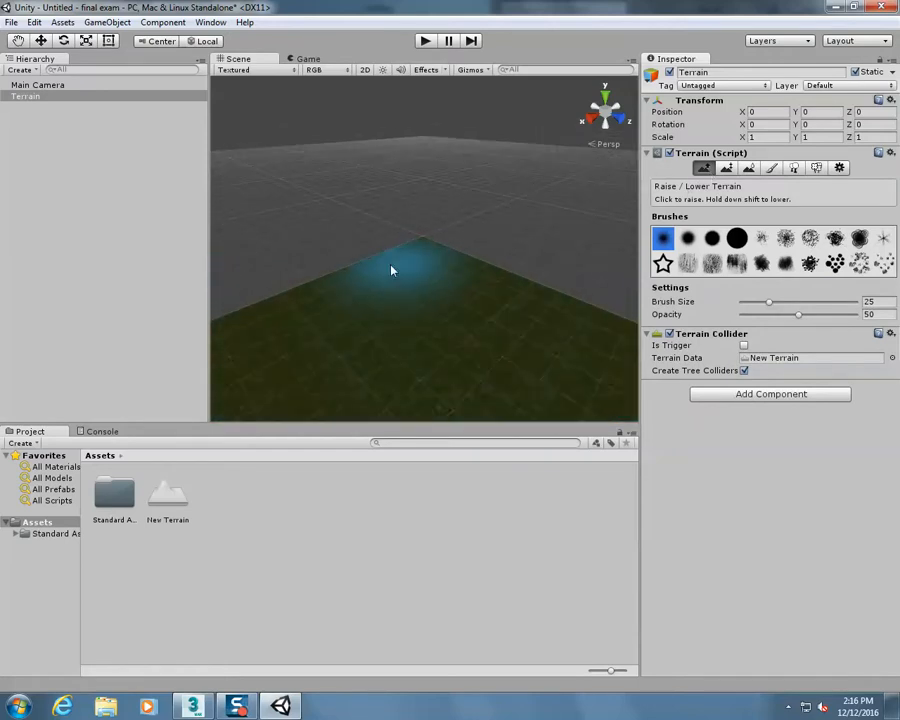
{"action": "left_click_drag", "start_coordinate": [331, 293], "coordinate": [430, 239]}
{"action": "scroll", "coordinate": [444, 318], "scroll_direction": "down", "scroll_amount": 8}
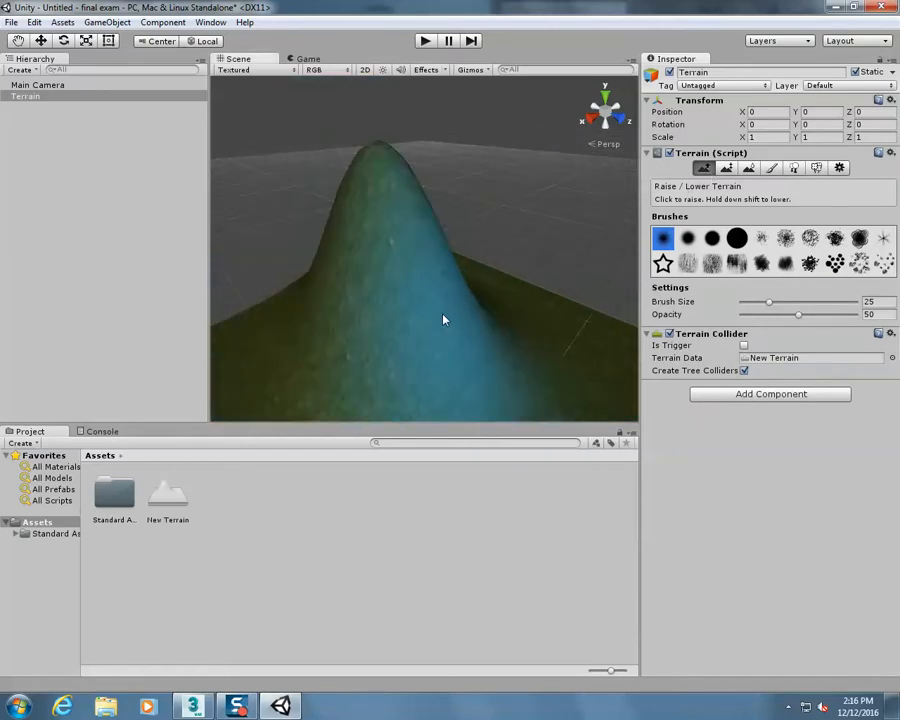
{"action": "mouse_move", "coordinate": [384, 295]}
{"action": "left_mouse_down"}
{"action": "mouse_move", "coordinate": [301, 312]}
{"action": "mouse_move", "coordinate": [440, 251]}
{"action": "mouse_move", "coordinate": [510, 324]}
{"action": "mouse_move", "coordinate": [516, 364]}
{"action": "mouse_move", "coordinate": [444, 396]}
{"action": "mouse_move", "coordinate": [297, 388]}
{"action": "mouse_move", "coordinate": [279, 343]}
{"action": "mouse_move", "coordinate": [333, 287]}
{"action": "mouse_move", "coordinate": [291, 356]}
{"action": "mouse_move", "coordinate": [405, 411]}
{"action": "left_mouse_up"}
{"action": "scroll", "coordinate": [512, 330], "scroll_direction": "down", "scroll_amount": 5}
{"action": "key", "text": "ctrl+z"}
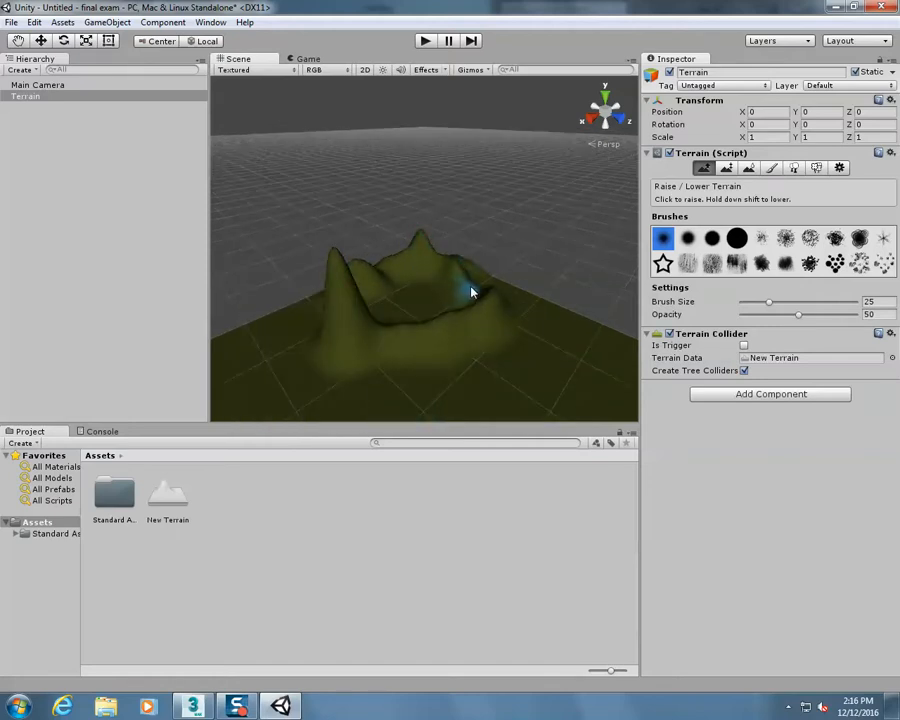
{"action": "scroll", "coordinate": [426, 354], "scroll_direction": "up", "scroll_amount": 3}
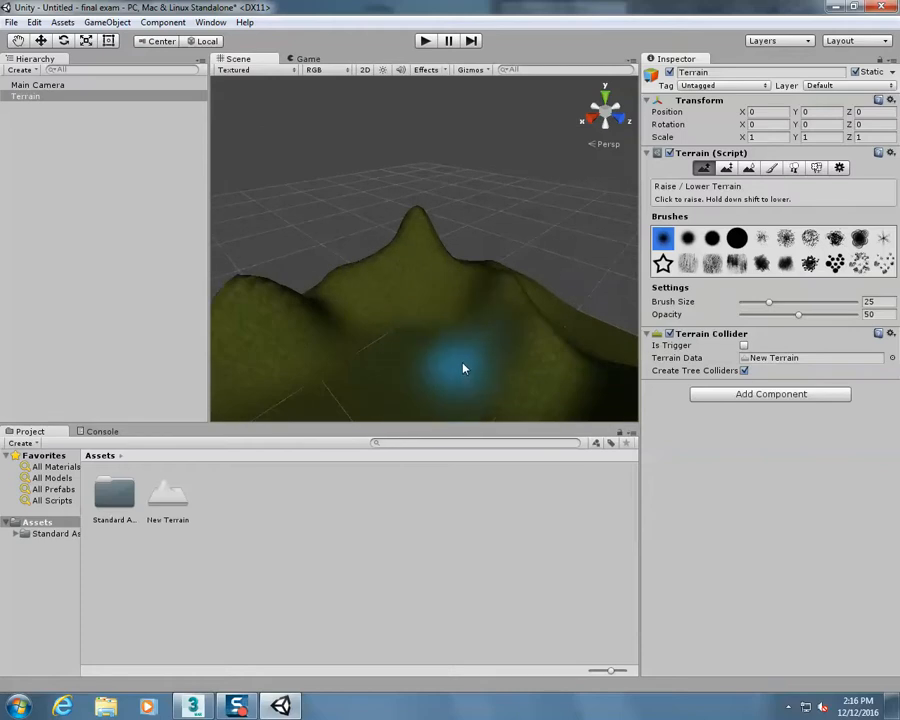
{"action": "scroll", "coordinate": [470, 302], "scroll_direction": "down", "scroll_amount": 4}
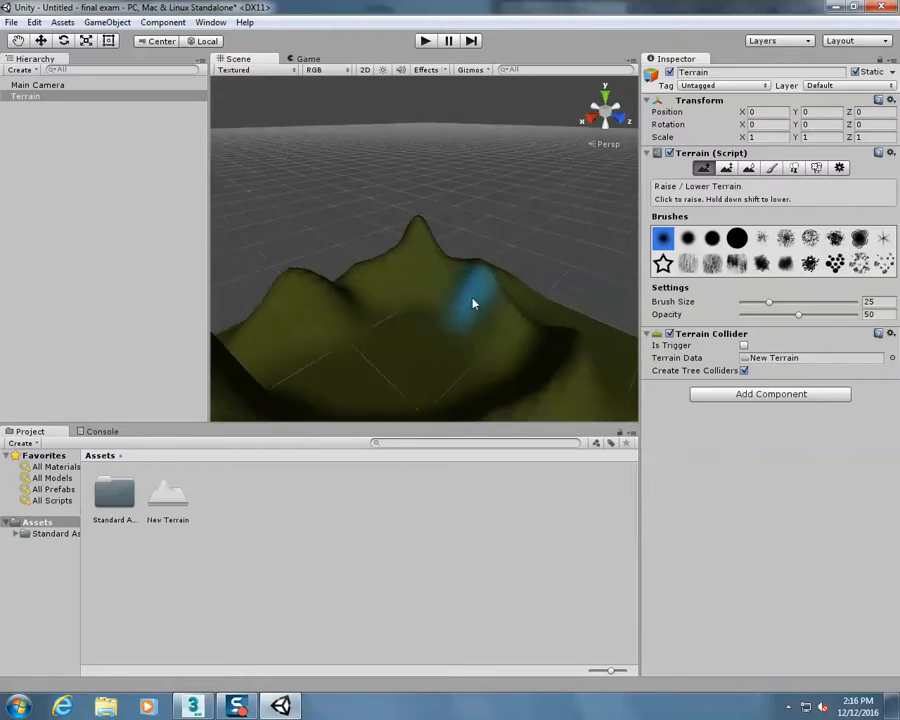
{"action": "scroll", "coordinate": [474, 303], "scroll_direction": "down", "scroll_amount": 3}
{"action": "scroll", "coordinate": [474, 303], "scroll_direction": "up", "scroll_amount": 5}
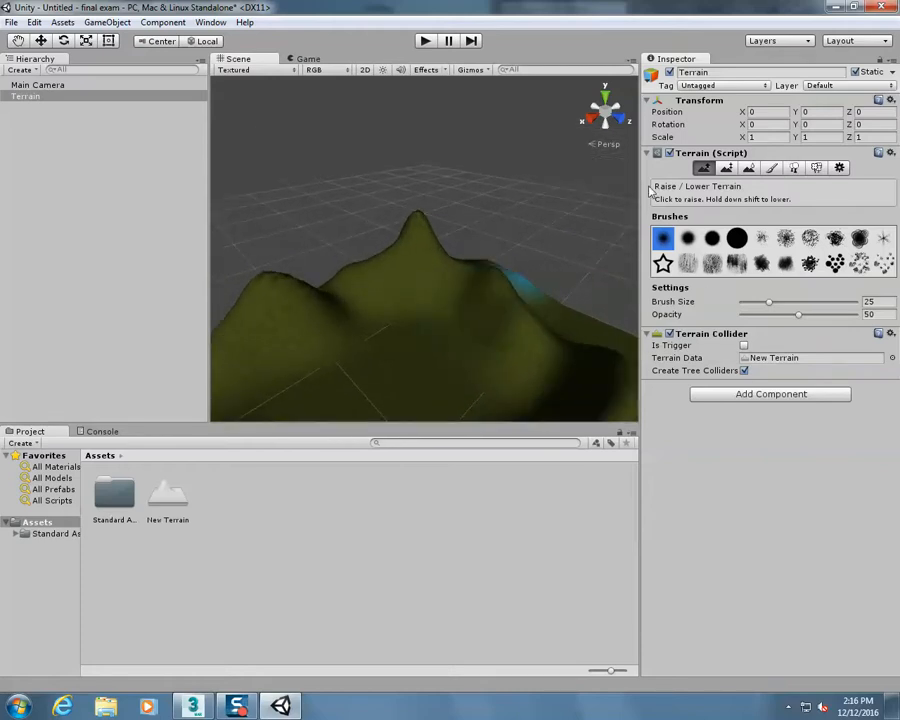
{"action": "scroll", "coordinate": [474, 377], "scroll_direction": "down", "scroll_amount": 2}
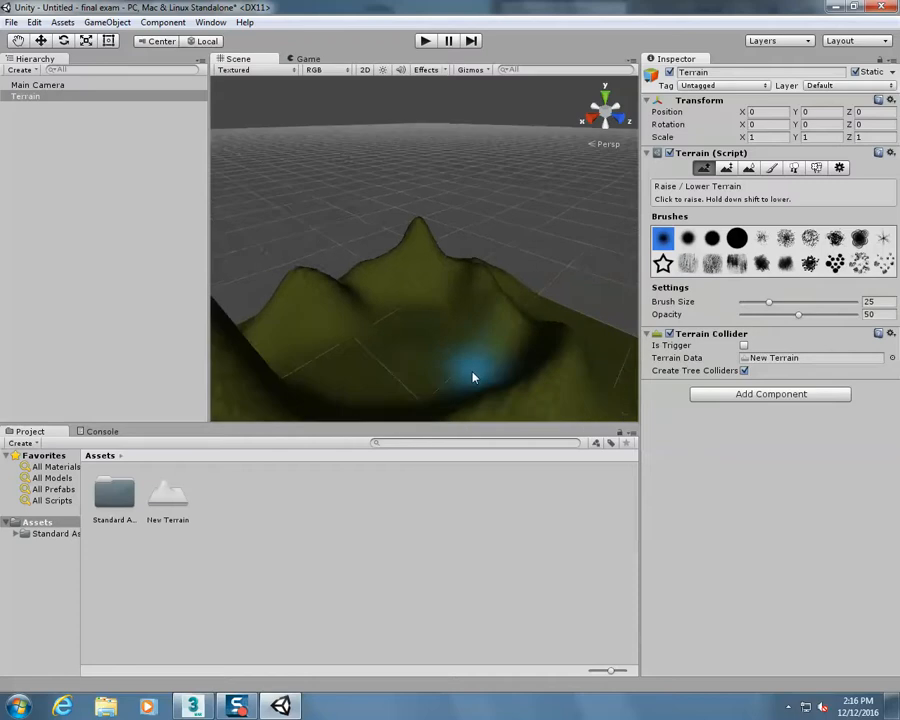
{"action": "scroll", "coordinate": [474, 377], "scroll_direction": "down", "scroll_amount": 2}
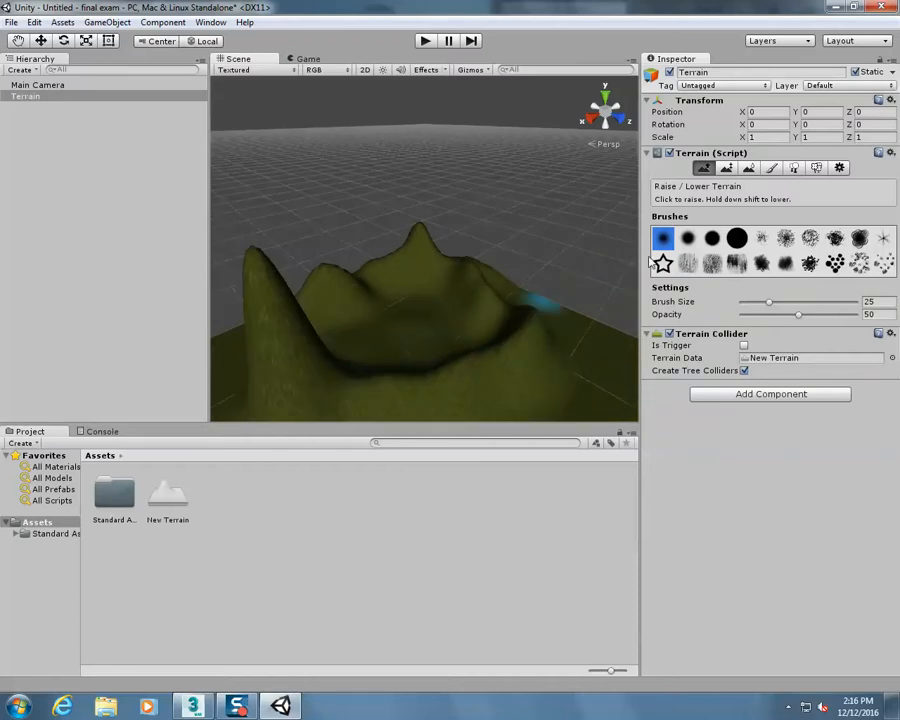
Add the GoodDirt texture to the terrain's paint textures
{"action": "left_click", "coordinate": [771, 168]}
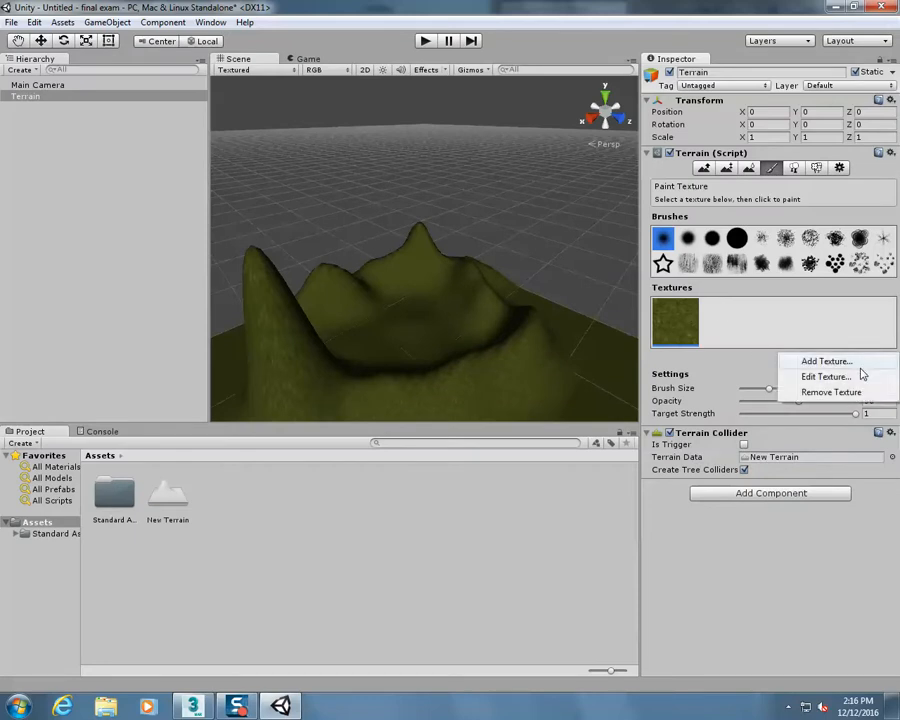
{"action": "left_click", "coordinate": [866, 362]}
{"action": "left_click", "coordinate": [72, 88]}
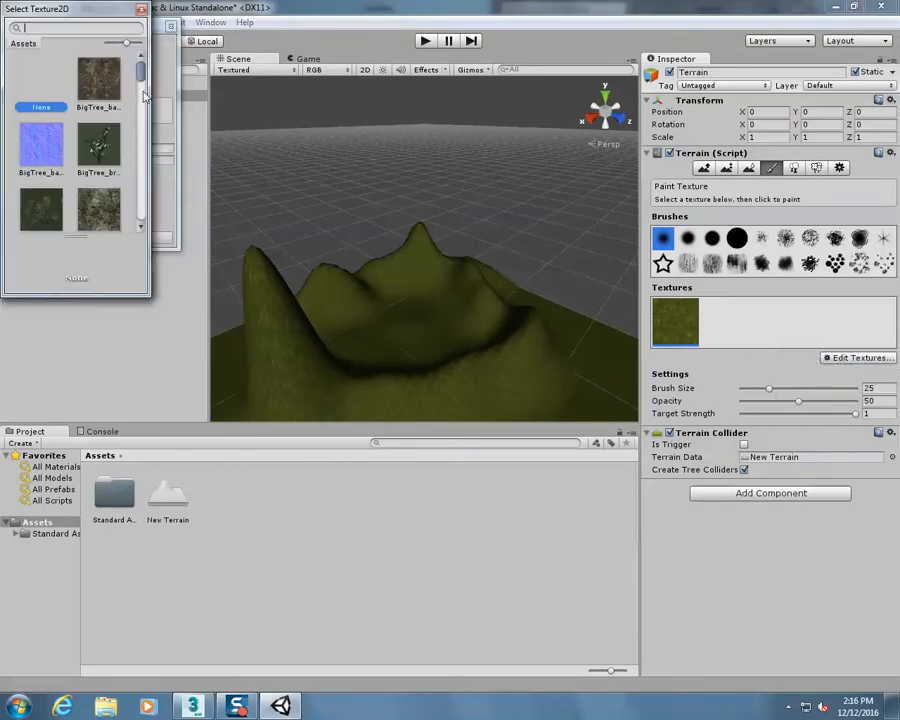
{"action": "scroll", "coordinate": [143, 95], "scroll_direction": "down", "scroll_amount": 5}
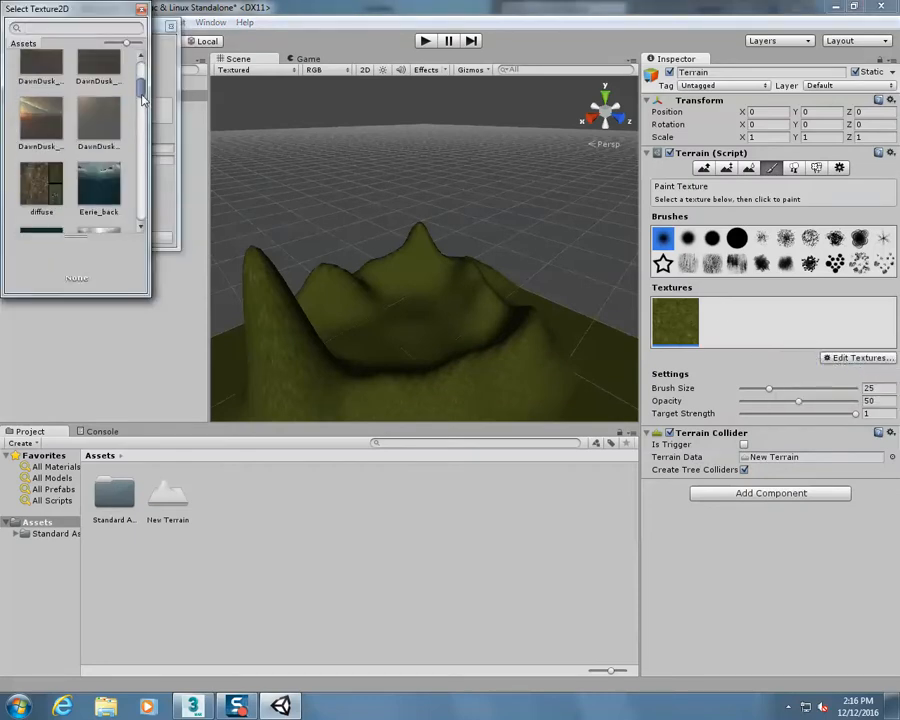
{"action": "left_click_drag", "start_coordinate": [141, 95], "coordinate": [141, 94]}
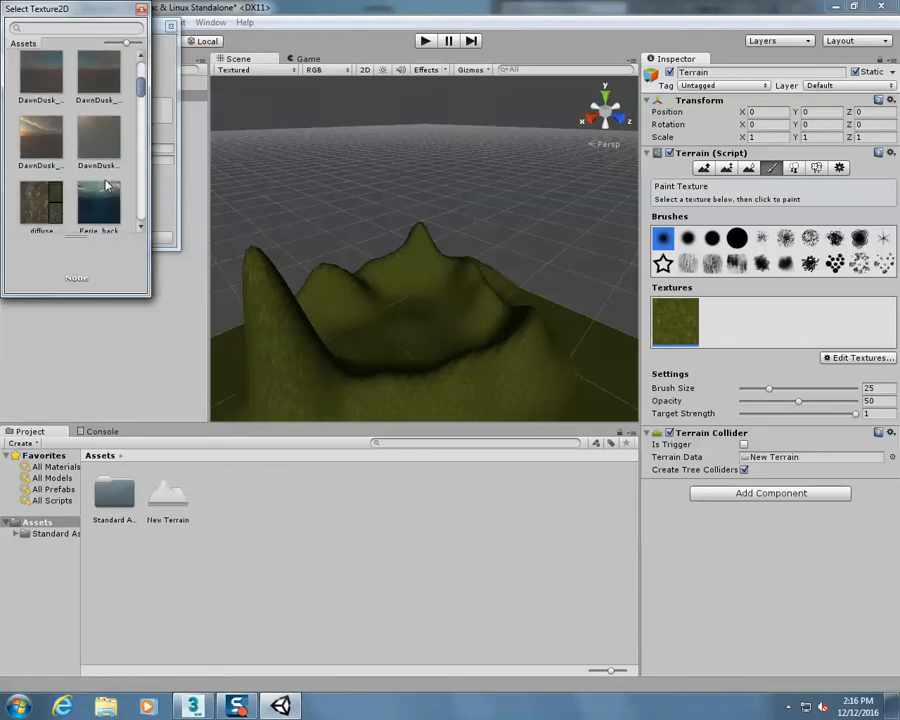
{"action": "scroll", "coordinate": [107, 185], "scroll_direction": "down", "scroll_amount": 5}
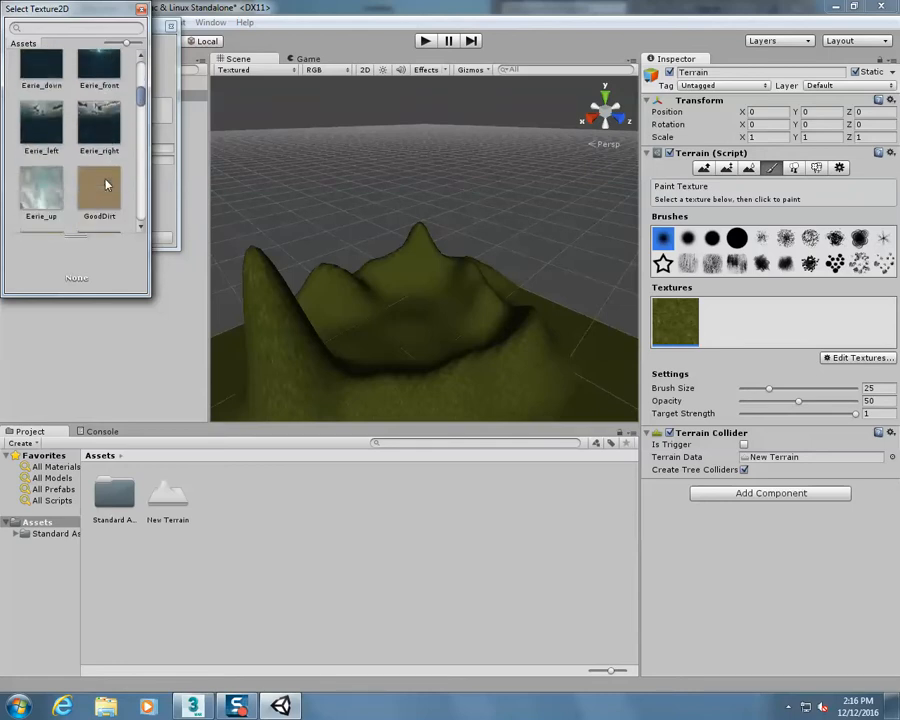
{"action": "scroll", "coordinate": [107, 185], "scroll_direction": "down", "scroll_amount": 2}
{"action": "scroll", "coordinate": [107, 185], "scroll_direction": "down", "scroll_amount": 1}
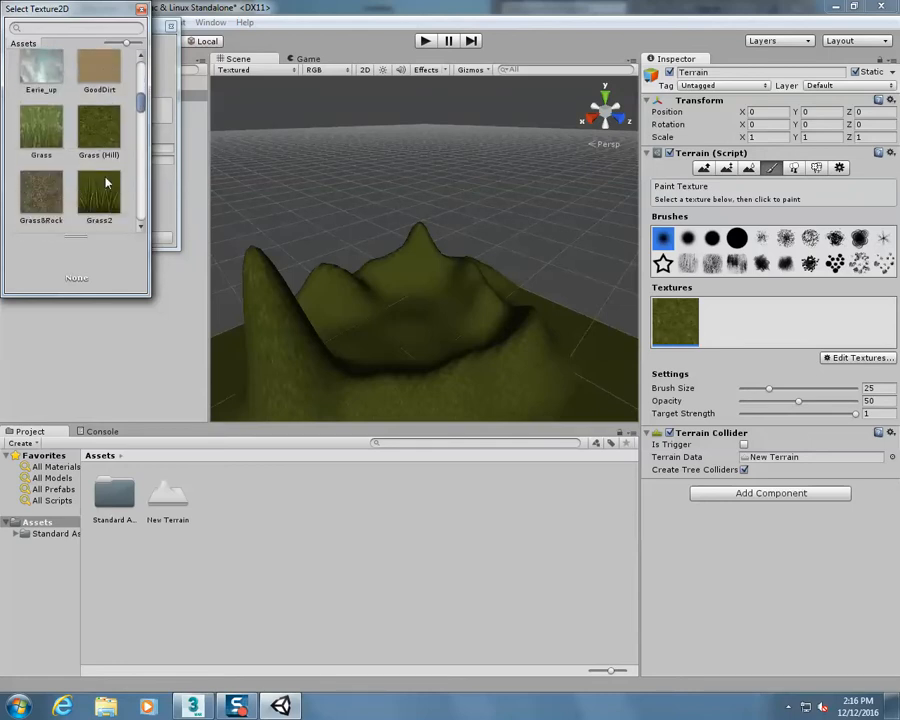
{"action": "left_click", "coordinate": [96, 75]}
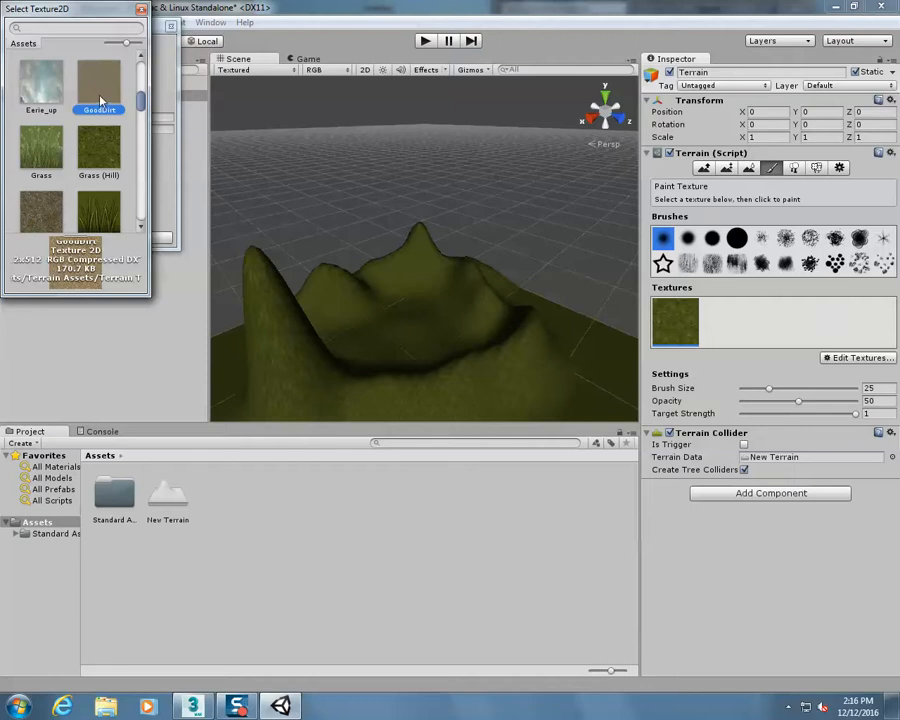
{"action": "double_click", "coordinate": [100, 100]}
{"action": "left_click", "coordinate": [136, 238]}
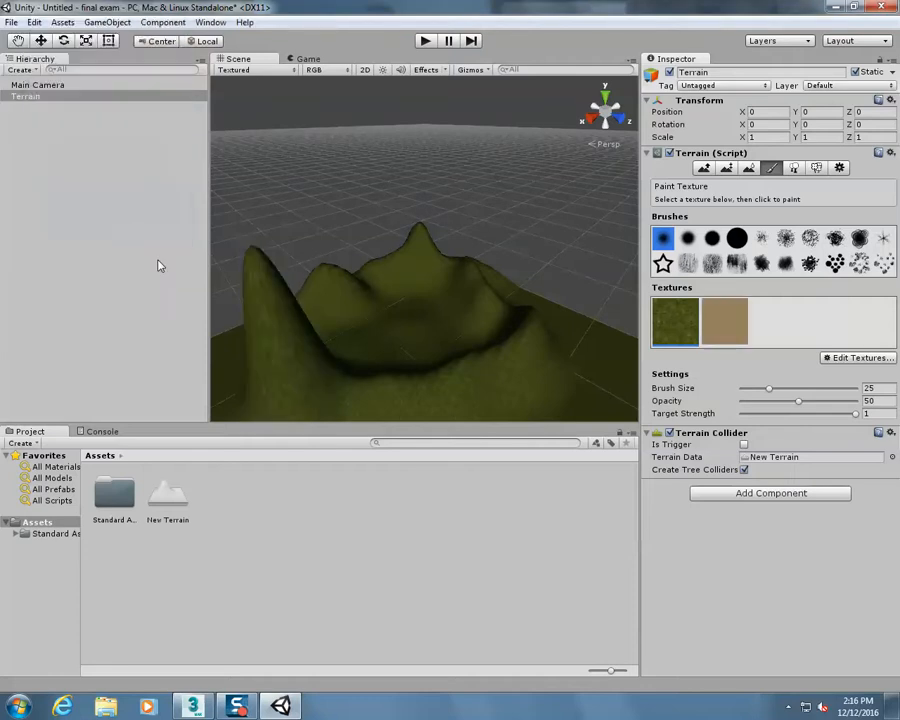
Paint the GoodDirt texture on the inner slopes of the hills around the basin with the small soft round brush
{"action": "left_click", "coordinate": [737, 239]}
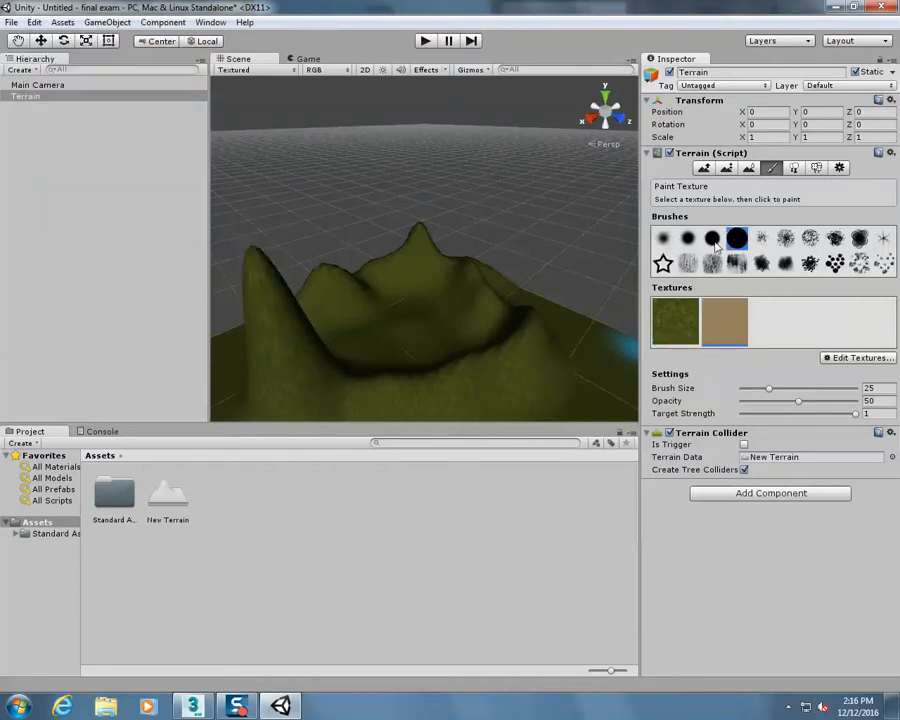
{"action": "left_click", "coordinate": [688, 238]}
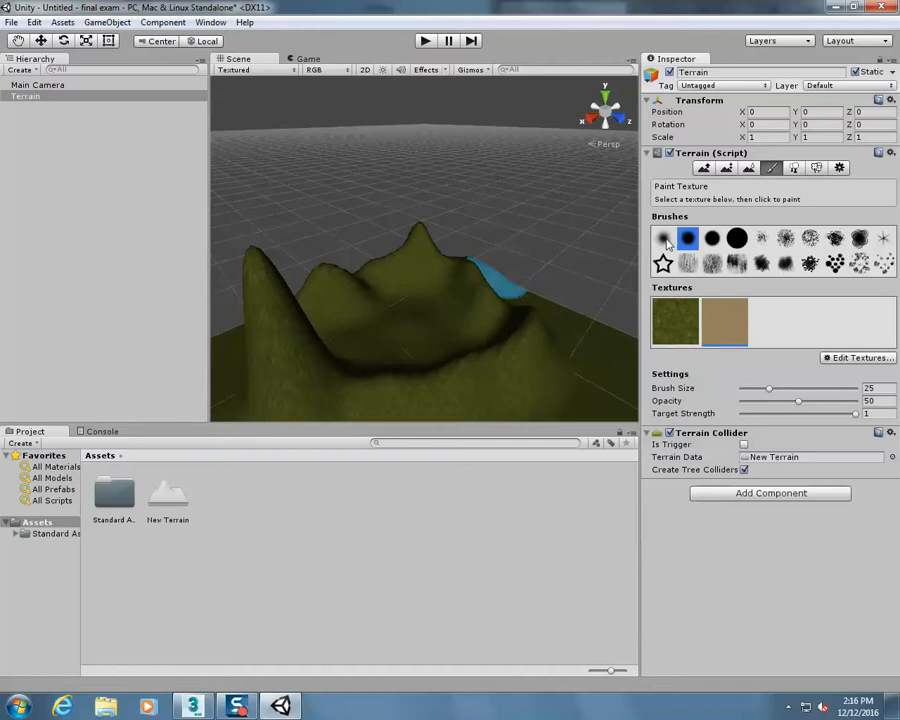
{"action": "left_click", "coordinate": [663, 238]}
{"action": "left_click_drag", "start_coordinate": [398, 277], "coordinate": [424, 261]}
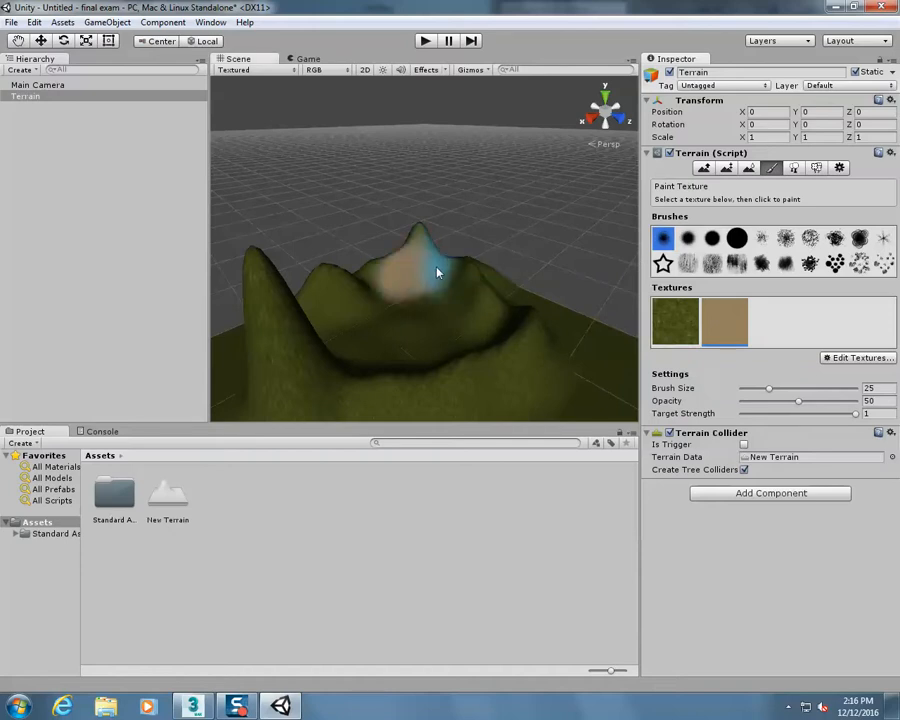
{"action": "mouse_move", "coordinate": [465, 292]}
{"action": "left_mouse_down"}
{"action": "mouse_move", "coordinate": [512, 335]}
{"action": "mouse_move", "coordinate": [482, 358]}
{"action": "left_mouse_up"}
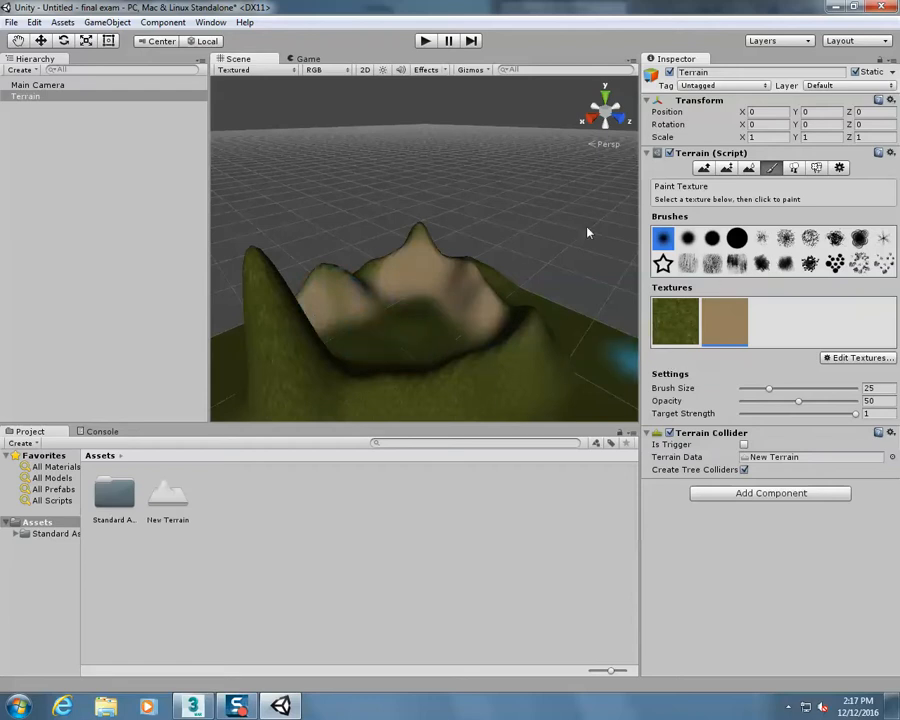
With a streaky brush, paint dirt over the basin and front ridge, and blend Grass (Hill) back over the dirt areas
{"action": "left_click", "coordinate": [712, 262]}
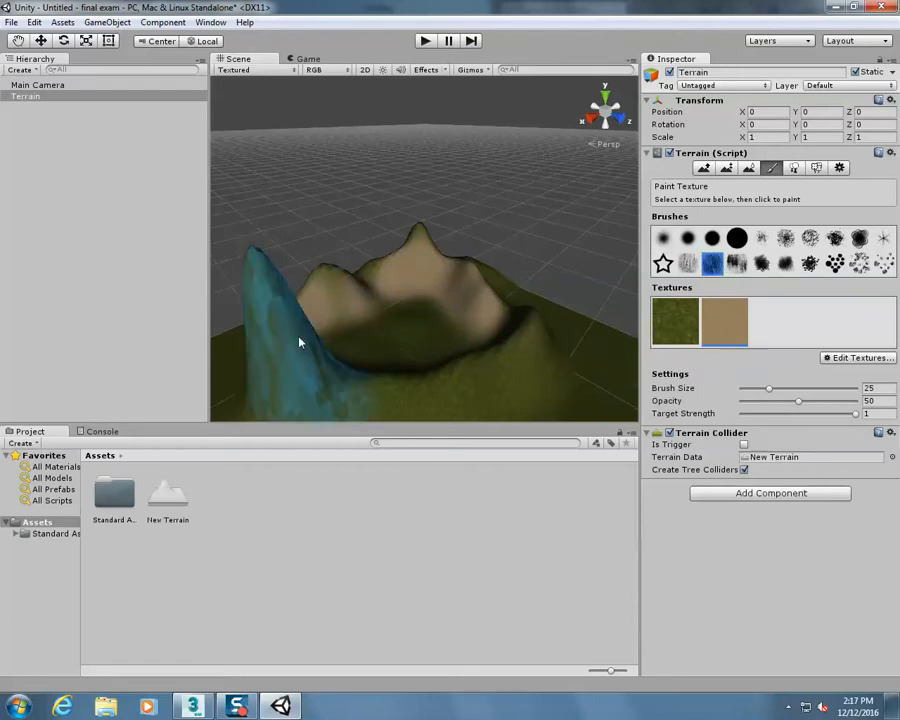
{"action": "left_click", "coordinate": [370, 352]}
{"action": "mouse_move", "coordinate": [451, 399]}
{"action": "left_mouse_down"}
{"action": "mouse_move", "coordinate": [498, 360]}
{"action": "mouse_move", "coordinate": [478, 325]}
{"action": "mouse_move", "coordinate": [394, 346]}
{"action": "mouse_move", "coordinate": [424, 338]}
{"action": "left_mouse_up"}
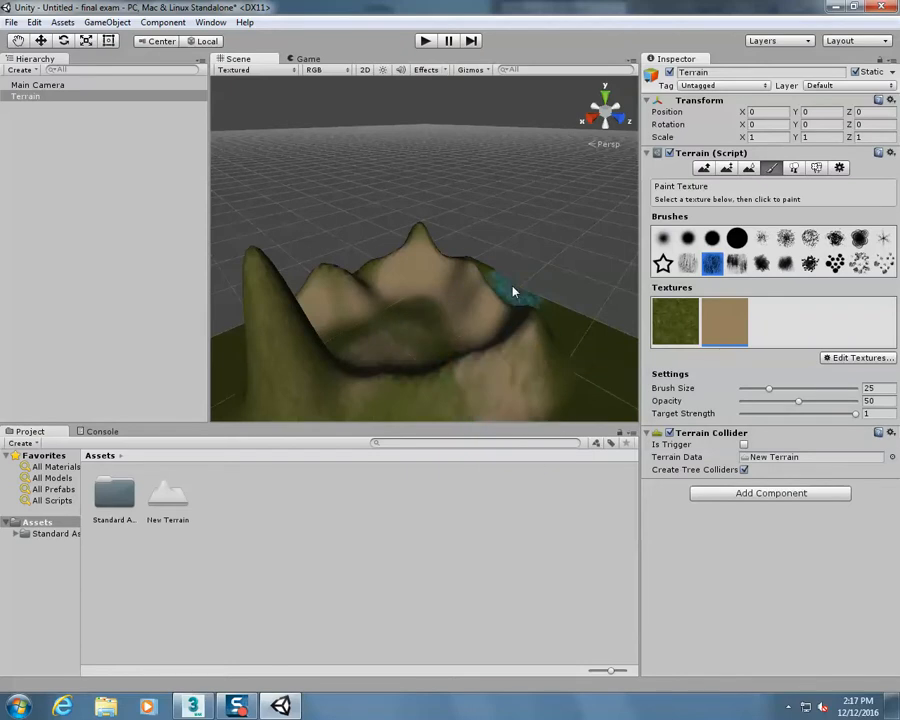
{"action": "left_click", "coordinate": [690, 312]}
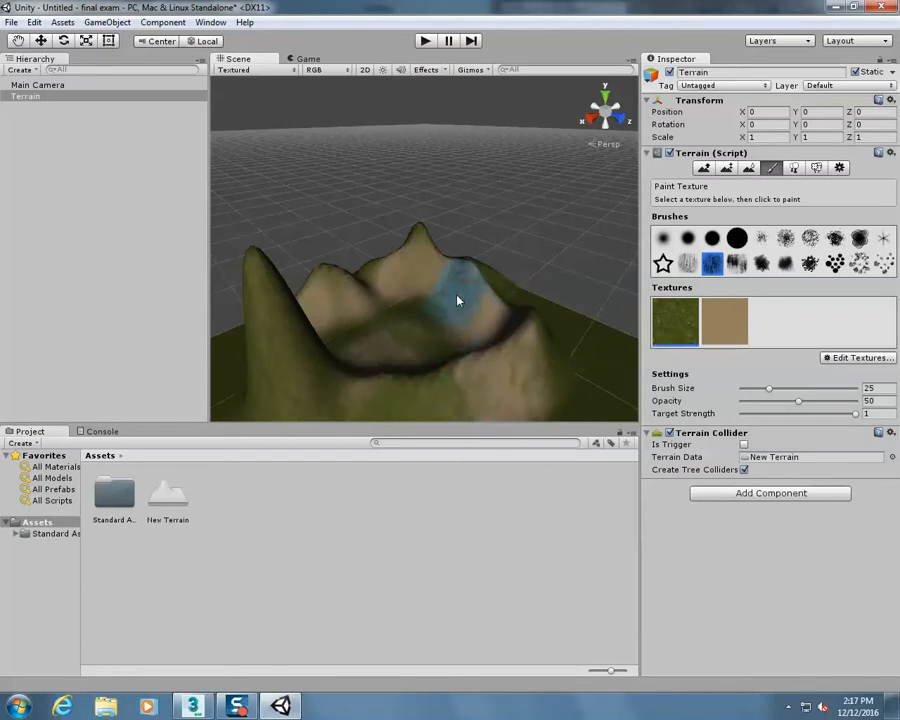
{"action": "mouse_move", "coordinate": [541, 374]}
{"action": "left_mouse_down"}
{"action": "mouse_move", "coordinate": [482, 375]}
{"action": "mouse_move", "coordinate": [364, 321]}
{"action": "mouse_move", "coordinate": [388, 305]}
{"action": "mouse_move", "coordinate": [441, 303]}
{"action": "mouse_move", "coordinate": [470, 307]}
{"action": "mouse_move", "coordinate": [486, 348]}
{"action": "mouse_move", "coordinate": [374, 390]}
{"action": "mouse_move", "coordinate": [345, 347]}
{"action": "left_mouse_up"}
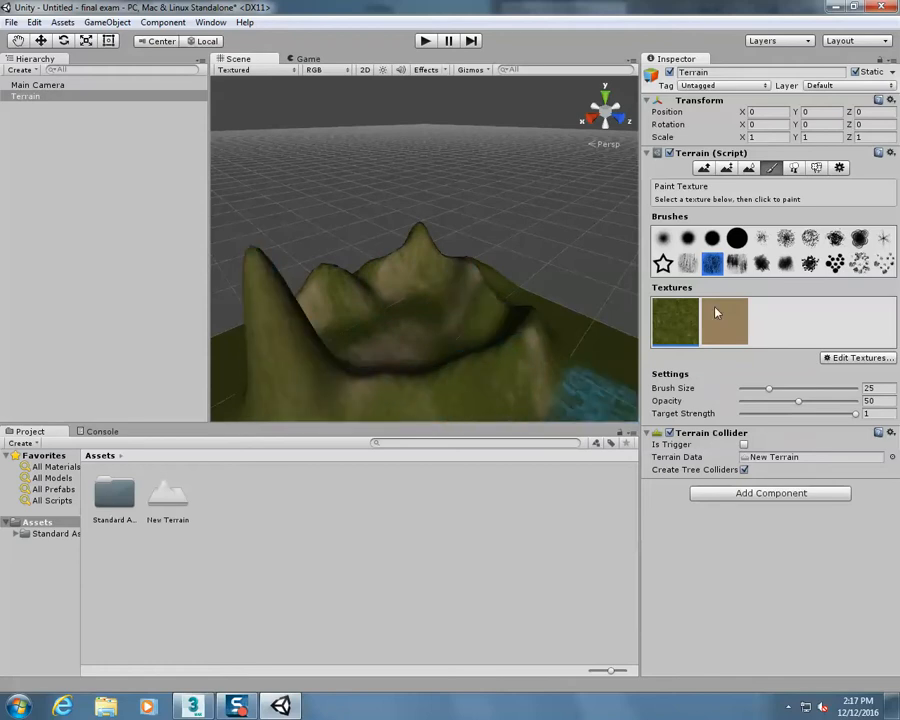
Add a camera under the Terrain object and move it into the basin at about X 205.9, Y 14.9, Z 128
{"action": "right_click", "coordinate": [22, 120]}
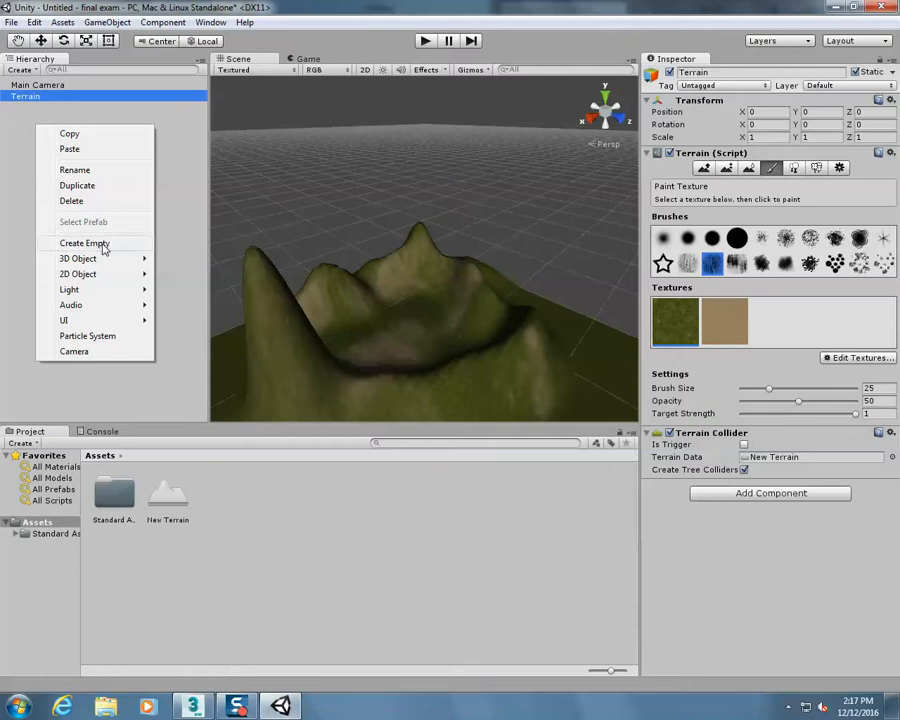
{"action": "left_click", "coordinate": [114, 352]}
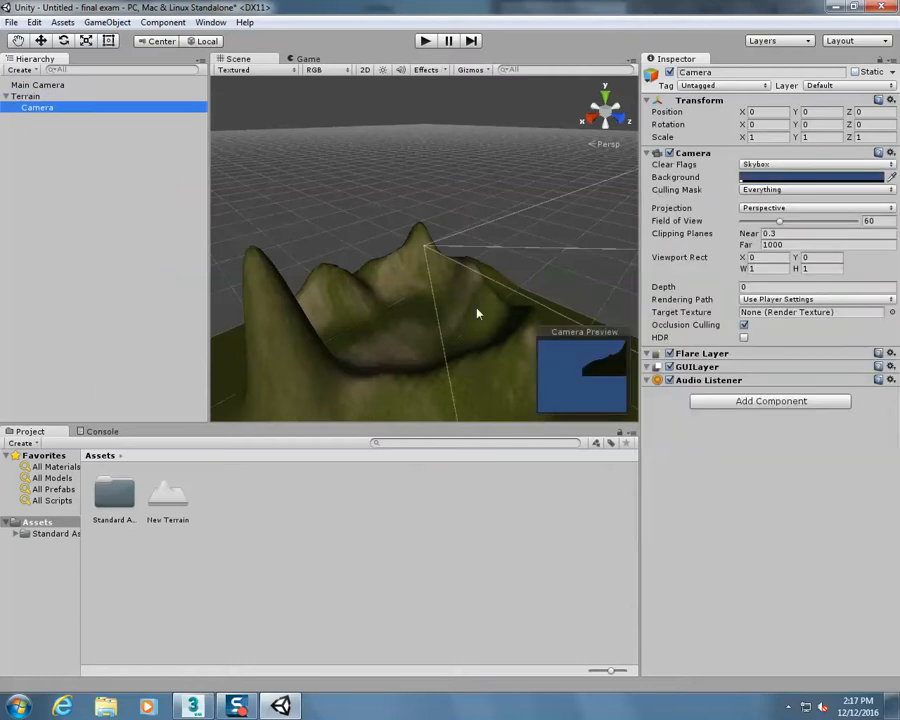
{"action": "left_click", "coordinate": [46, 43]}
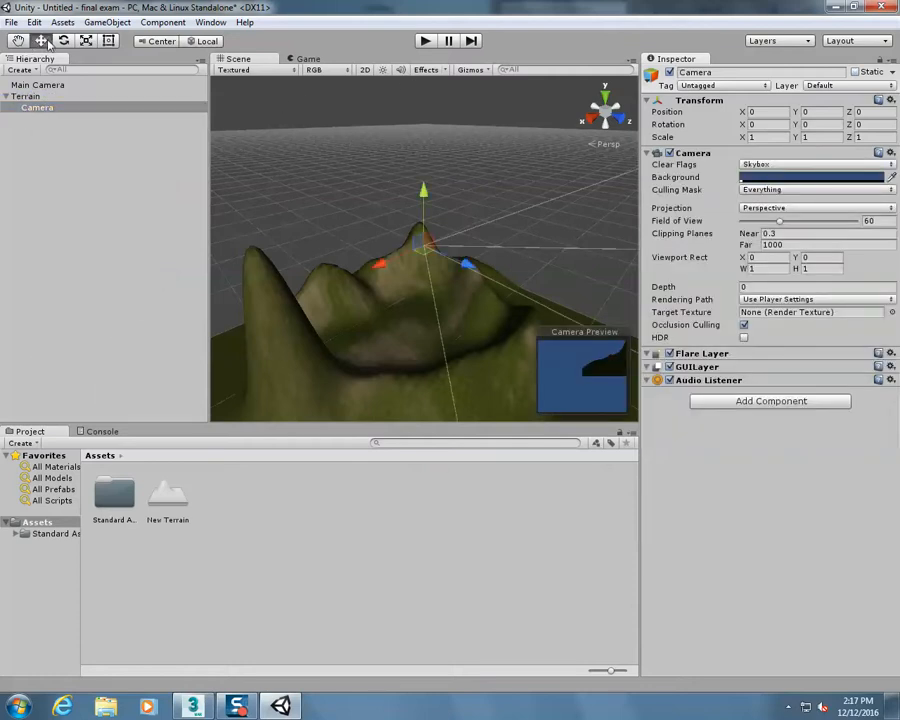
{"action": "left_click_drag", "start_coordinate": [466, 265], "coordinate": [508, 296]}
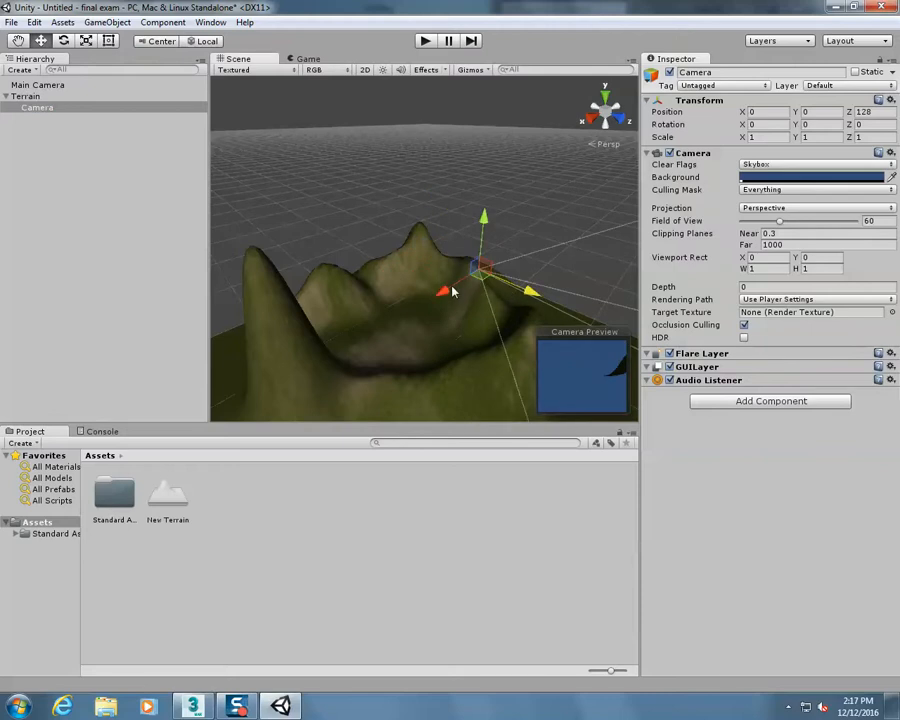
{"action": "left_click_drag", "start_coordinate": [452, 291], "coordinate": [373, 290]}
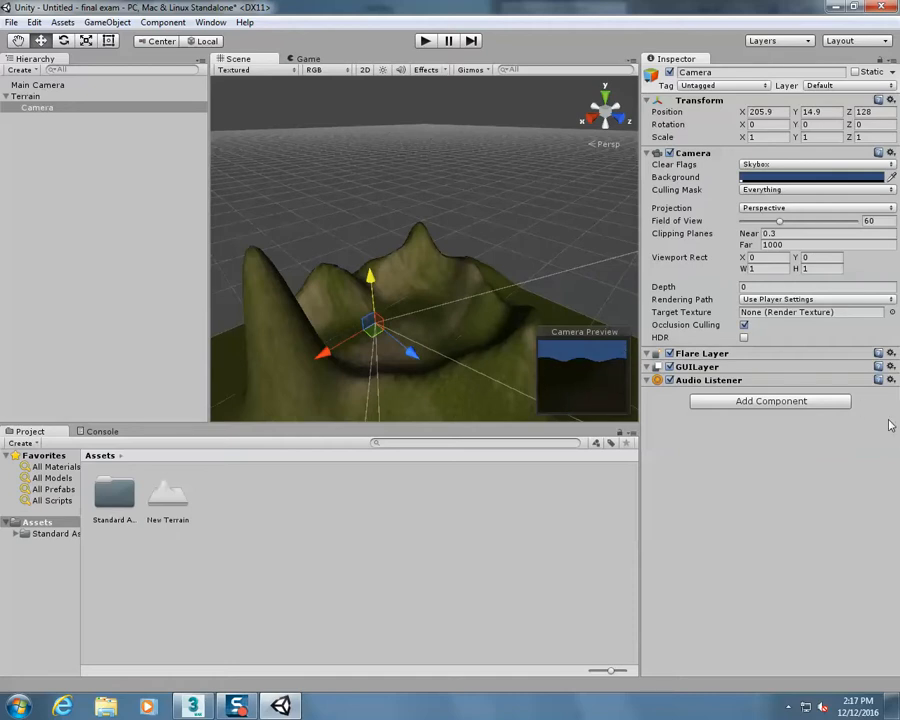
Add the Mouse Look camera-control script to the new camera
{"action": "left_click", "coordinate": [805, 402]}
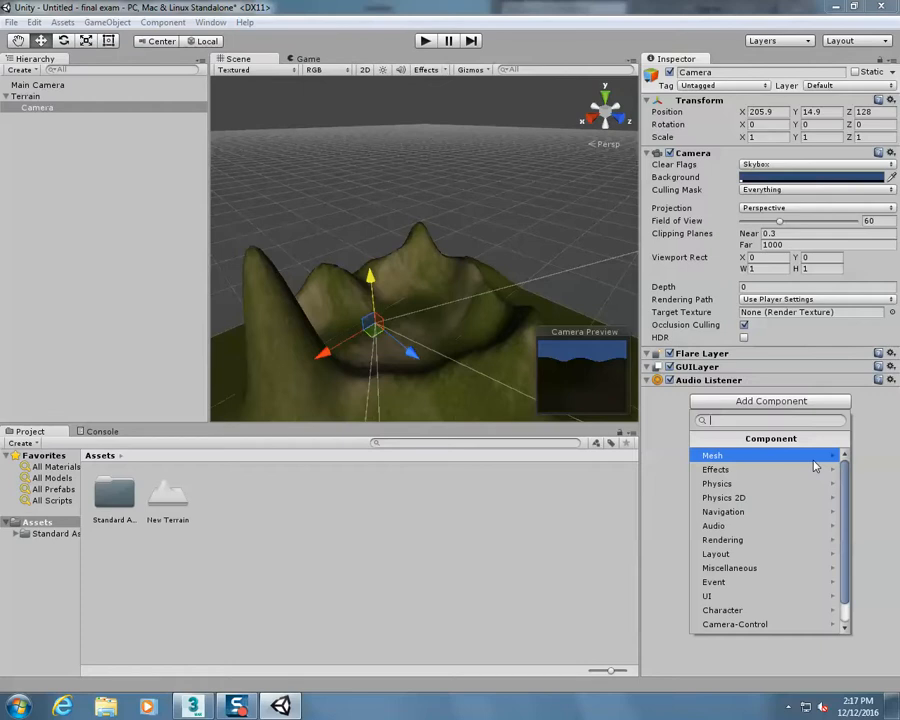
{"action": "left_click", "coordinate": [800, 625]}
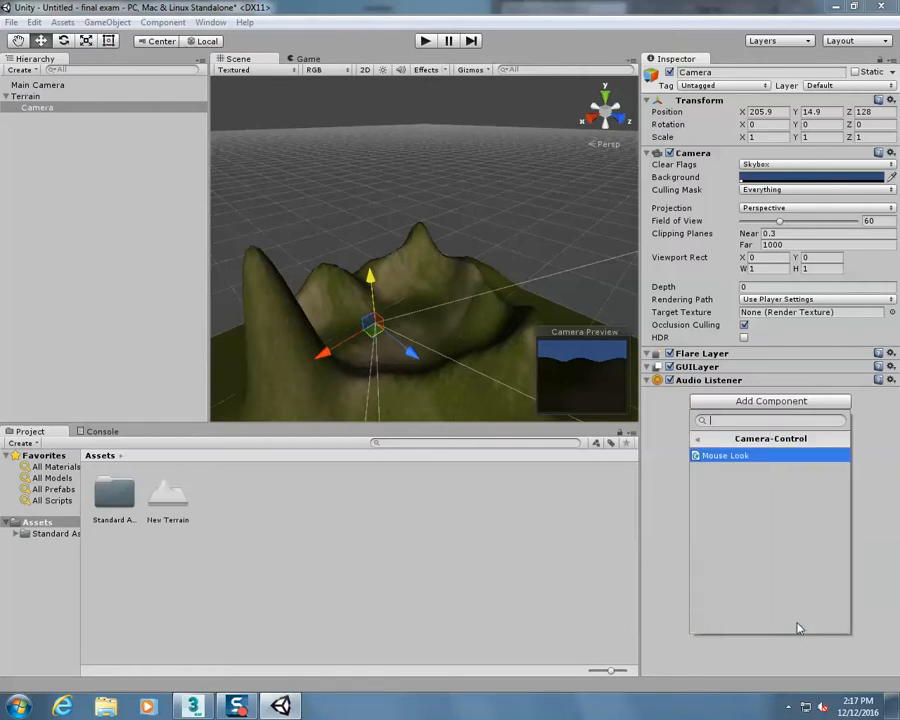
{"action": "left_click", "coordinate": [724, 457]}
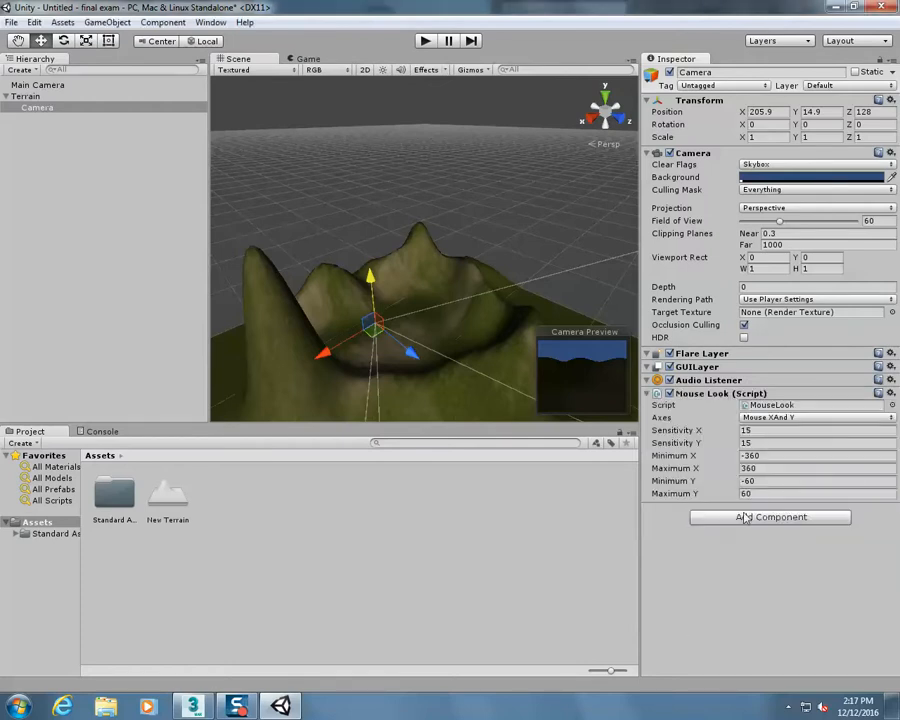
Add the FPS Input Controller character script to the camera under the Terrain object
{"action": "left_click", "coordinate": [748, 518]}
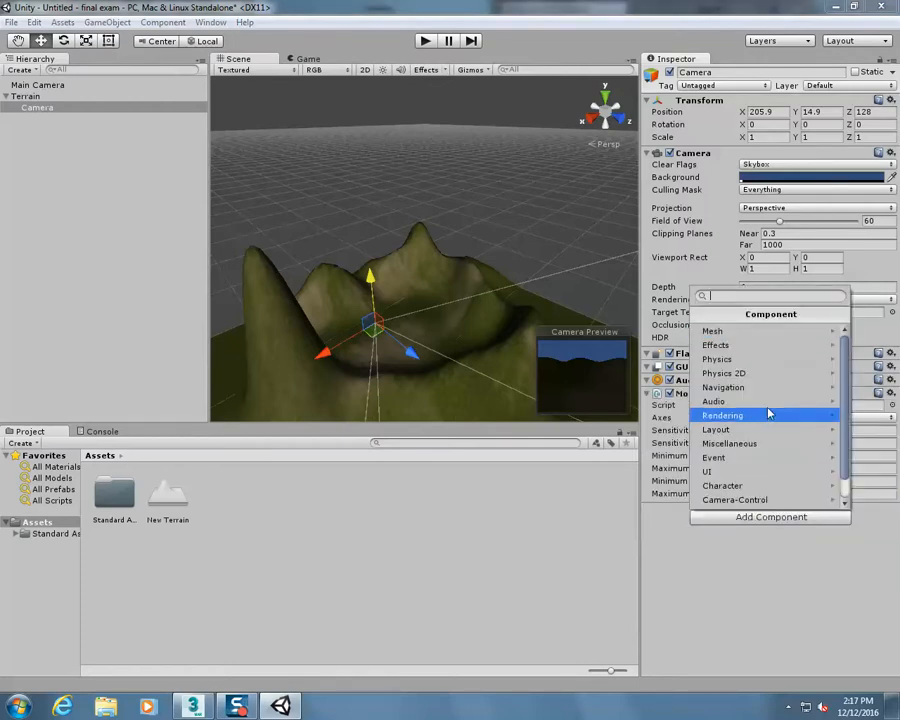
{"action": "left_click", "coordinate": [777, 488]}
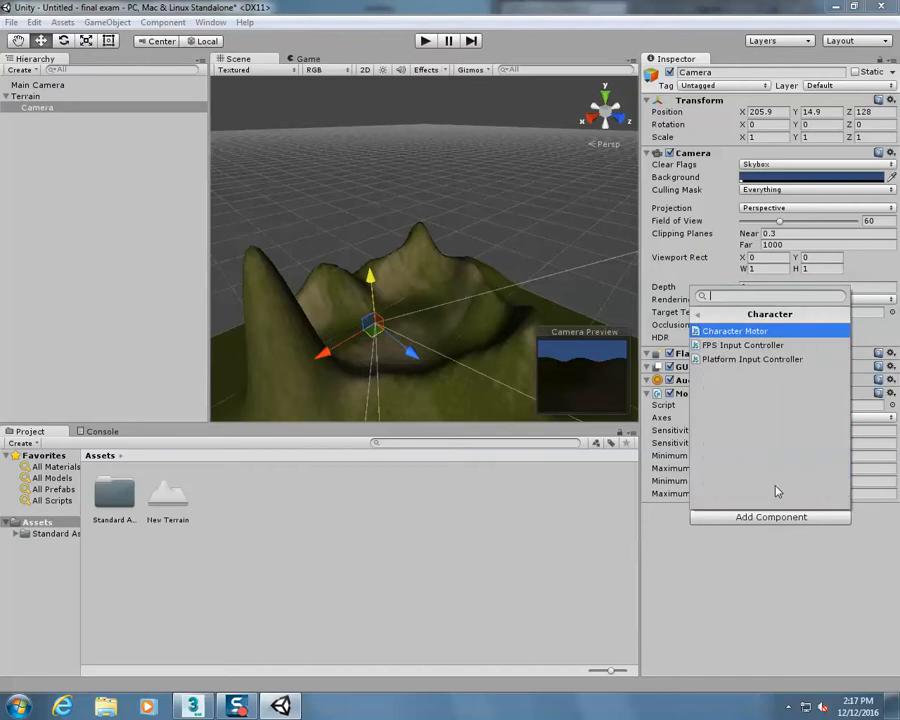
{"action": "left_click", "coordinate": [724, 346]}
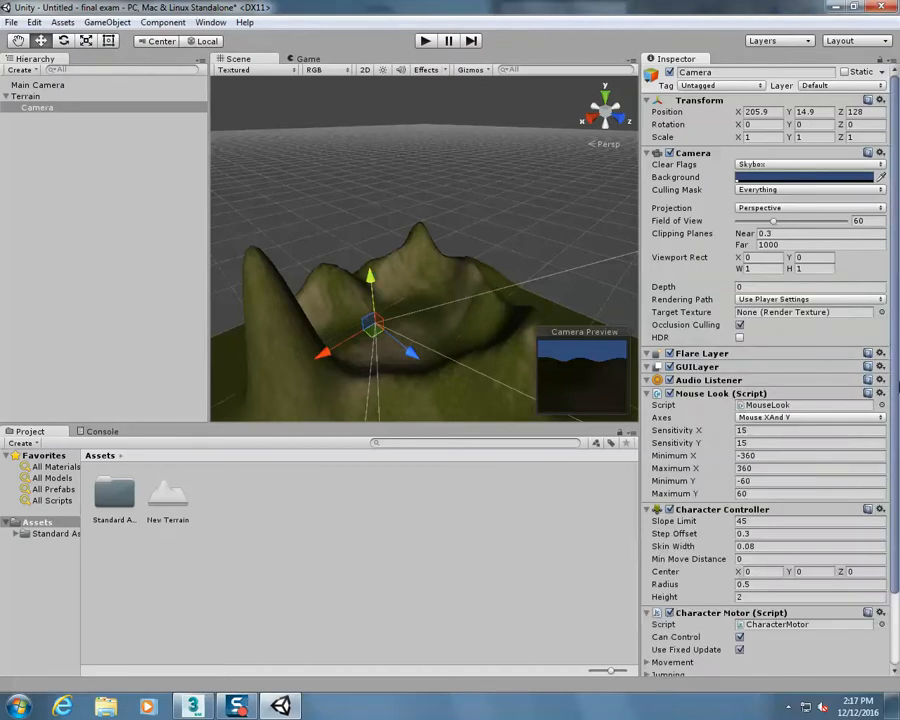
{"action": "left_click_drag", "start_coordinate": [895, 386], "coordinate": [898, 472]}
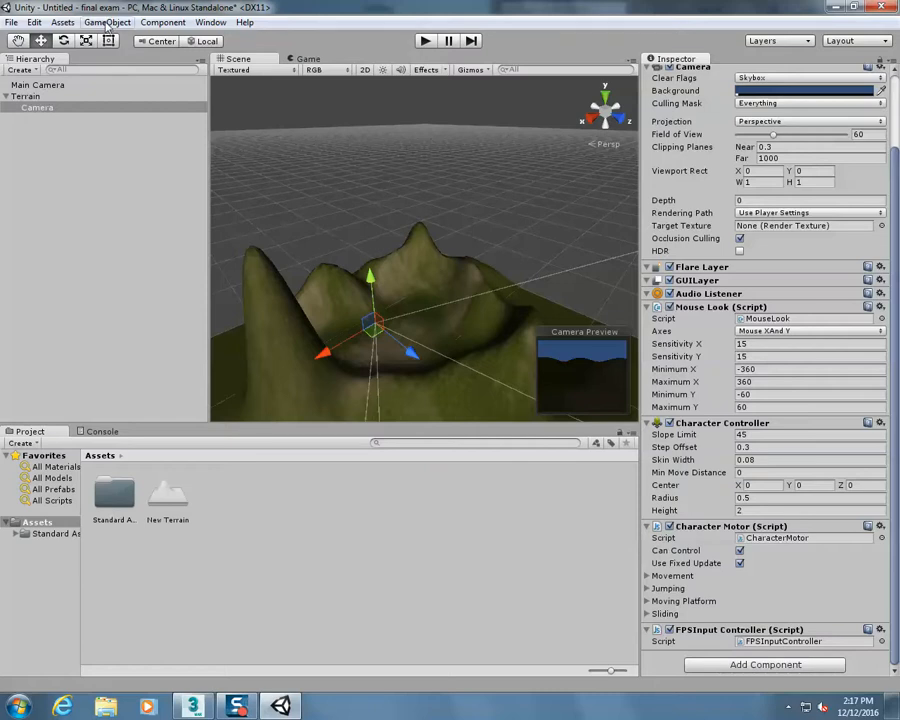
Set the skybox material in the render settings to Sunny3 Skybox and test-play the scene
{"action": "left_click", "coordinate": [161, 22]}
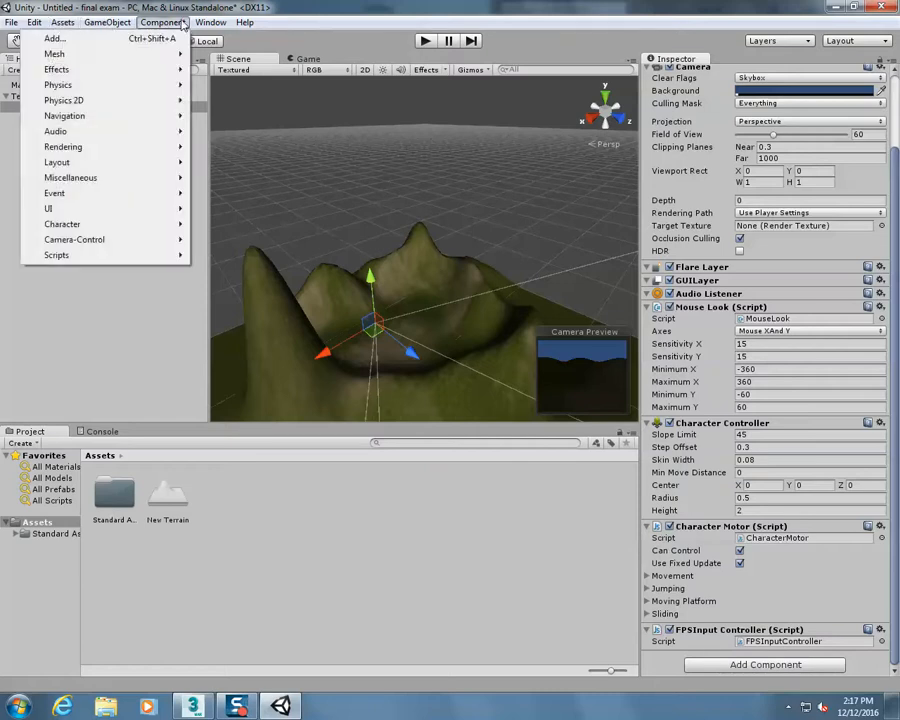
{"action": "mouse_move", "coordinate": [30, 22]}
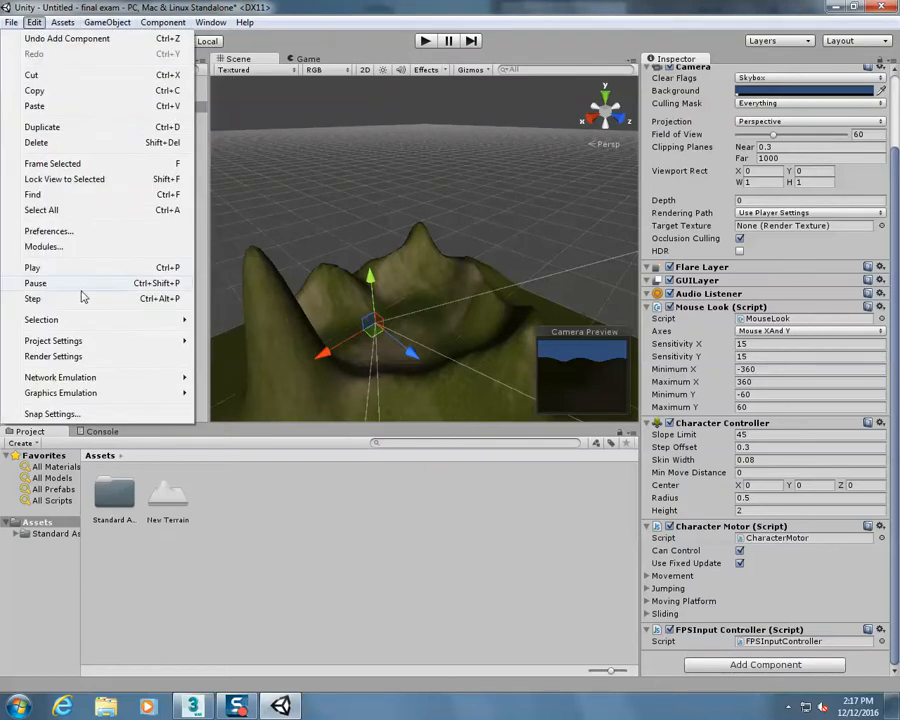
{"action": "left_click", "coordinate": [60, 357]}
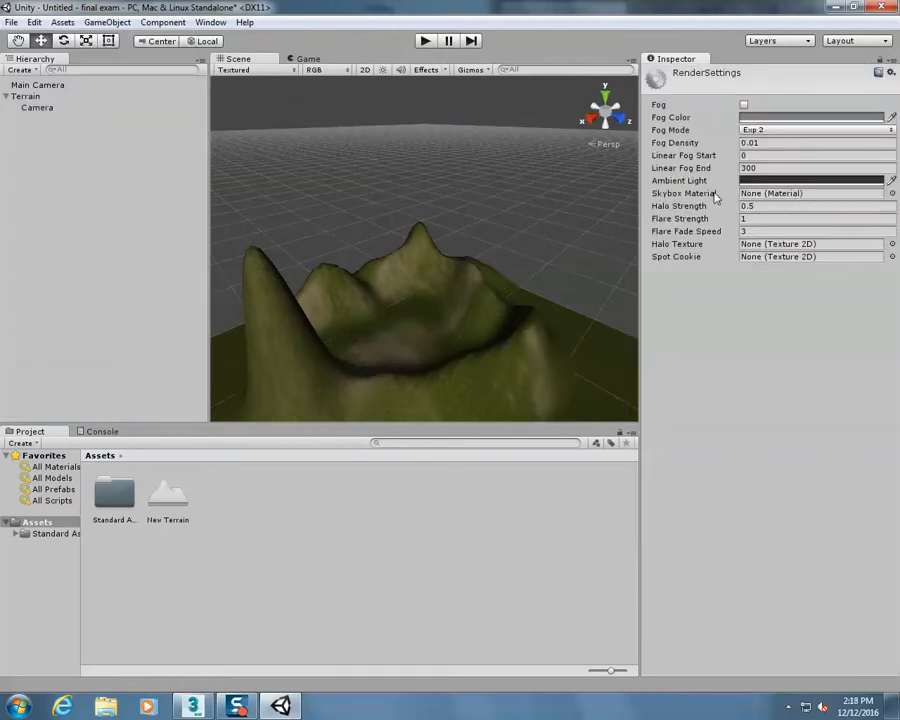
{"action": "left_click", "coordinate": [827, 195]}
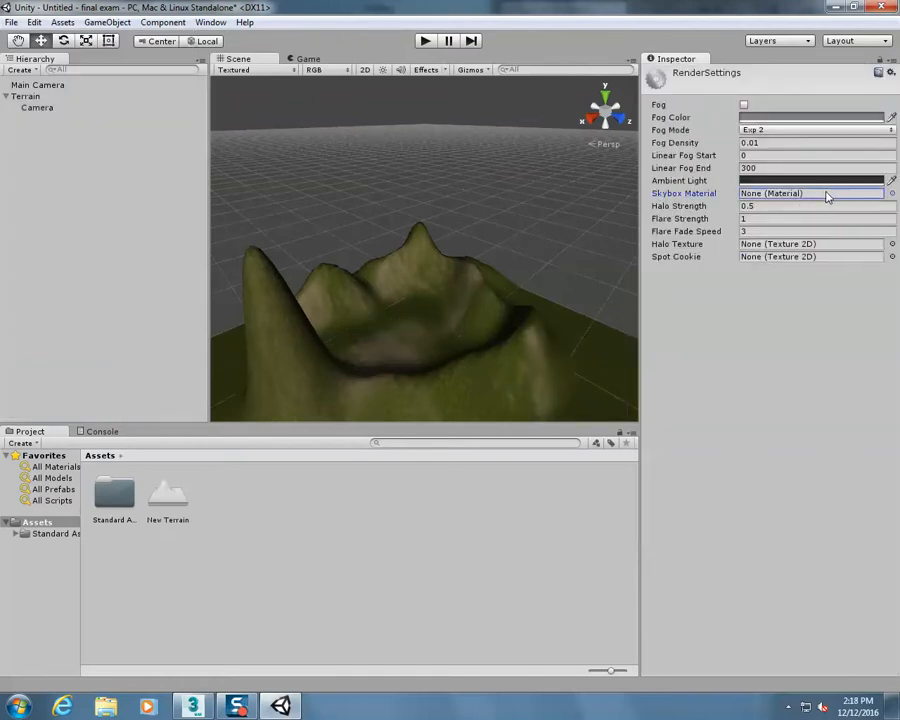
{"action": "left_click", "coordinate": [892, 195]}
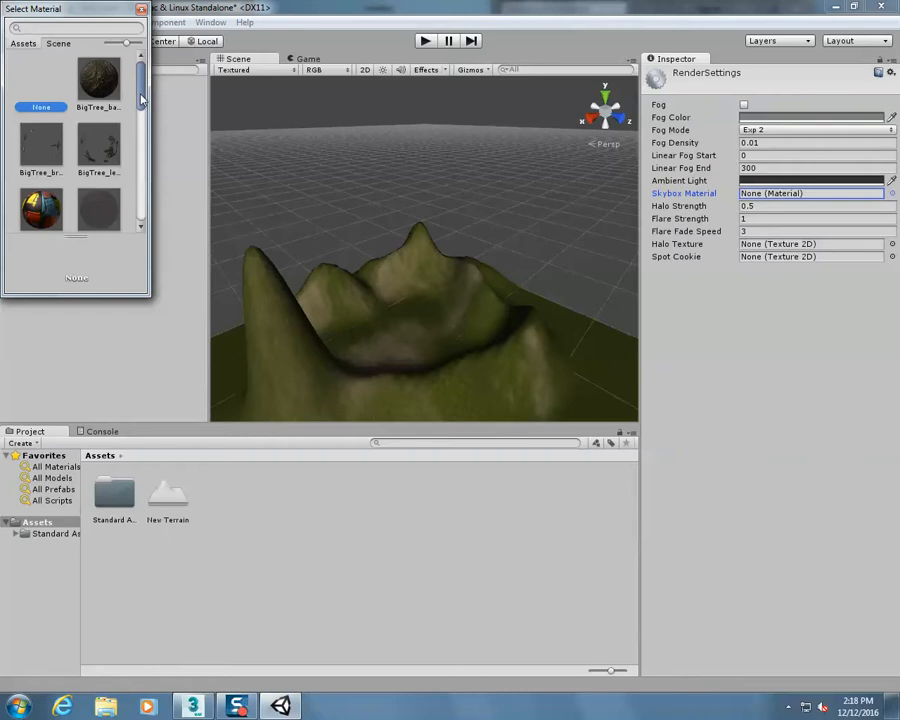
{"action": "left_click_drag", "start_coordinate": [141, 95], "coordinate": [131, 189]}
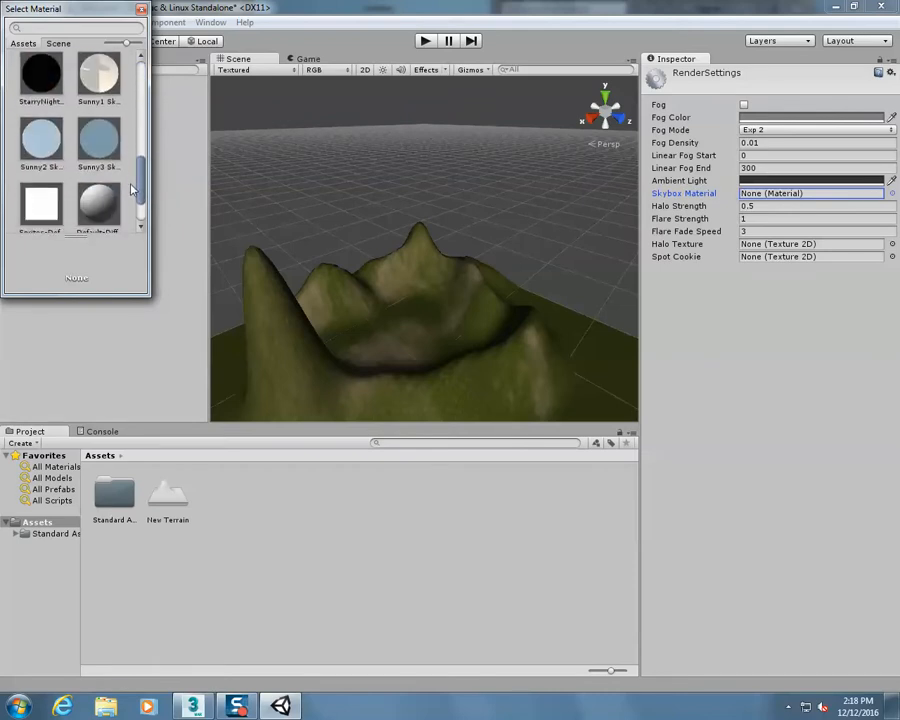
{"action": "left_click", "coordinate": [97, 150]}
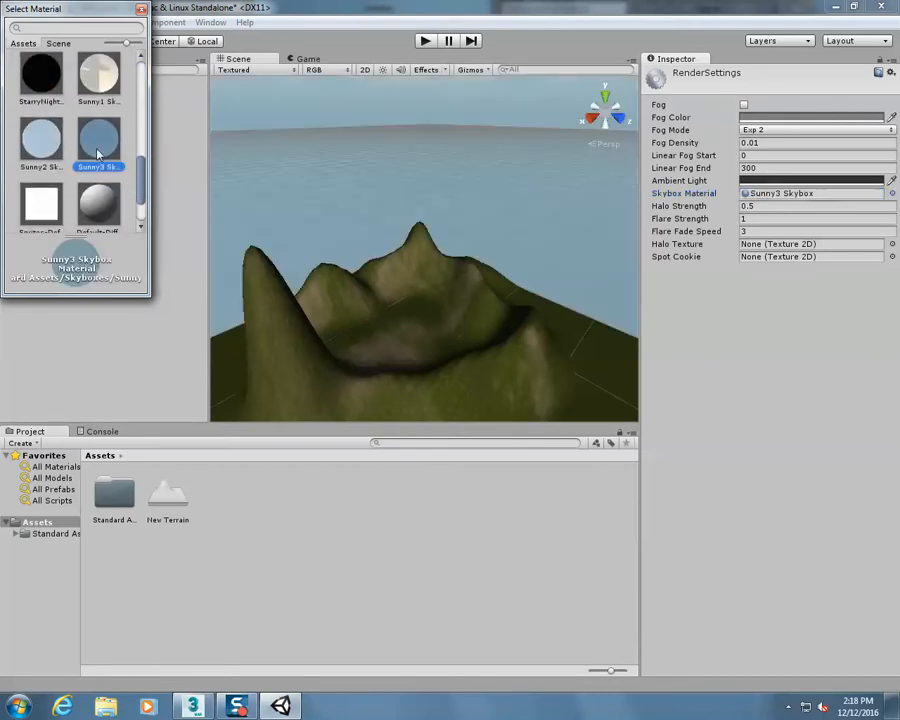
{"action": "double_click", "coordinate": [97, 153]}
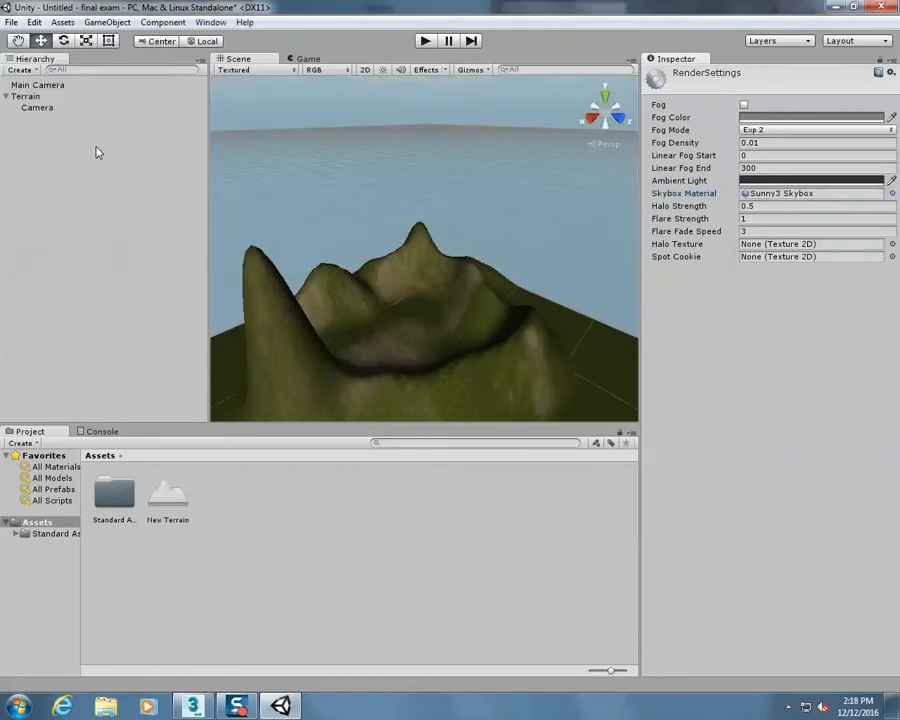
{"action": "left_click", "coordinate": [424, 42]}
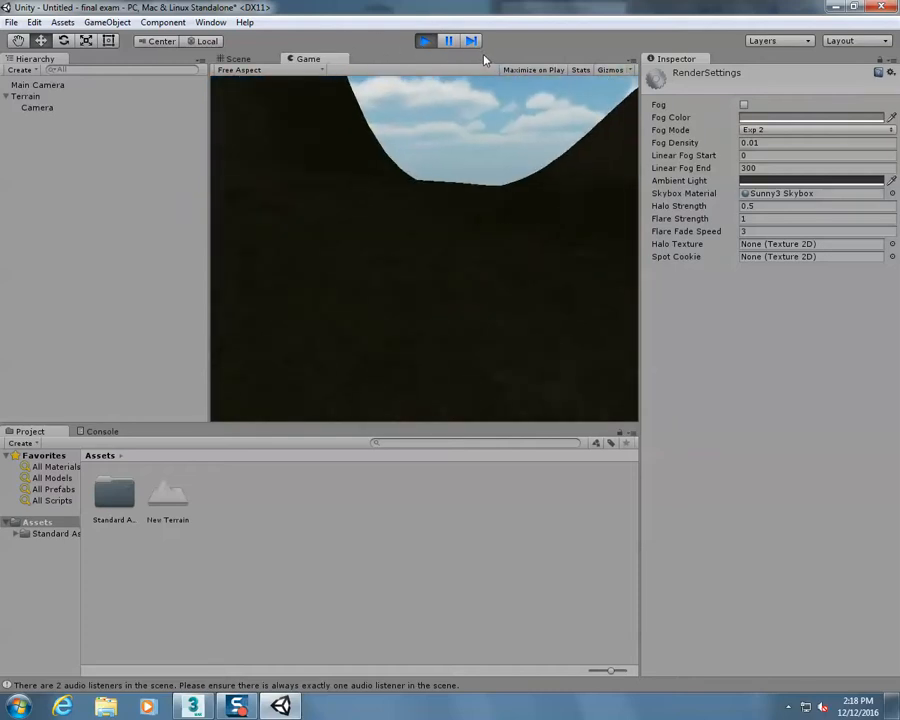
{"action": "left_click", "coordinate": [425, 41]}
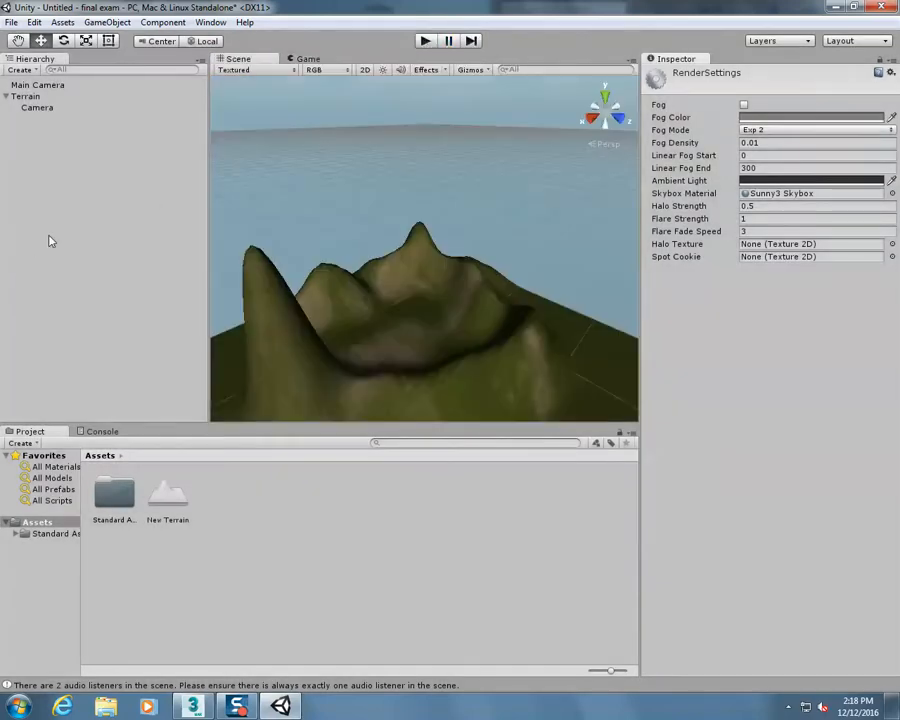
Add a directional light, placed above the terrain at about X 184.7, Y 143, Z -35.3, and test-play the lit scene
{"action": "right_click", "coordinate": [43, 135]}
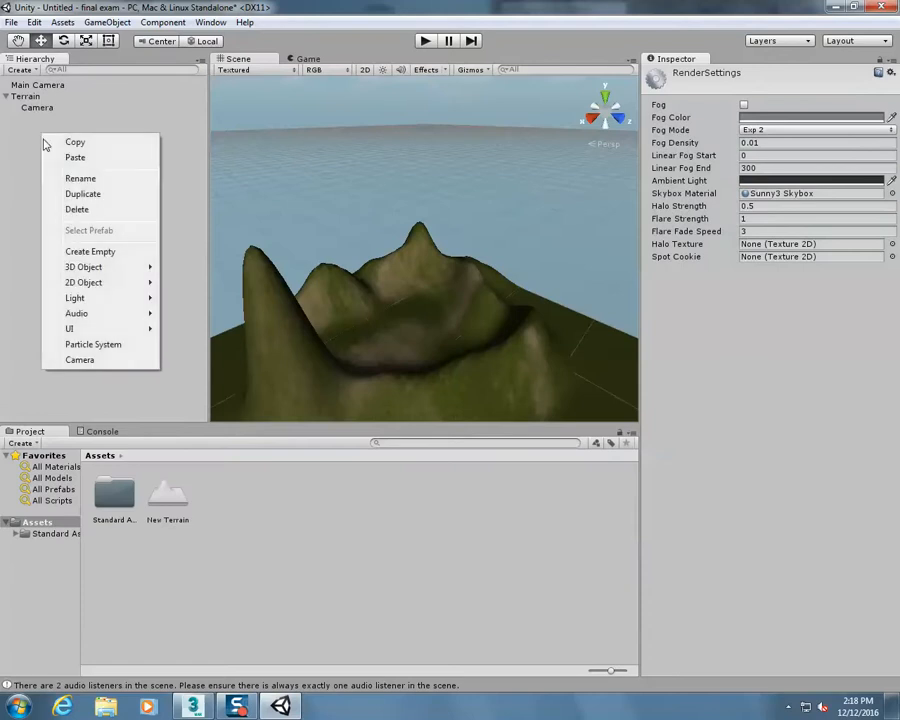
{"action": "mouse_move", "coordinate": [117, 297]}
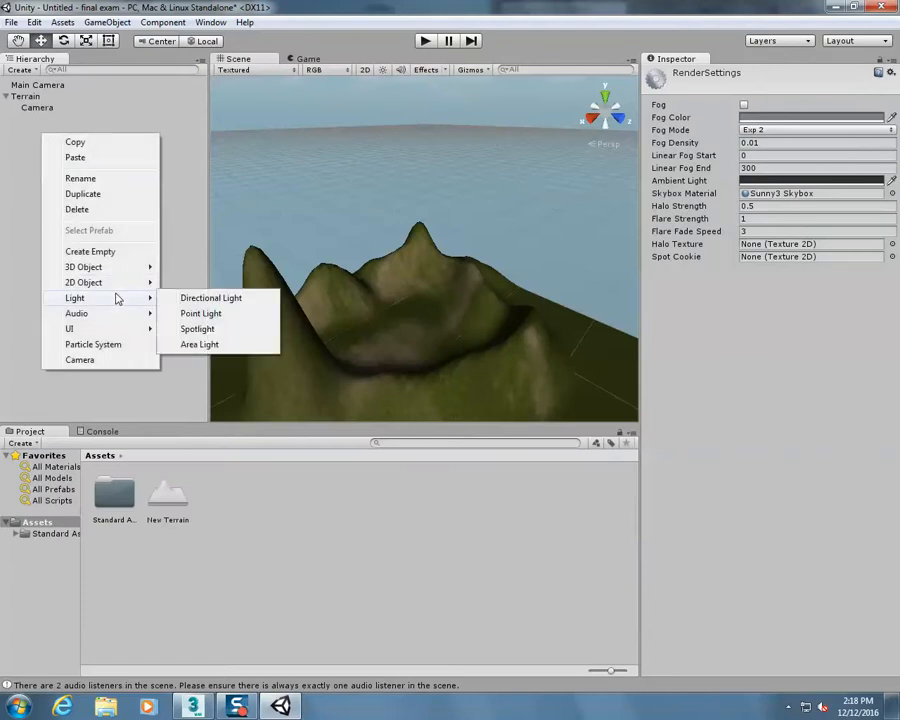
{"action": "left_click", "coordinate": [212, 298]}
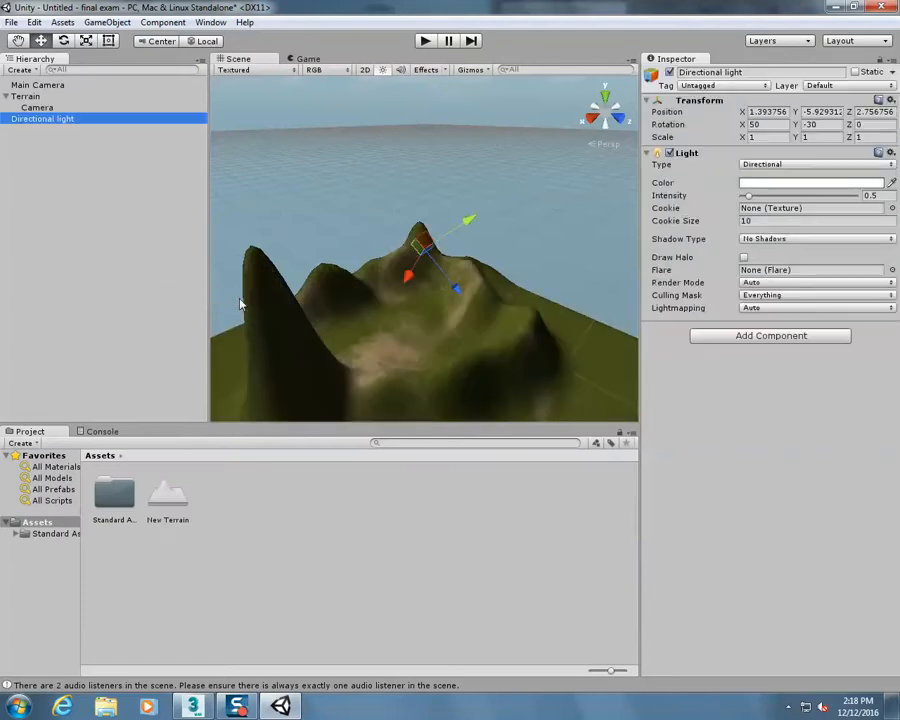
{"action": "left_click_drag", "start_coordinate": [454, 287], "coordinate": [310, 197]}
{"action": "left_click", "coordinate": [425, 41]}
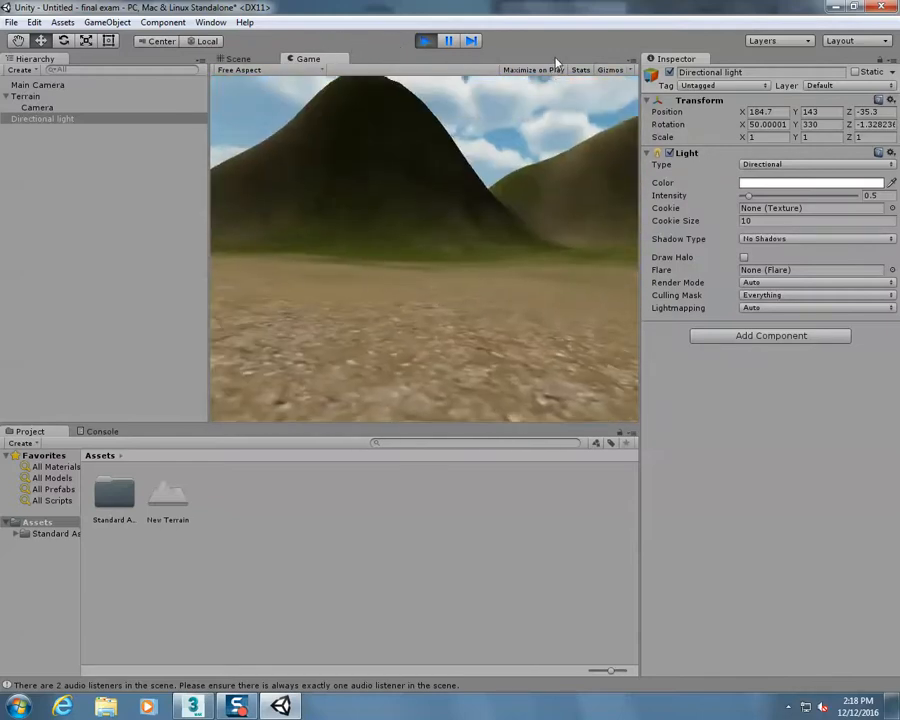
{"action": "left_click", "coordinate": [427, 41]}
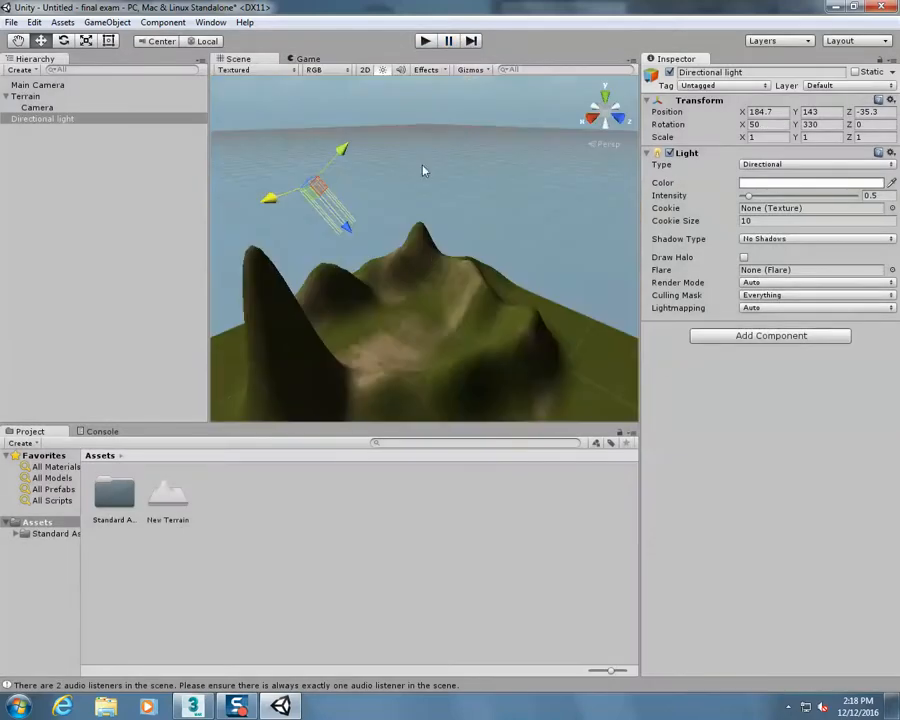
Switch to 3ds Max, dismiss the welcome screen and maximize the Perspective viewport
{"action": "left_click", "coordinate": [186, 707]}
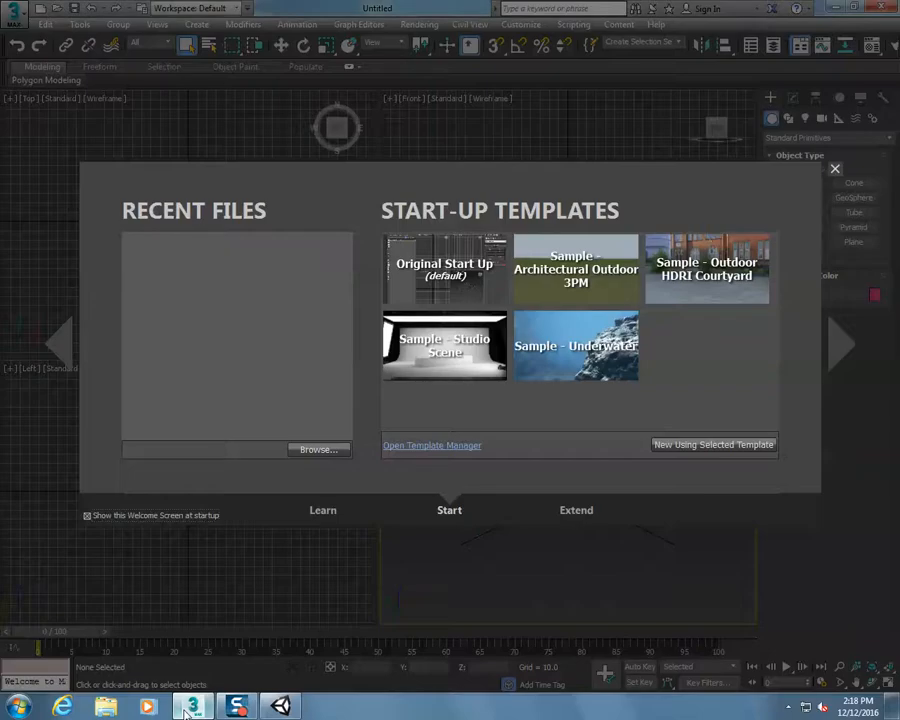
{"action": "left_click", "coordinate": [836, 172]}
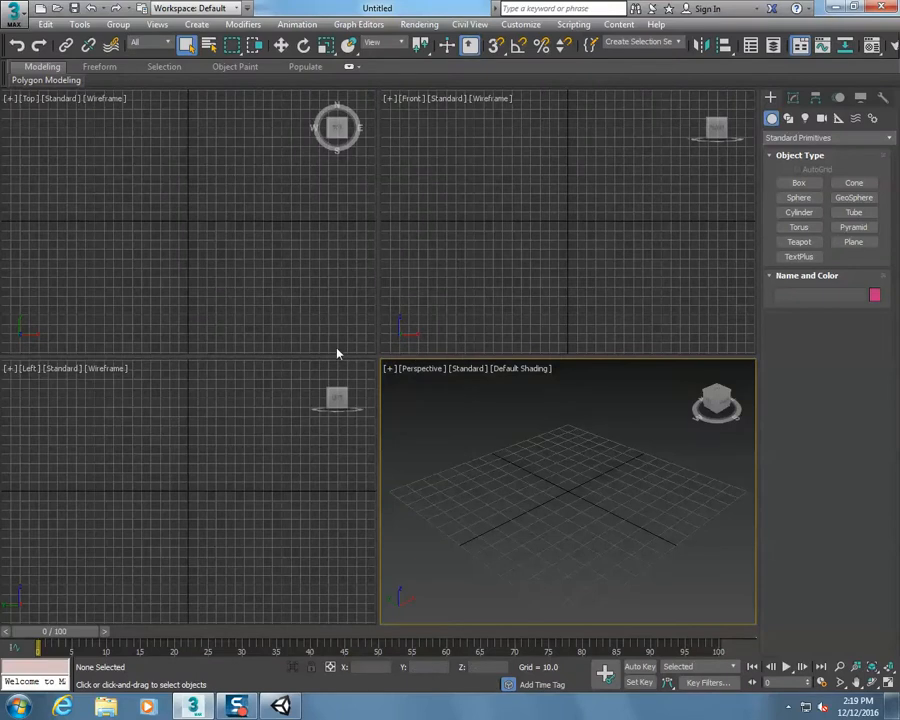
{"action": "left_click", "coordinate": [390, 369]}
{"action": "left_click", "coordinate": [440, 383]}
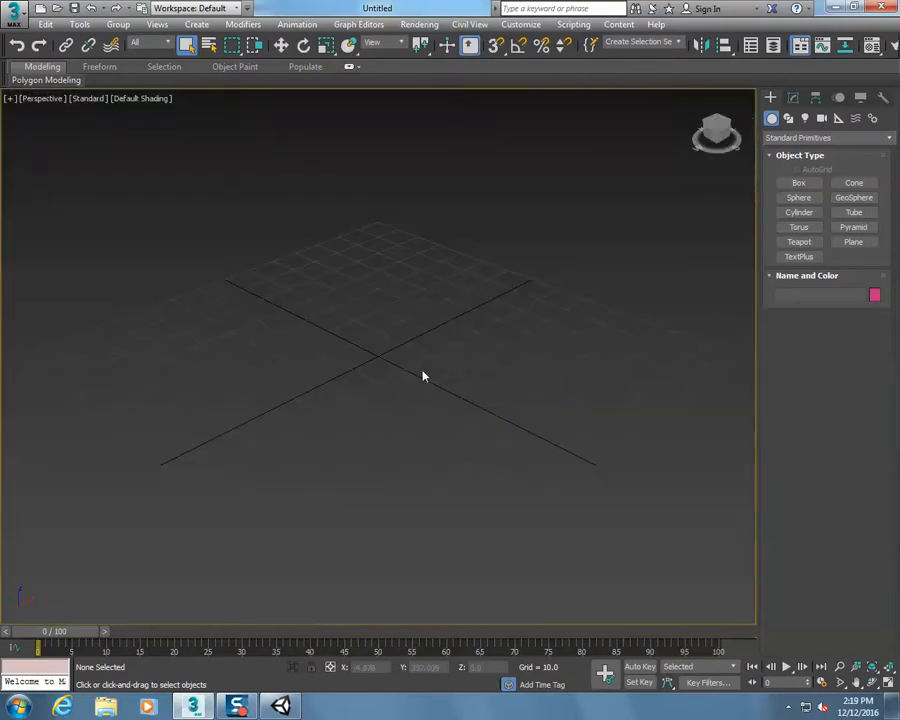
Create a long, thin wall-like box about 12.8 long, 119.5 wide and 48.9 high across the grid centre
{"action": "left_click", "coordinate": [800, 183]}
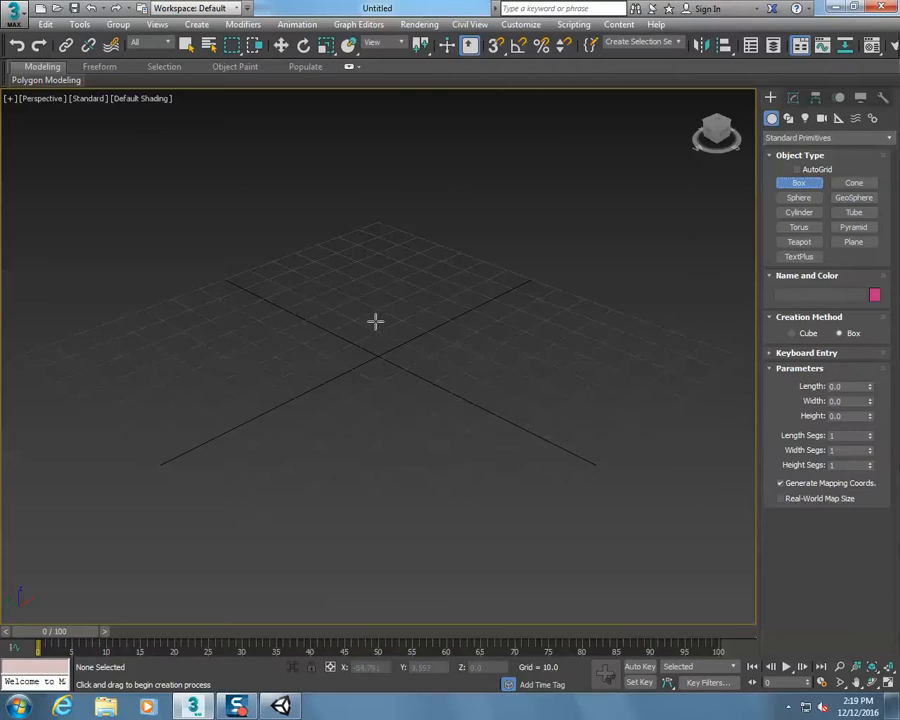
{"action": "left_click_drag", "start_coordinate": [198, 425], "coordinate": [530, 287]}
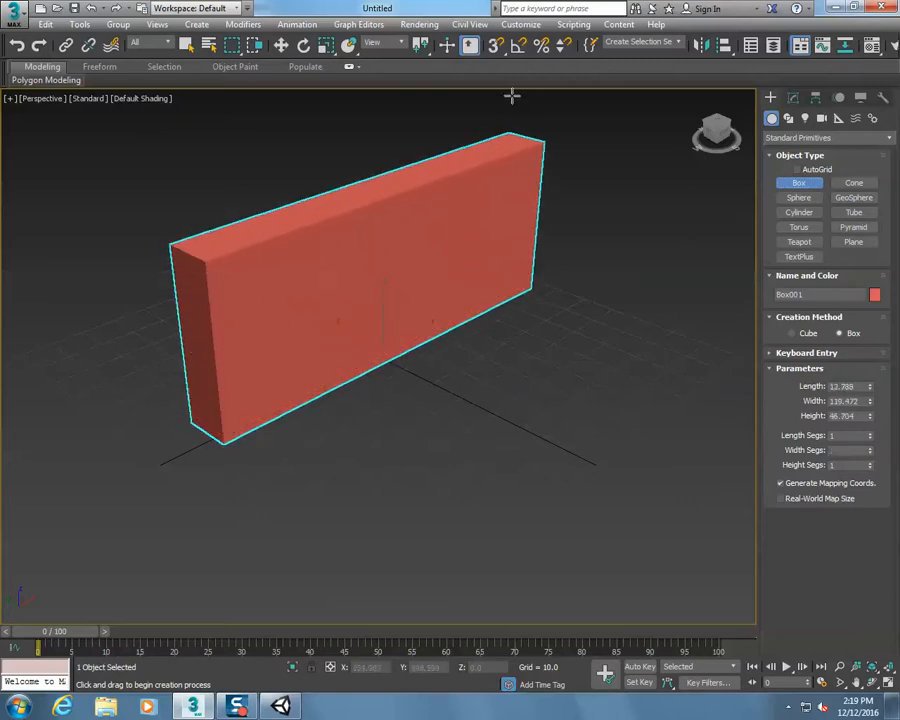
{"action": "left_click", "coordinate": [506, 86]}
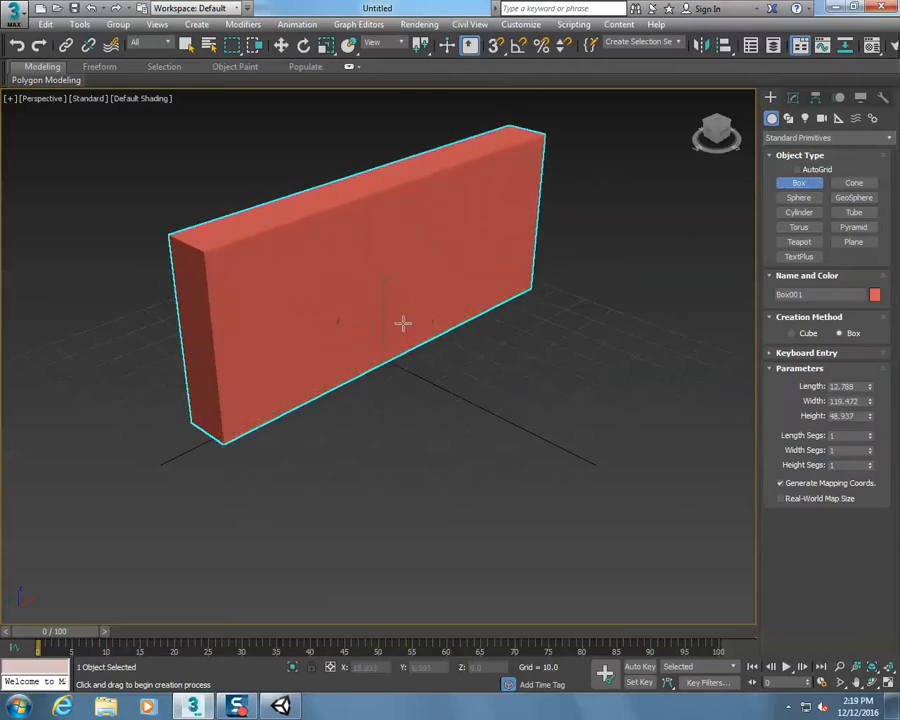
{"action": "right_click", "coordinate": [280, 279]}
Convert the box to an Editable Poly and apply the Unwrap UVW modifier to it
{"action": "right_click", "coordinate": [281, 288]}
{"action": "mouse_move", "coordinate": [344, 436]}
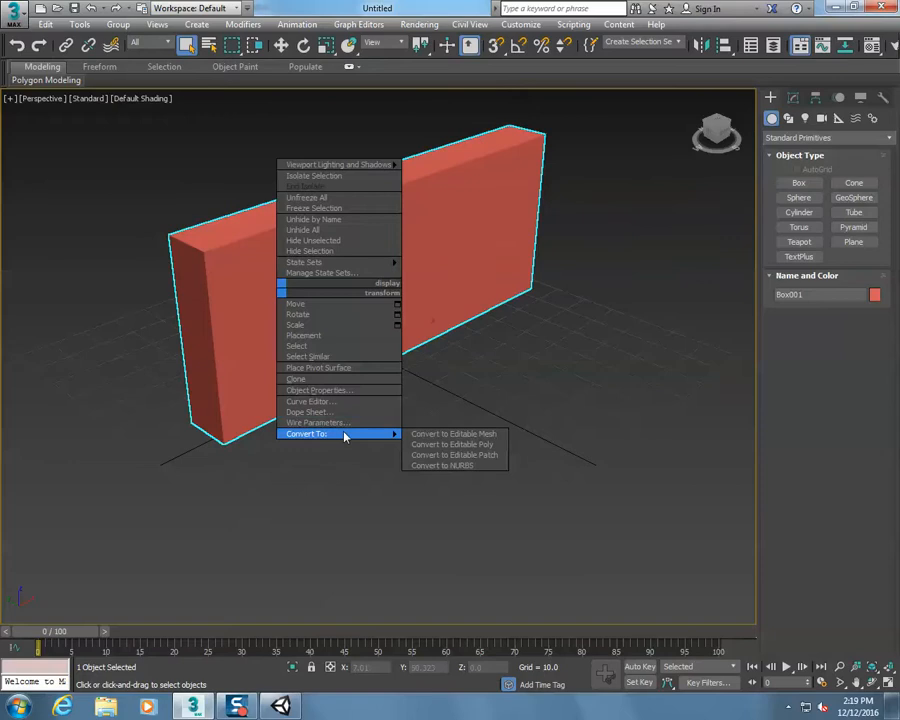
{"action": "left_click", "coordinate": [459, 444]}
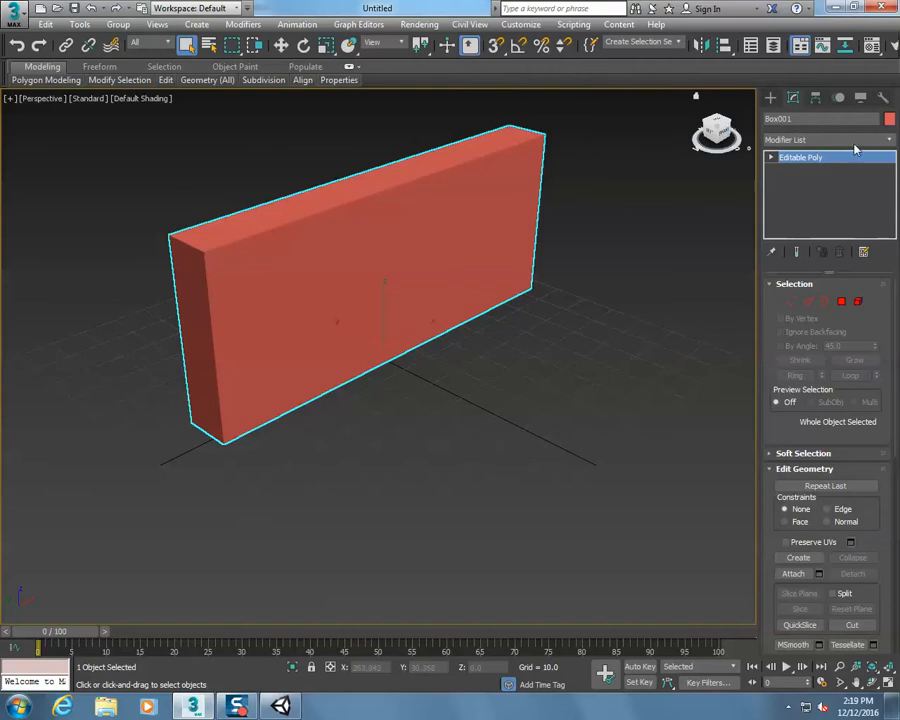
{"action": "left_click", "coordinate": [891, 140]}
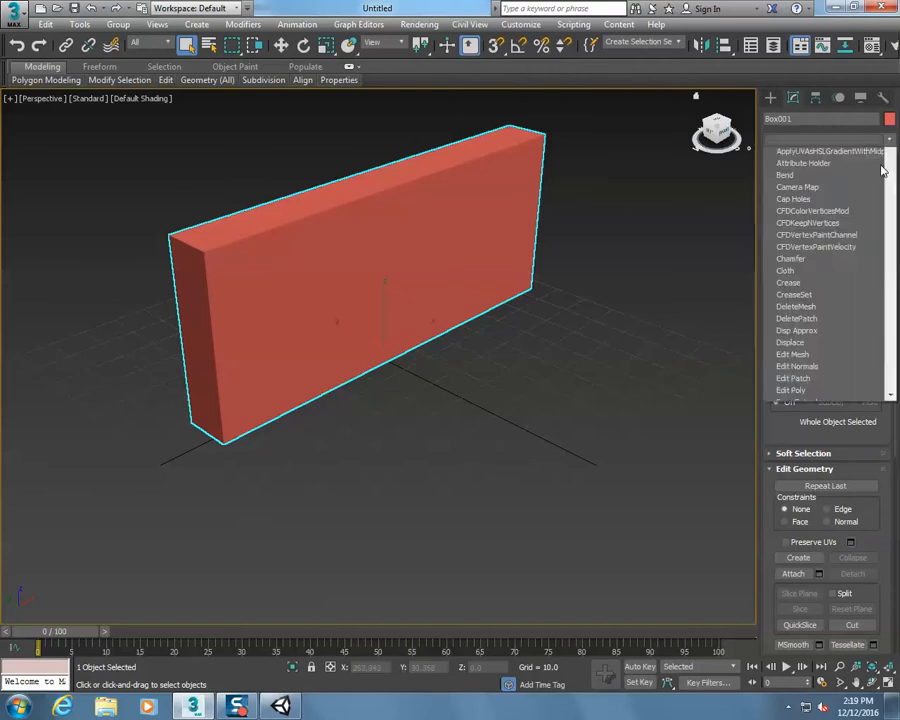
{"action": "scroll", "coordinate": [882, 467], "scroll_direction": "down", "scroll_amount": 15}
{"action": "scroll", "coordinate": [882, 467], "scroll_direction": "down", "scroll_amount": 4}
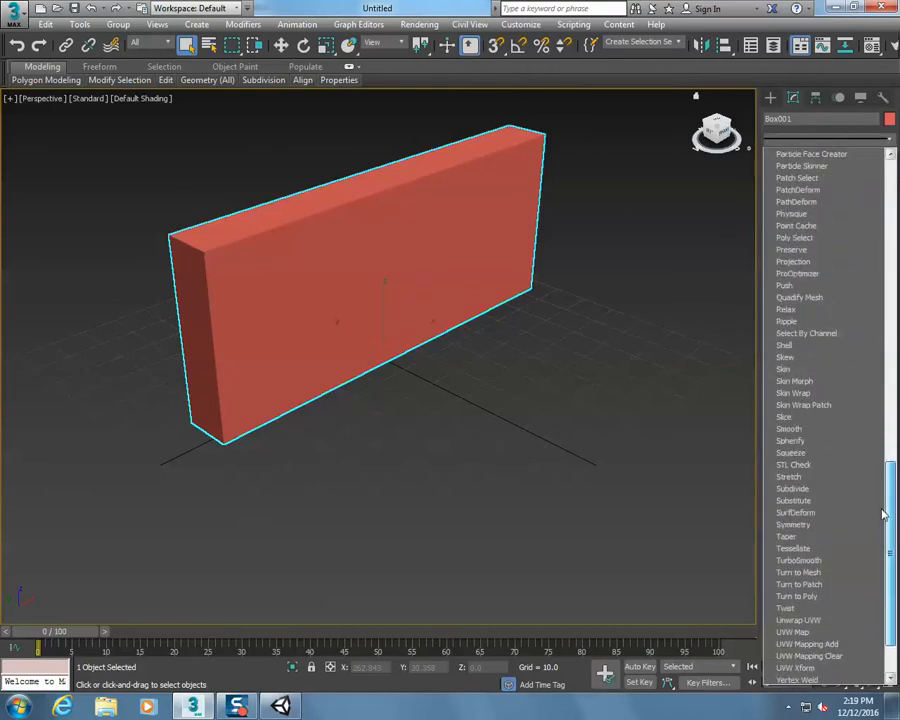
{"action": "left_click", "coordinate": [846, 625]}
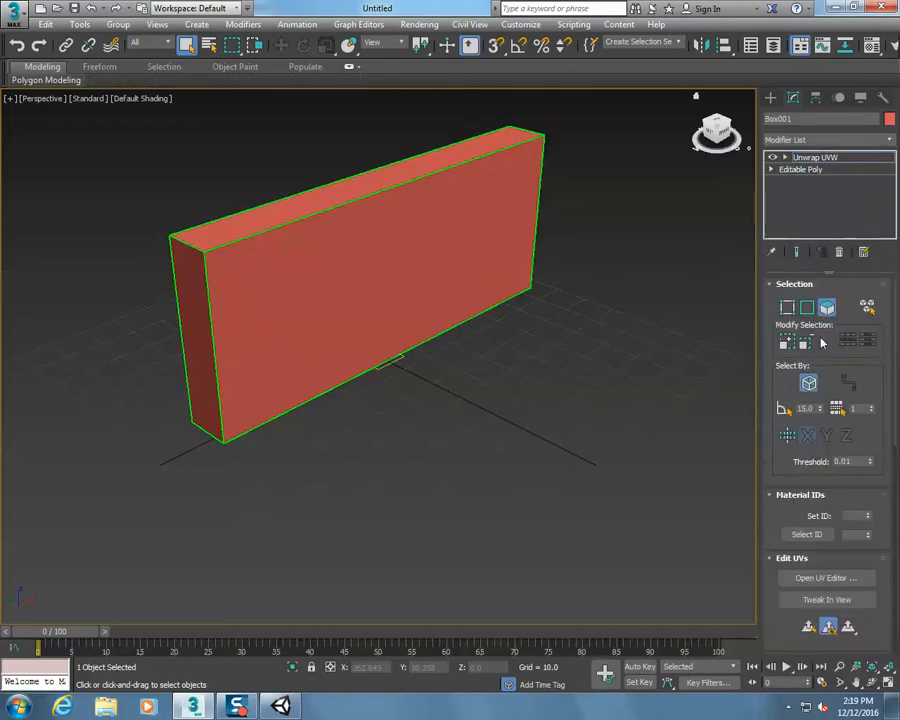
Select all faces of the box and flatten their UVs in the UV editor with the default Flatten Mapping settings
{"action": "key", "text": "ctrl+a"}
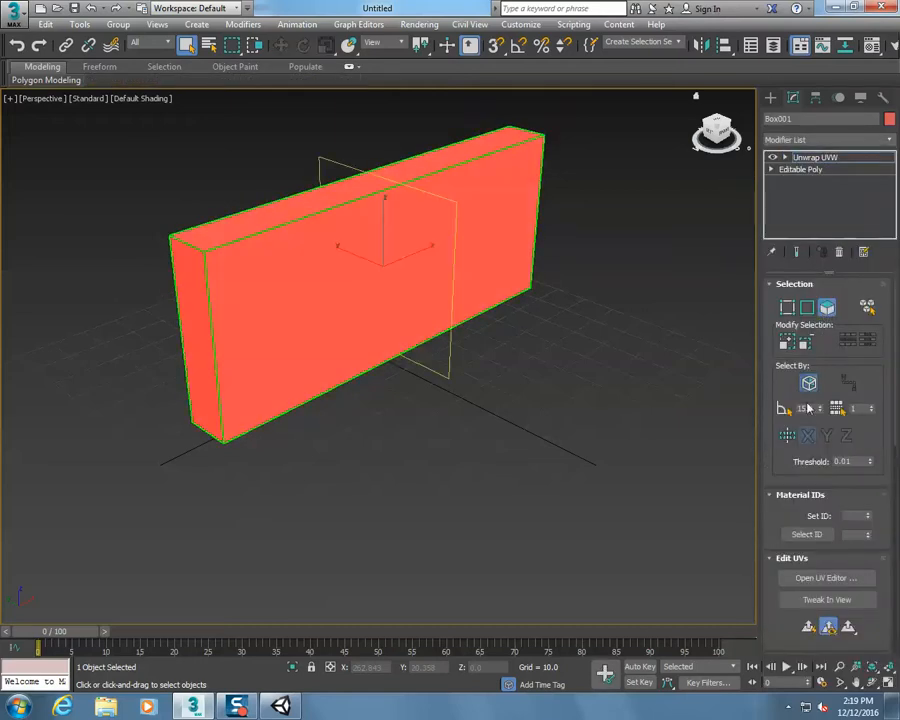
{"action": "left_click", "coordinate": [850, 580]}
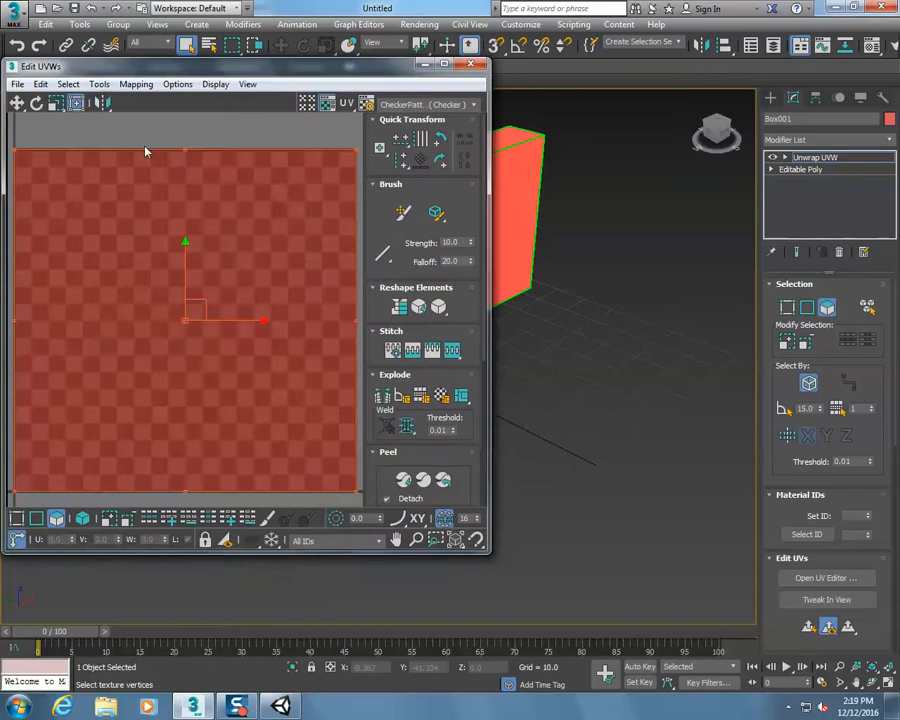
{"action": "left_click", "coordinate": [136, 84]}
{"action": "left_click", "coordinate": [110, 98]}
{"action": "left_click", "coordinate": [192, 96]}
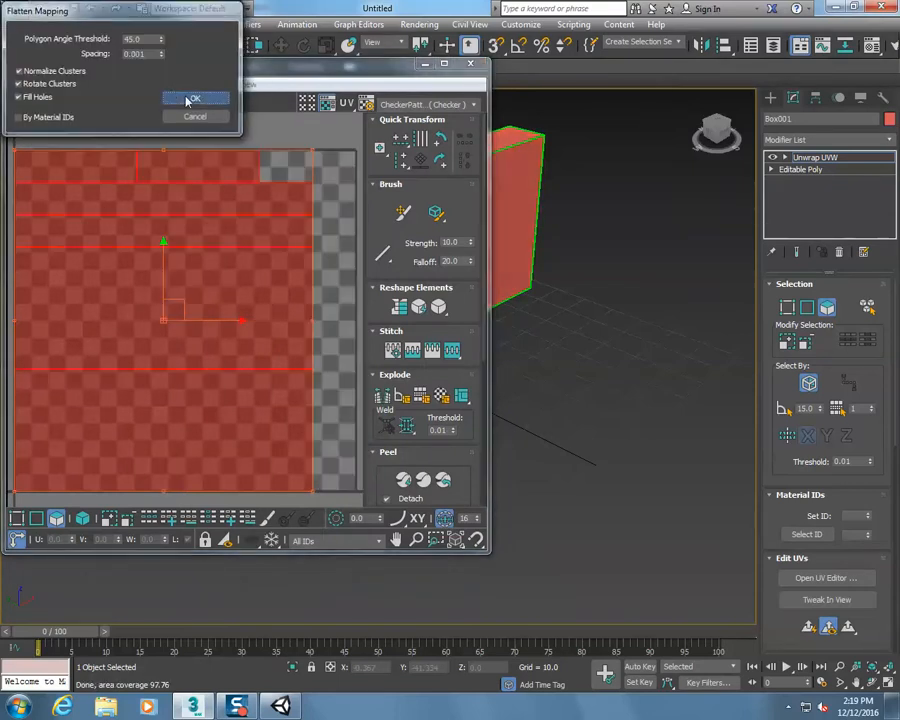
Render the box's UVW template at 1024 × 1024 with the fill mode set to Solid
{"action": "left_click", "coordinate": [40, 84]}
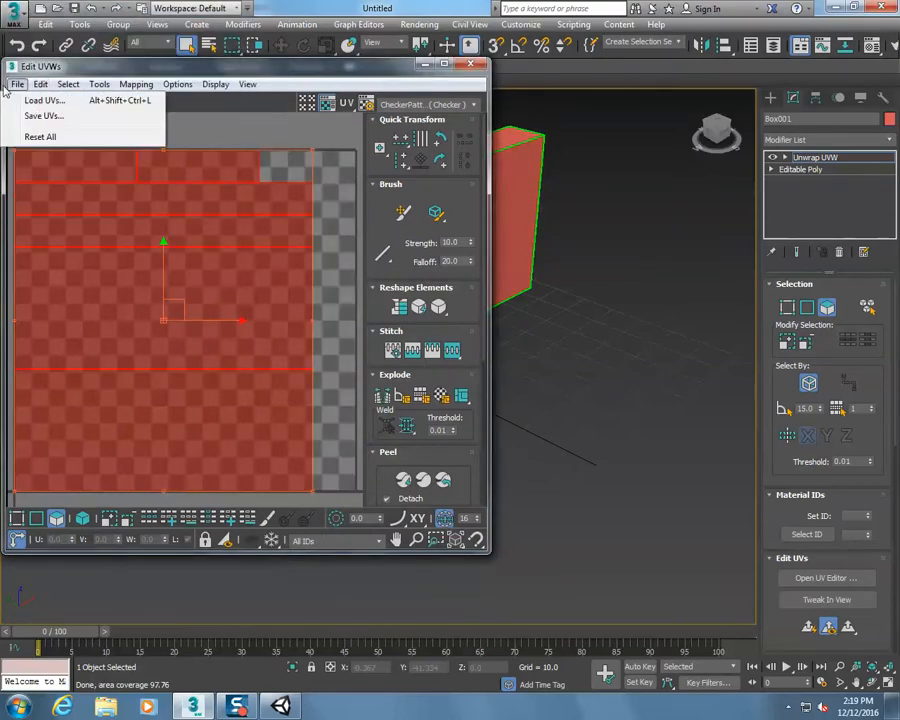
{"action": "mouse_move", "coordinate": [99, 84]}
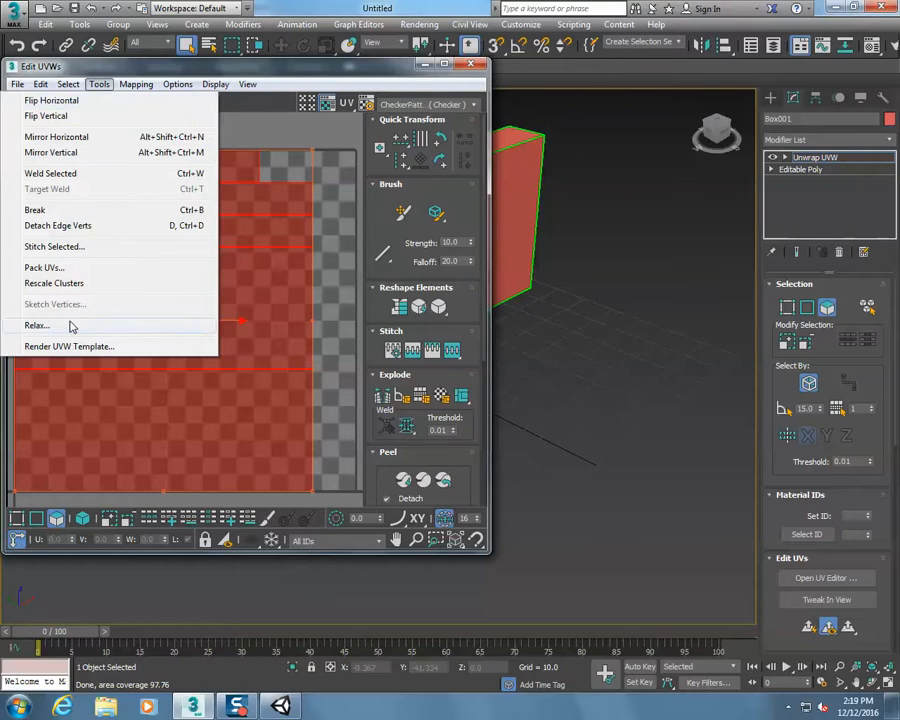
{"action": "left_click", "coordinate": [97, 347]}
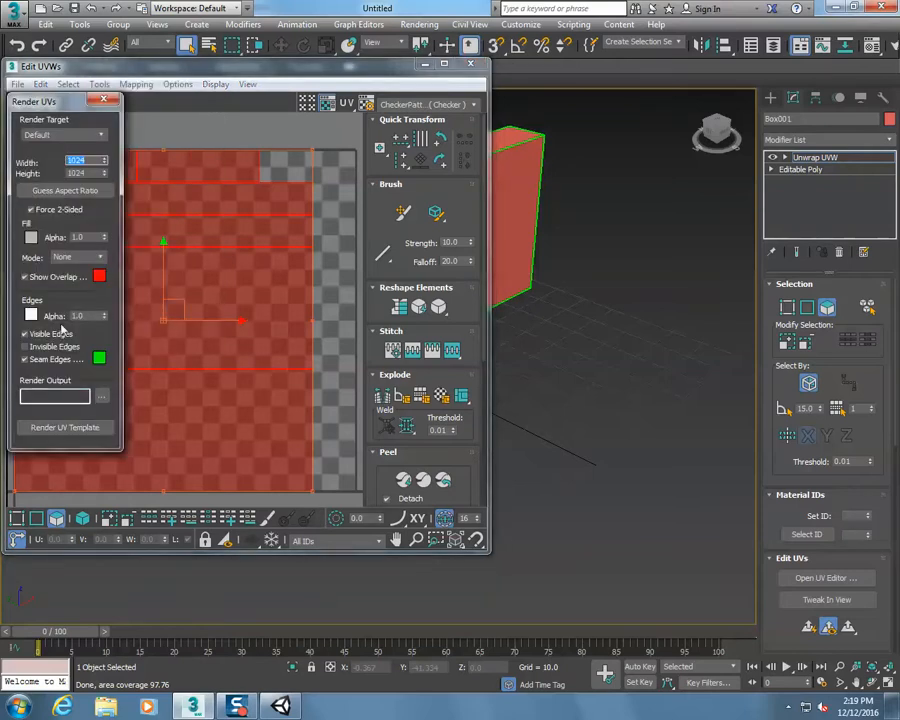
{"action": "left_click", "coordinate": [80, 257]}
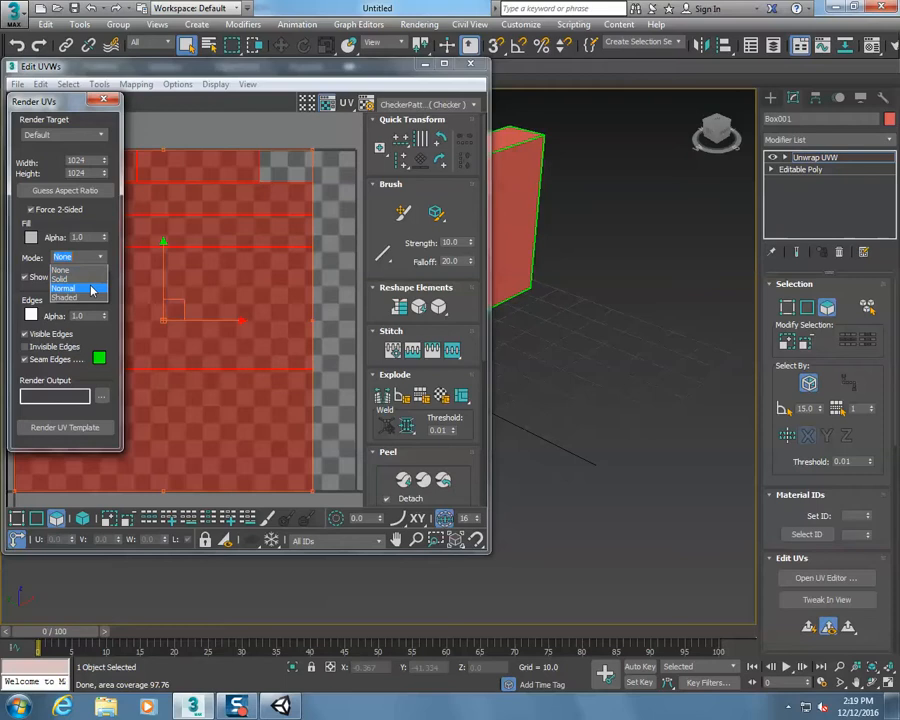
{"action": "left_click", "coordinate": [91, 282]}
{"action": "left_click", "coordinate": [101, 260]}
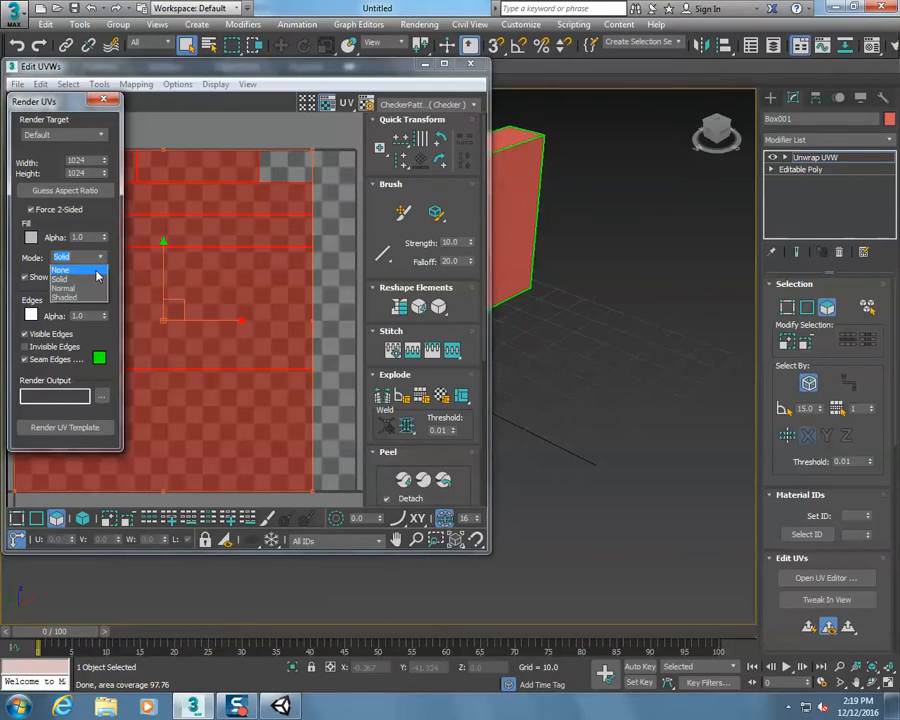
{"action": "left_click", "coordinate": [80, 281]}
{"action": "left_click", "coordinate": [63, 427]}
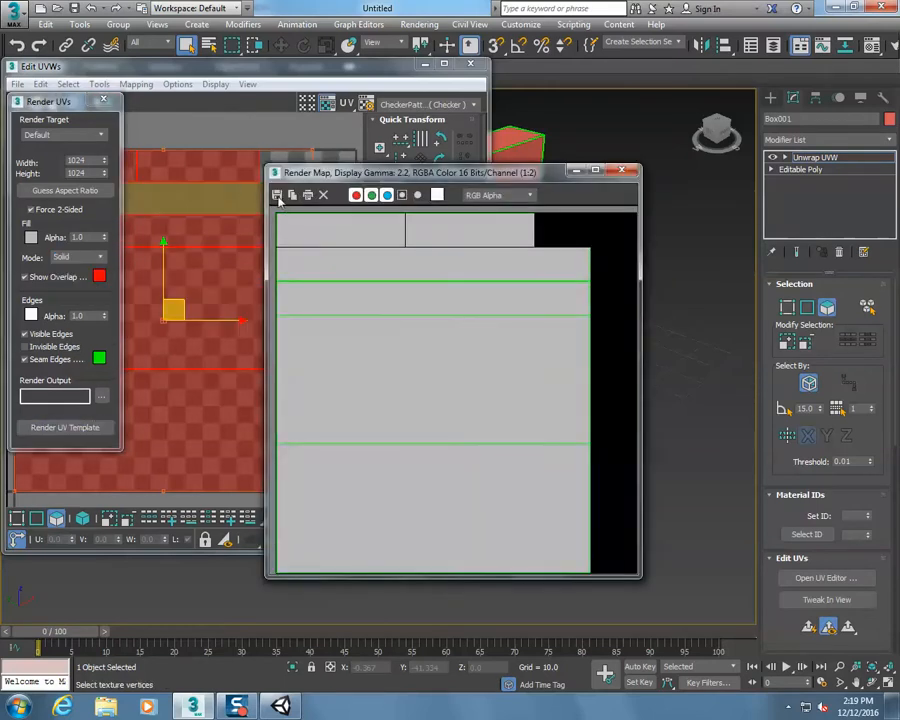
Save the rendered UV template as a JPEG named box on the U: drive with default quality, and close the render and UV editing windows
{"action": "left_click", "coordinate": [277, 194]}
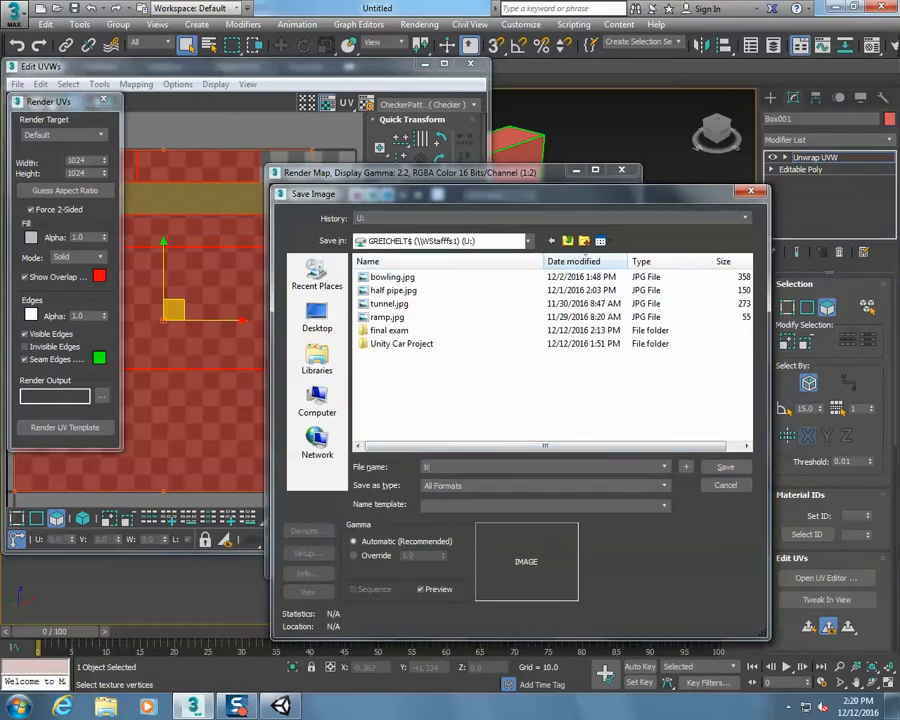
{"action": "left_click", "coordinate": [460, 485]}
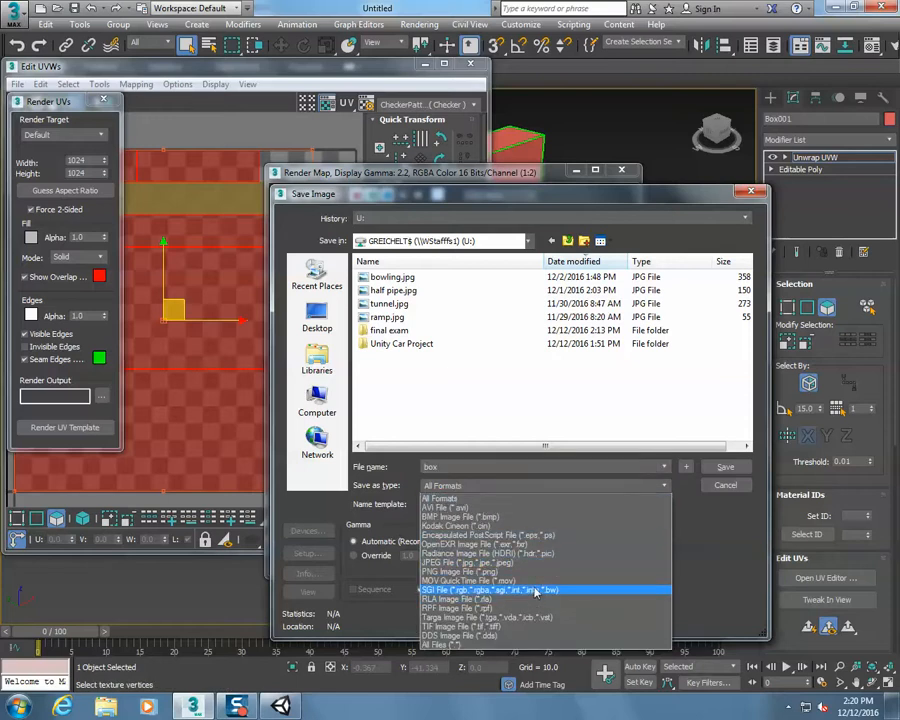
{"action": "left_click", "coordinate": [531, 562]}
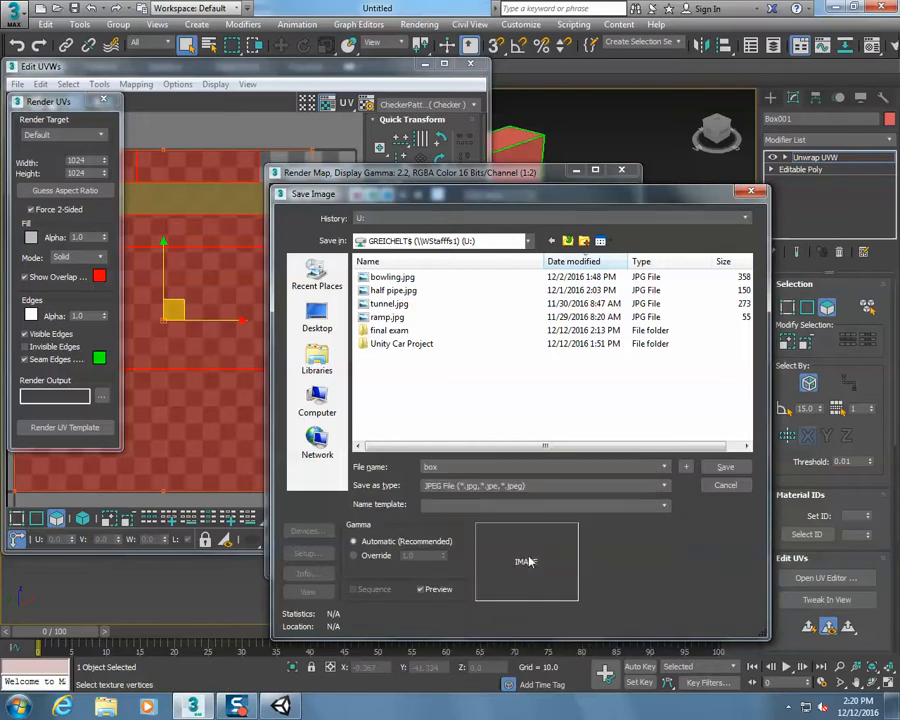
{"action": "left_click", "coordinate": [720, 467]}
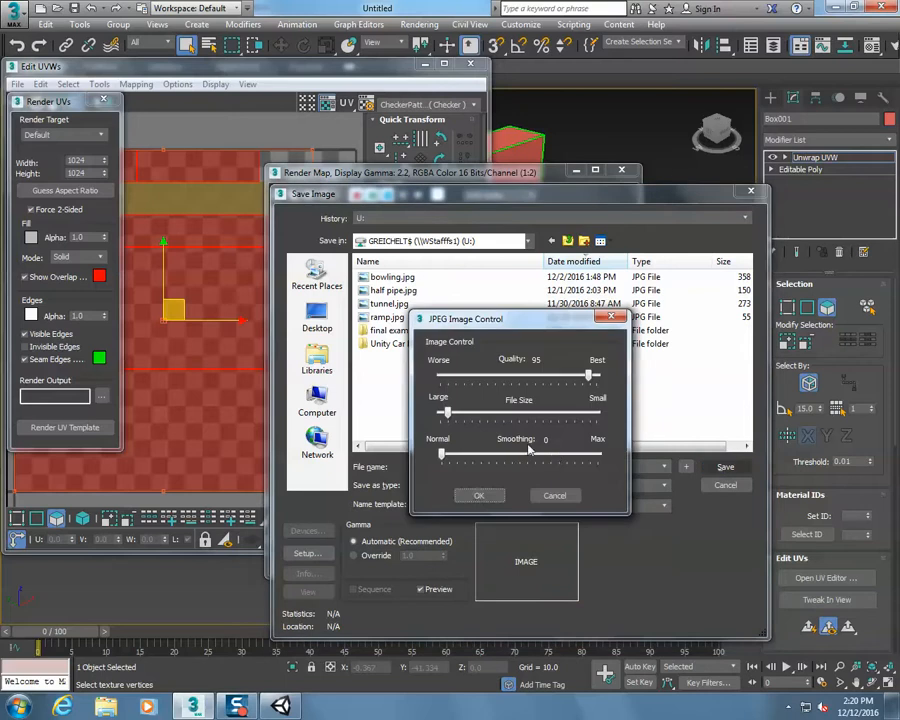
{"action": "left_click", "coordinate": [466, 490]}
{"action": "left_click", "coordinate": [621, 170]}
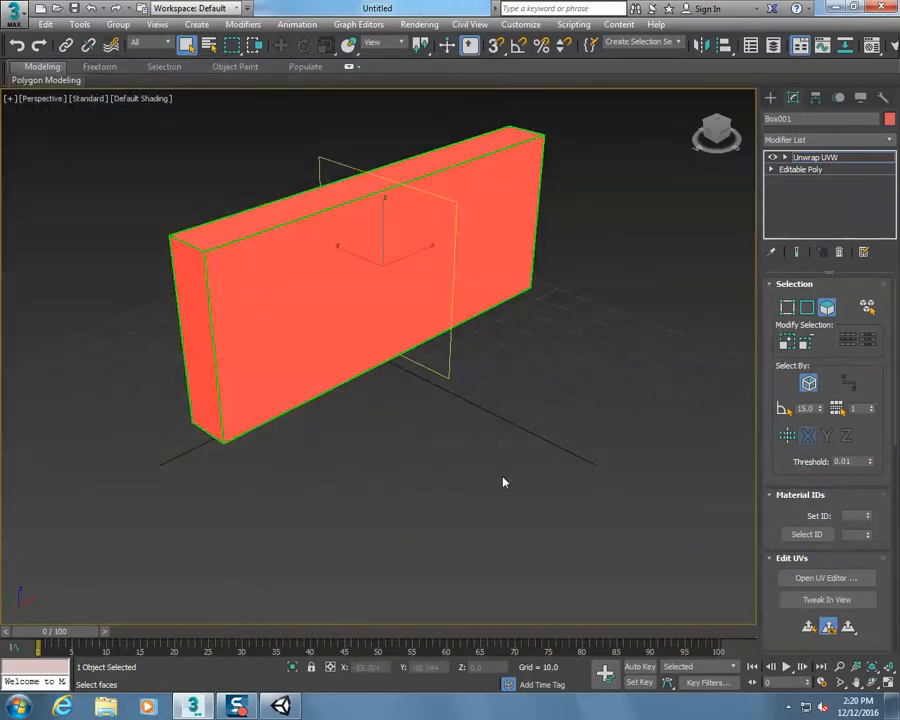
Clear the face selection and load box.jpg from the U: drive as the Diffuse bitmap of the first material in the Material Editor
{"action": "left_click", "coordinate": [548, 418]}
{"action": "key", "text": "m"}
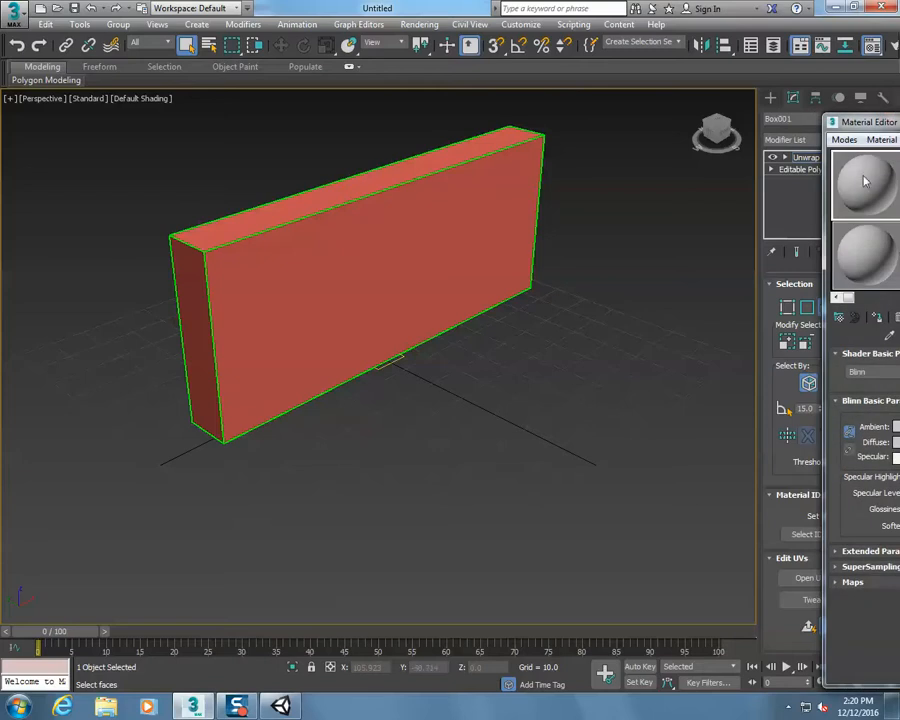
{"action": "left_click_drag", "start_coordinate": [860, 122], "coordinate": [484, 105]}
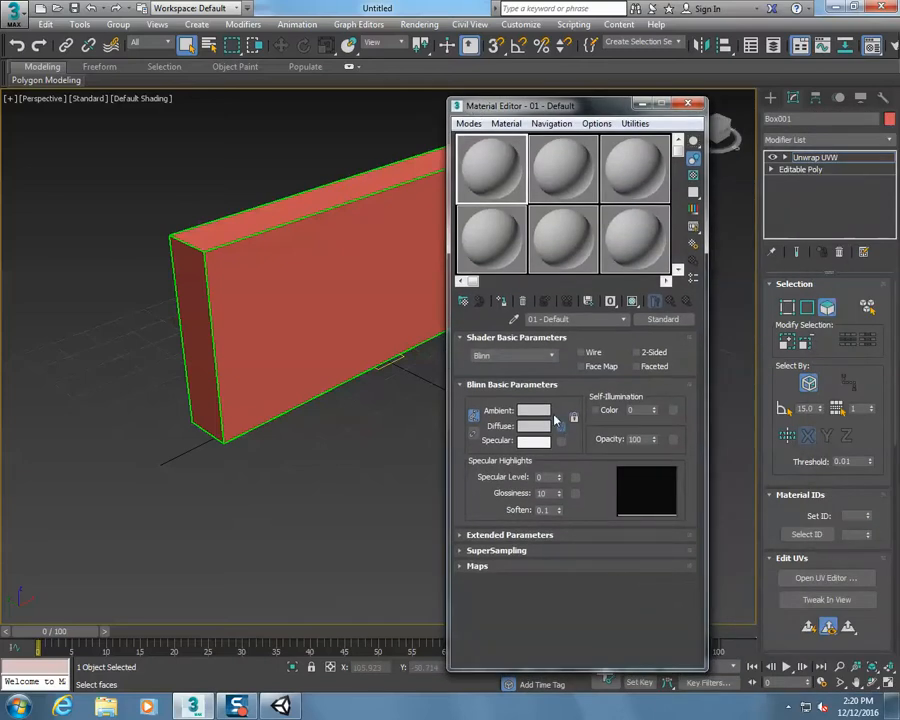
{"action": "left_click", "coordinate": [563, 430]}
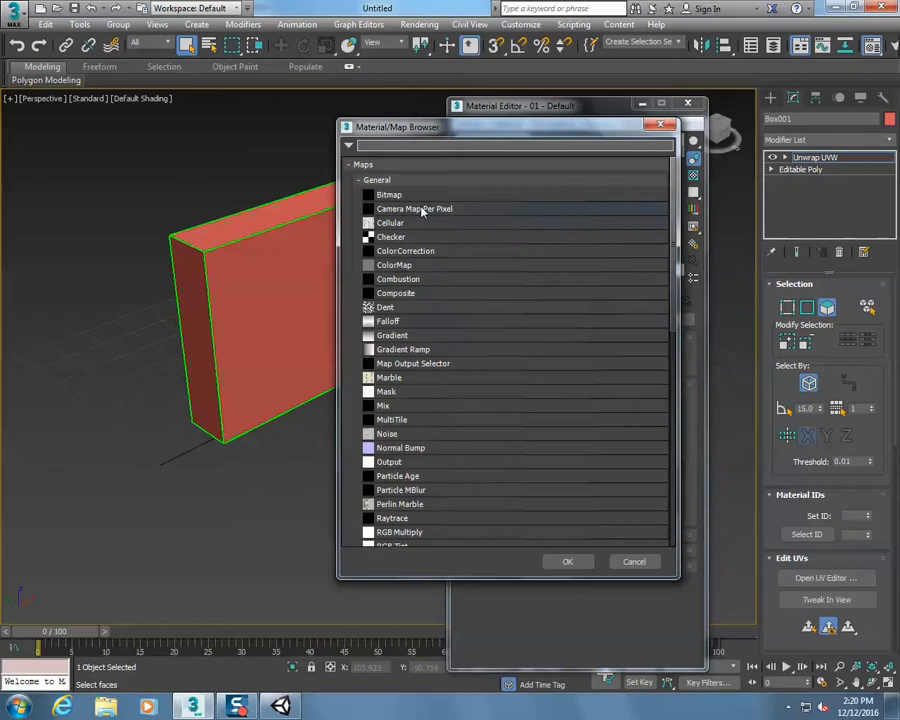
{"action": "double_click", "coordinate": [390, 194]}
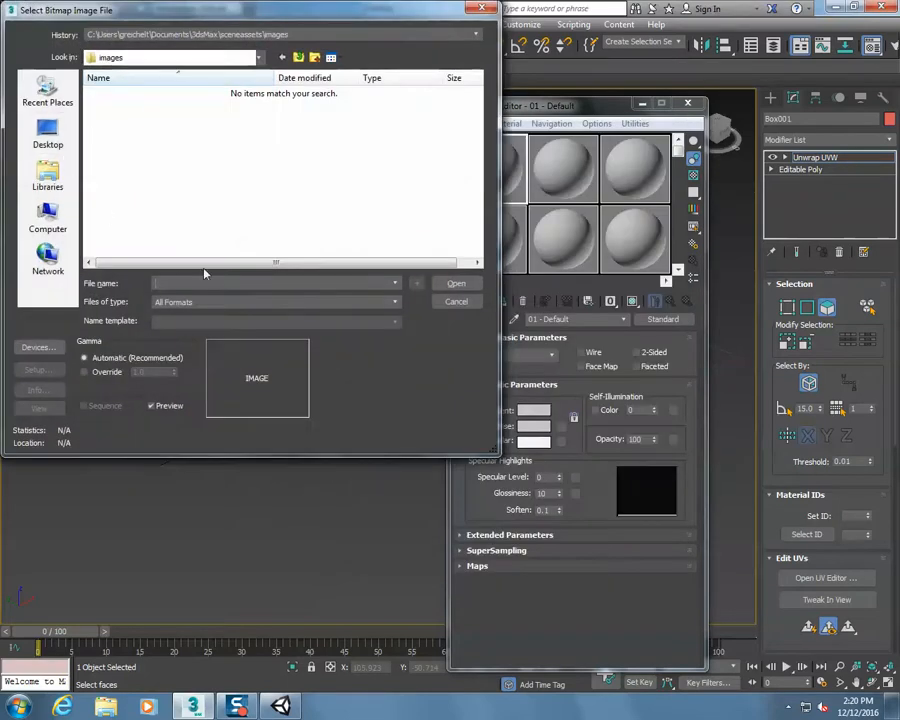
{"action": "left_click", "coordinate": [195, 58]}
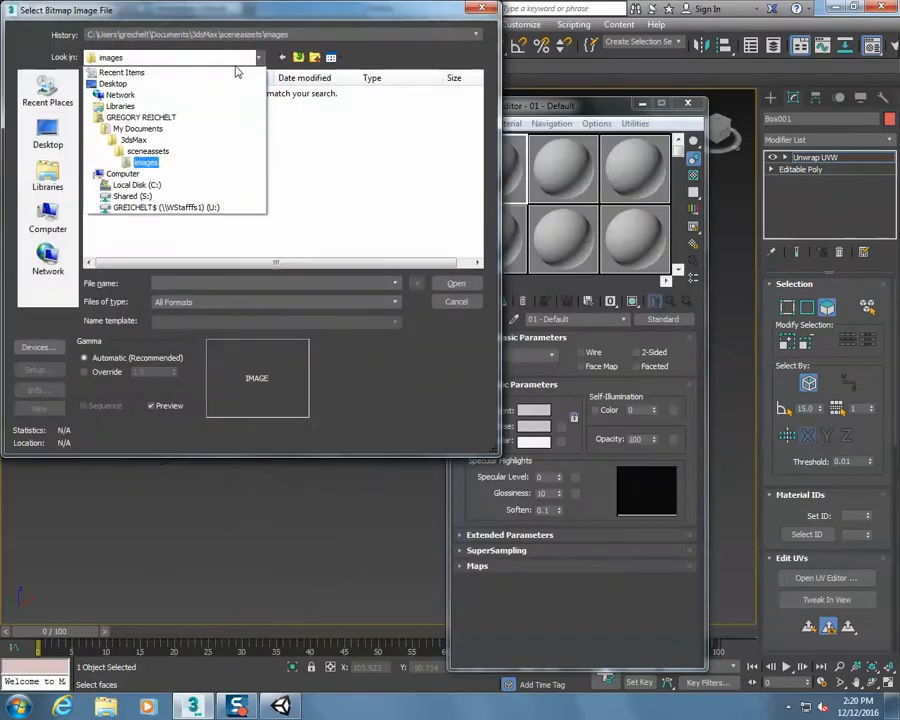
{"action": "left_click", "coordinate": [175, 207]}
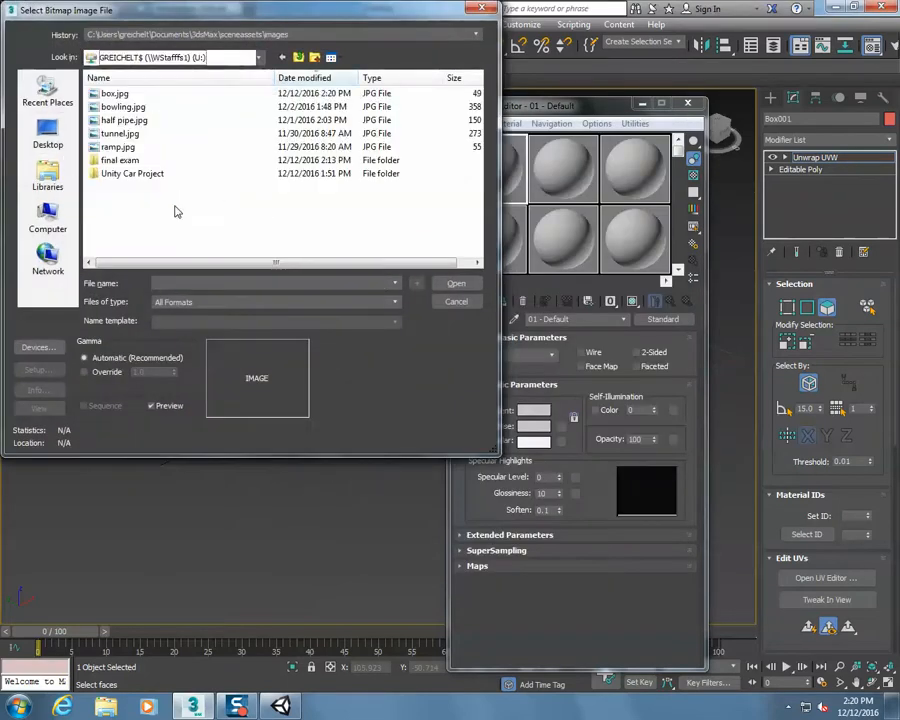
{"action": "left_click", "coordinate": [114, 93]}
{"action": "left_click", "coordinate": [456, 283]}
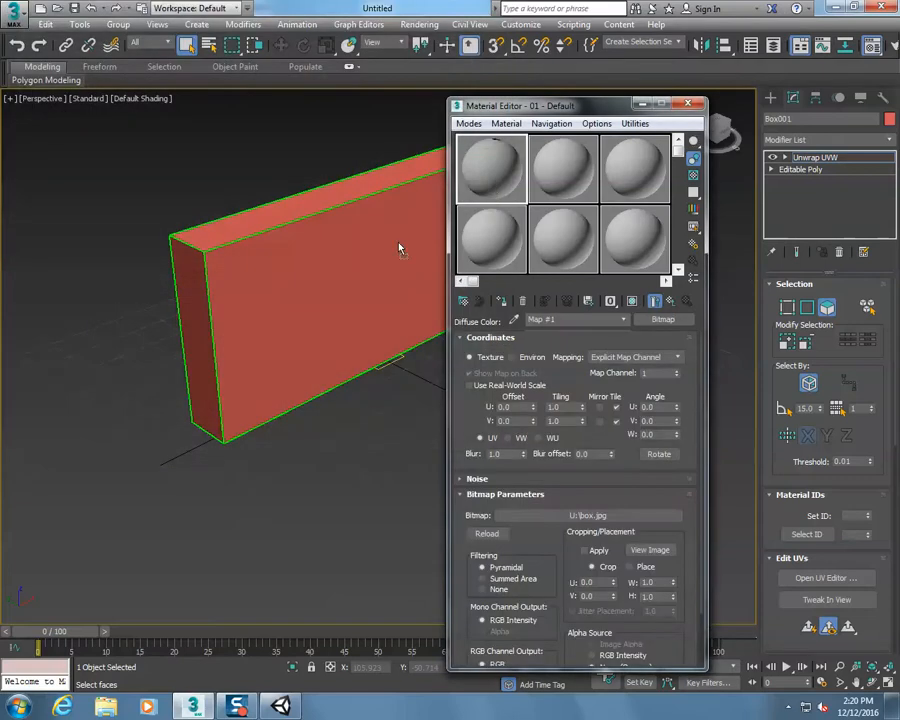
Assign the box.jpg material to the box, show it shaded in the viewport and close the Material Editor
{"action": "left_click_drag", "start_coordinate": [398, 248], "coordinate": [394, 256]}
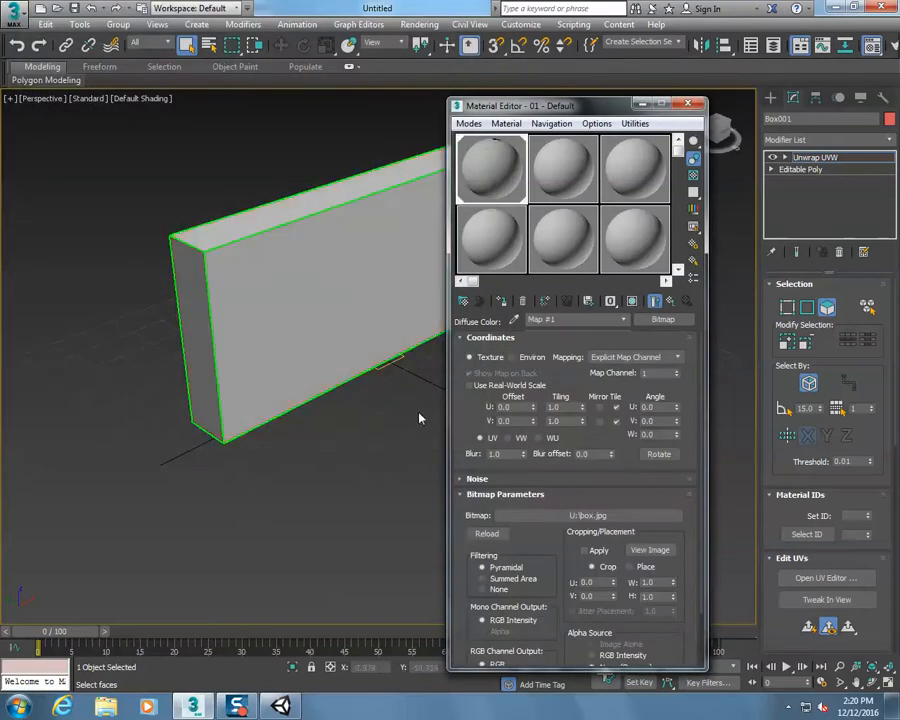
{"action": "left_click", "coordinate": [632, 300]}
{"action": "left_click", "coordinate": [686, 104]}
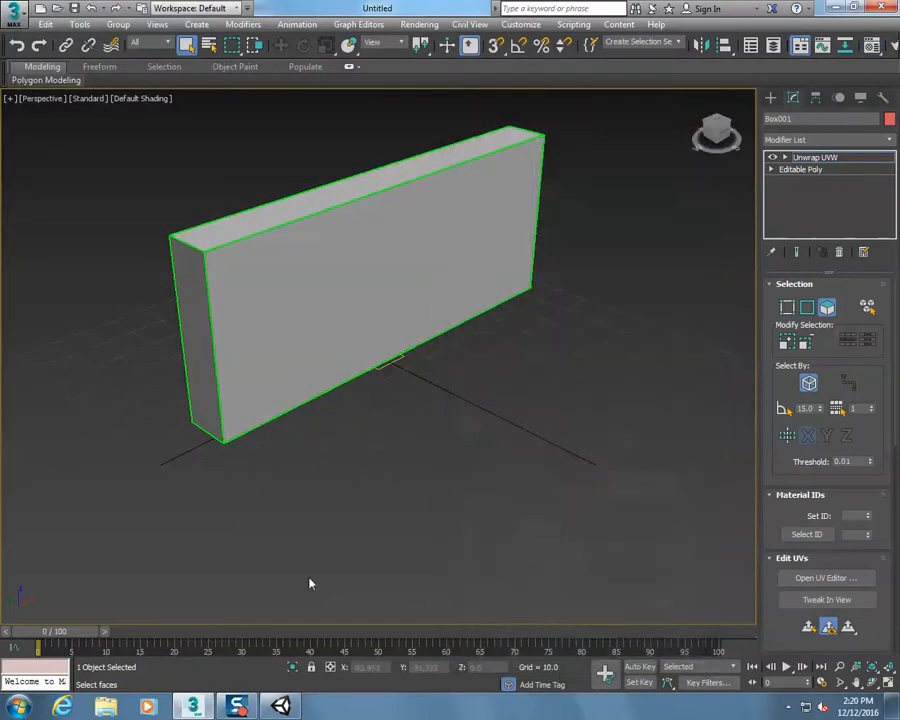
Launch Photoshop in the background and open Google Chrome
{"action": "key", "text": "super"}
{"action": "type", "text": "photo"}
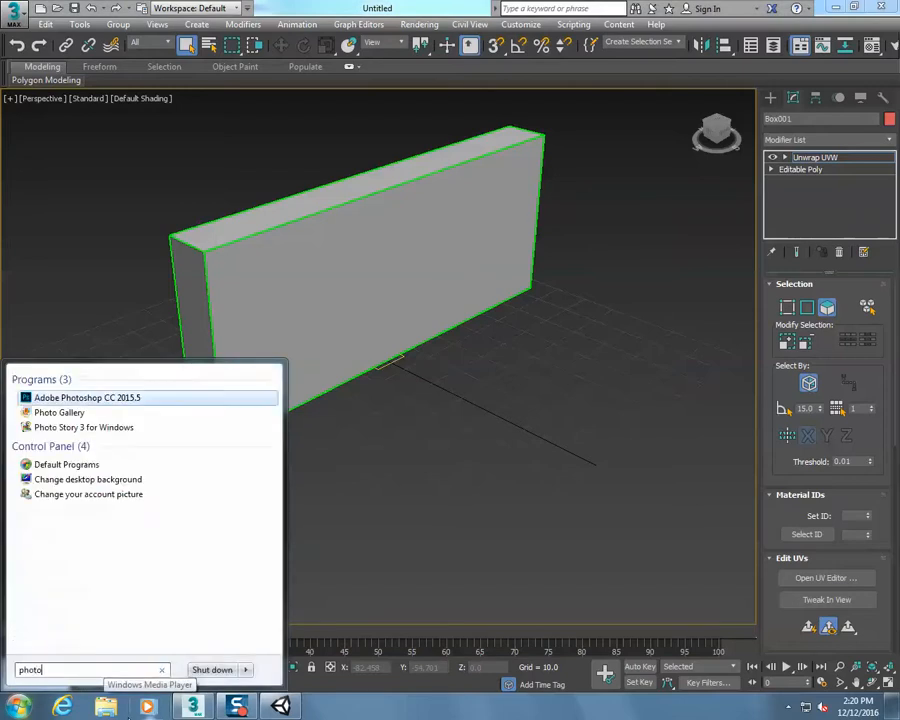
{"action": "key", "text": "Escape"}
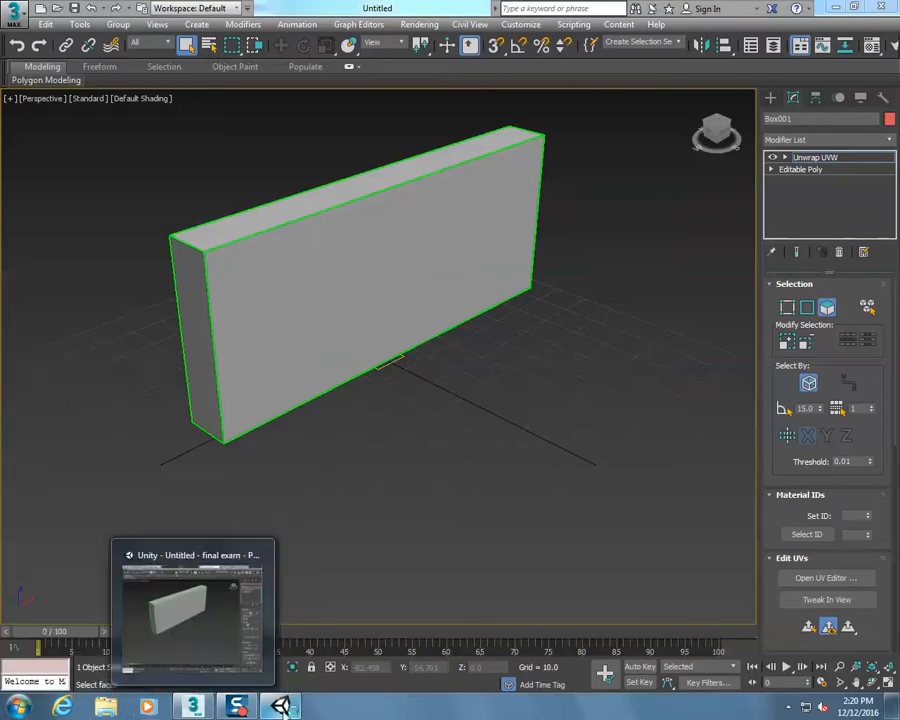
{"action": "key", "text": "super"}
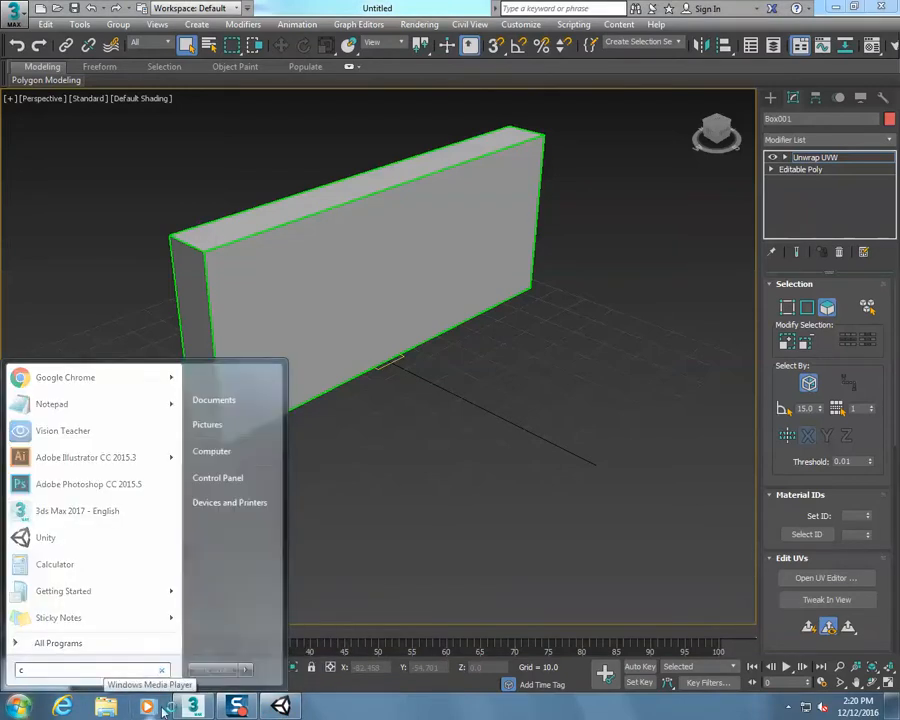
{"action": "type", "text": "chrome"}
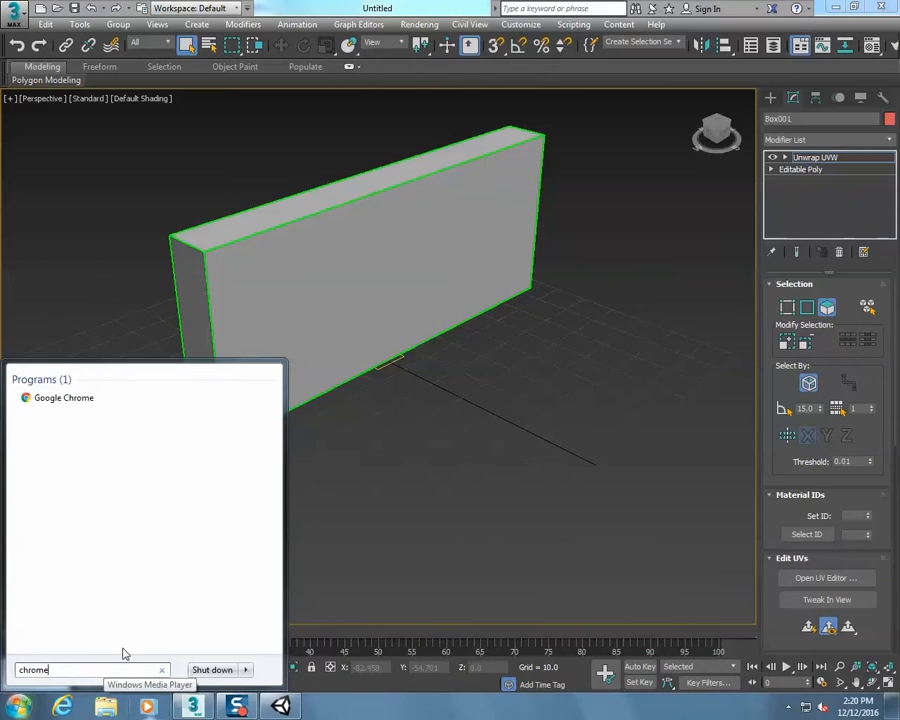
{"action": "left_click", "coordinate": [84, 397]}
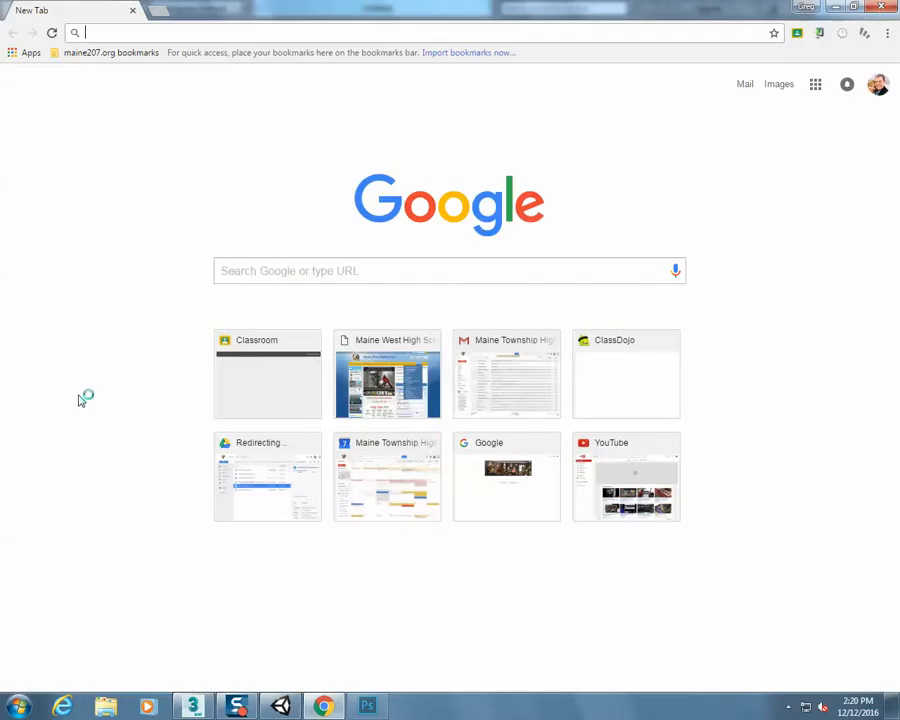
Search Google for "wood texture" and show the image results
{"action": "type", "text": "me"}
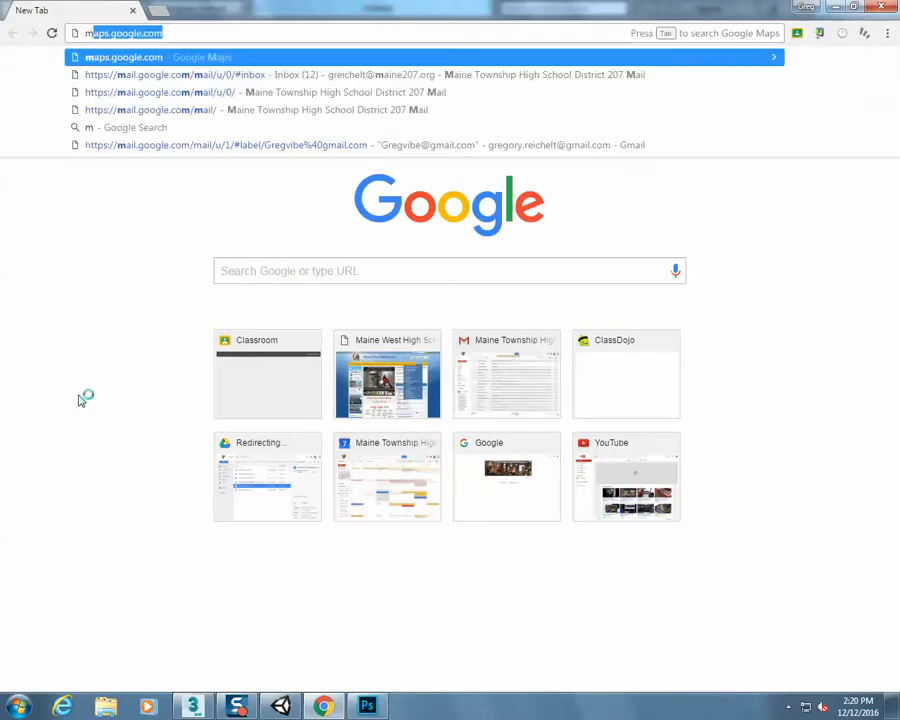
{"action": "key", "text": "BackSpace"}
{"action": "key", "text": "BackSpace"}
{"action": "type", "text": "wood"}
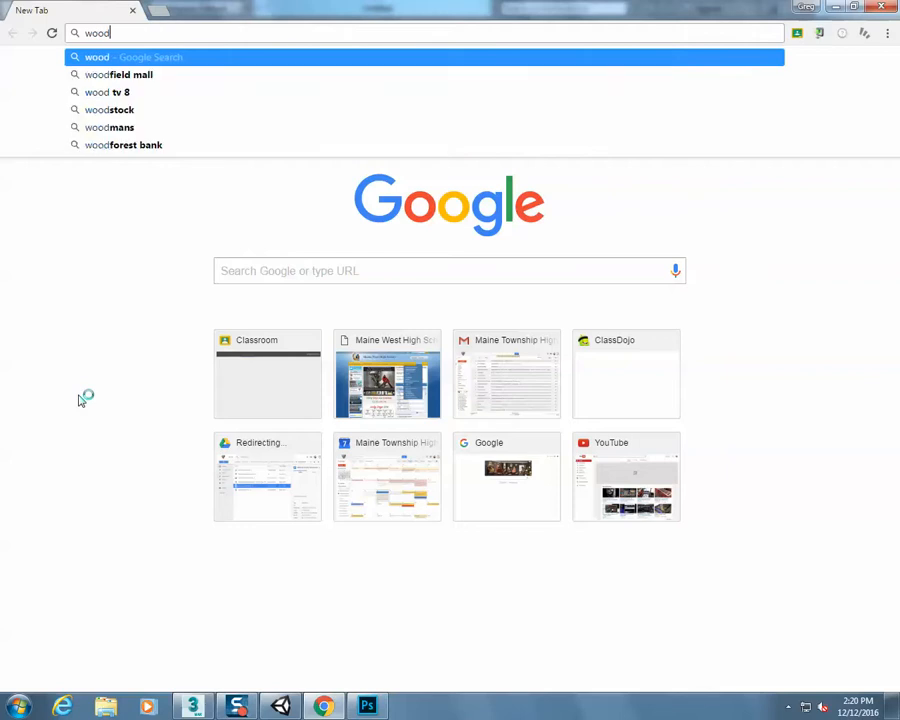
{"action": "key", "text": "Return"}
{"action": "left_click", "coordinate": [187, 82]}
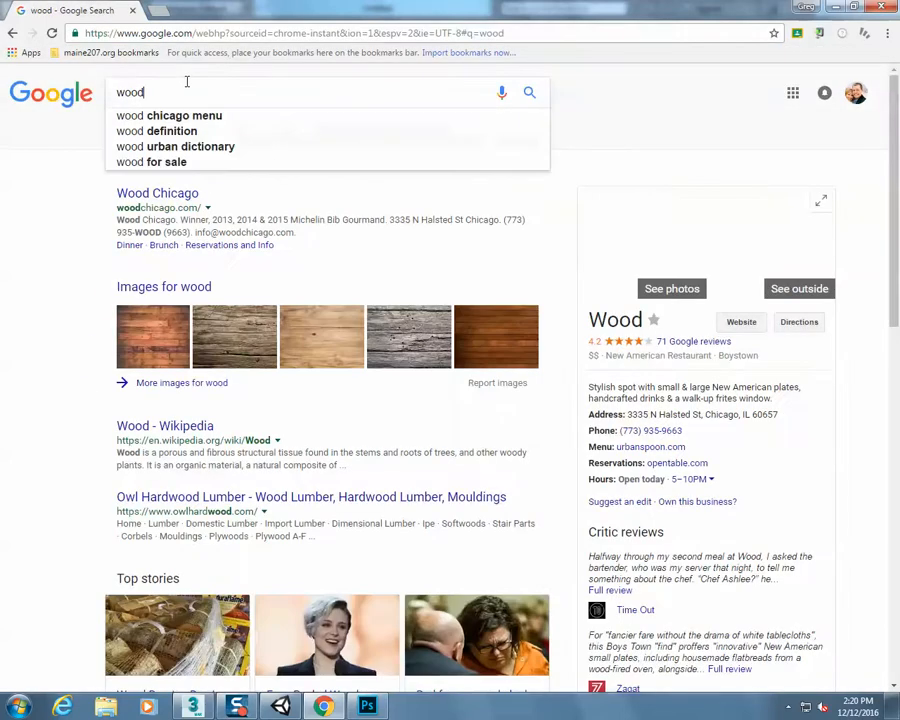
{"action": "type", "text": "texture"}
{"action": "key", "text": "Return"}
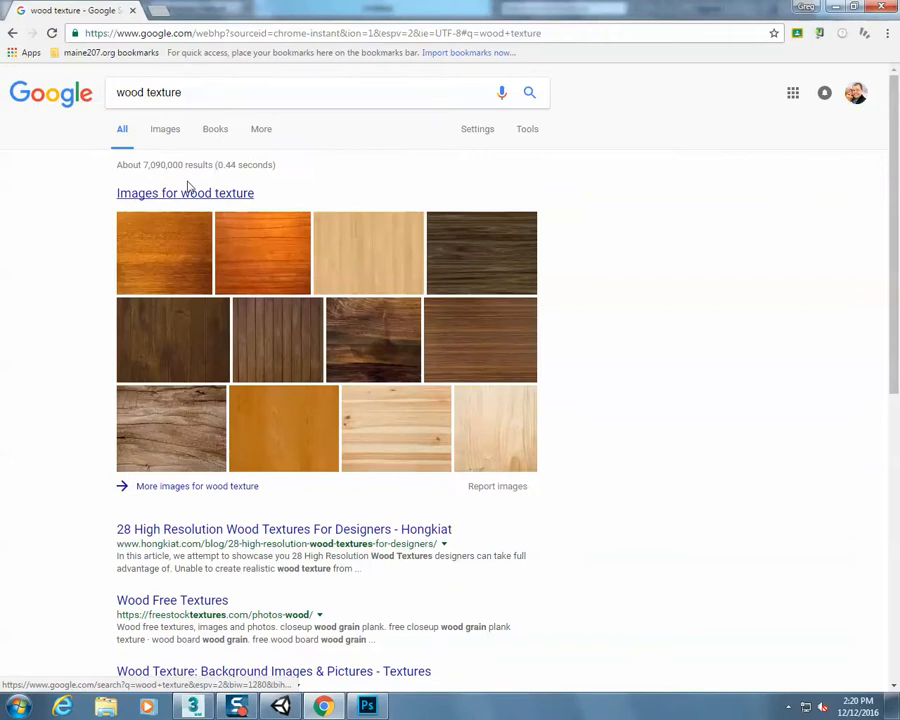
{"action": "left_click", "coordinate": [165, 134]}
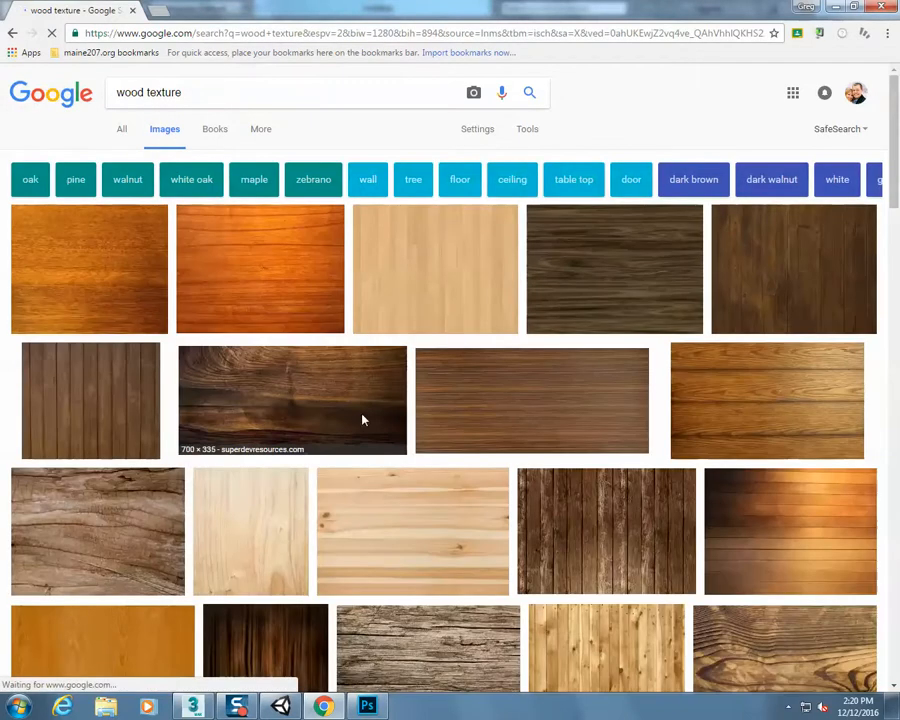
Browse the wood texture results and copy the enlarged 550 × 350 dark vertical plank image from designreflect.com
{"action": "scroll", "coordinate": [404, 399], "scroll_direction": "down", "scroll_amount": 2}
{"action": "scroll", "coordinate": [424, 401], "scroll_direction": "up", "scroll_amount": 1}
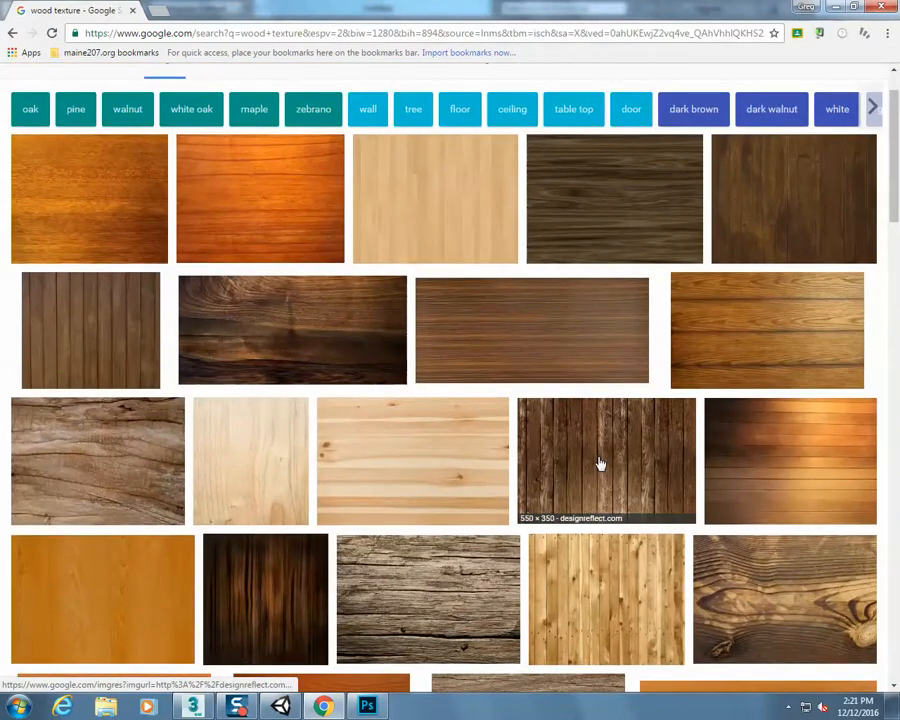
{"action": "scroll", "coordinate": [600, 463], "scroll_direction": "down", "scroll_amount": 8}
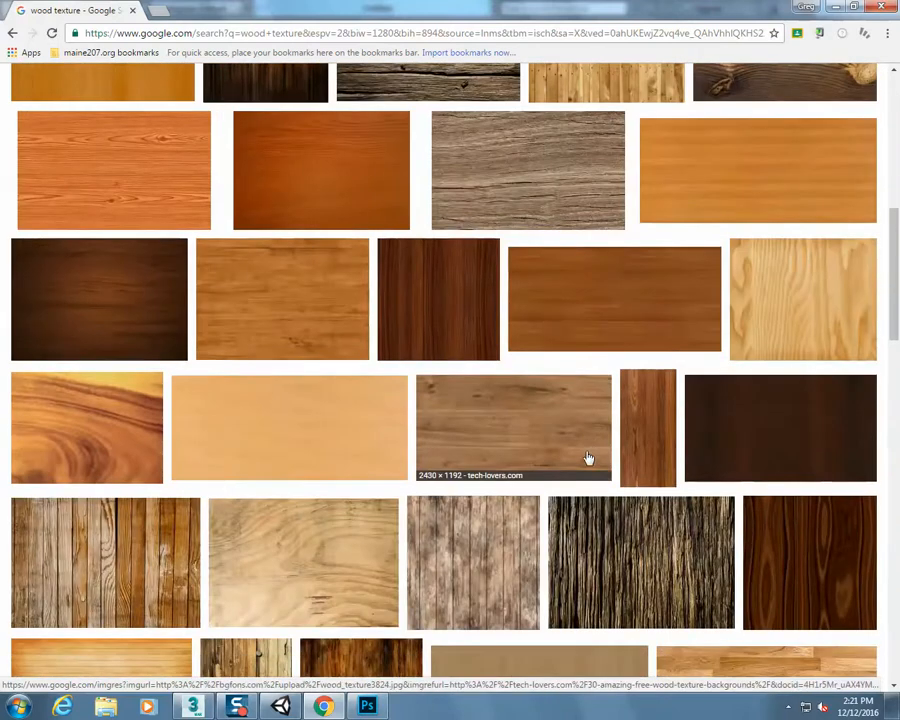
{"action": "scroll", "coordinate": [470, 530], "scroll_direction": "up", "scroll_amount": 4}
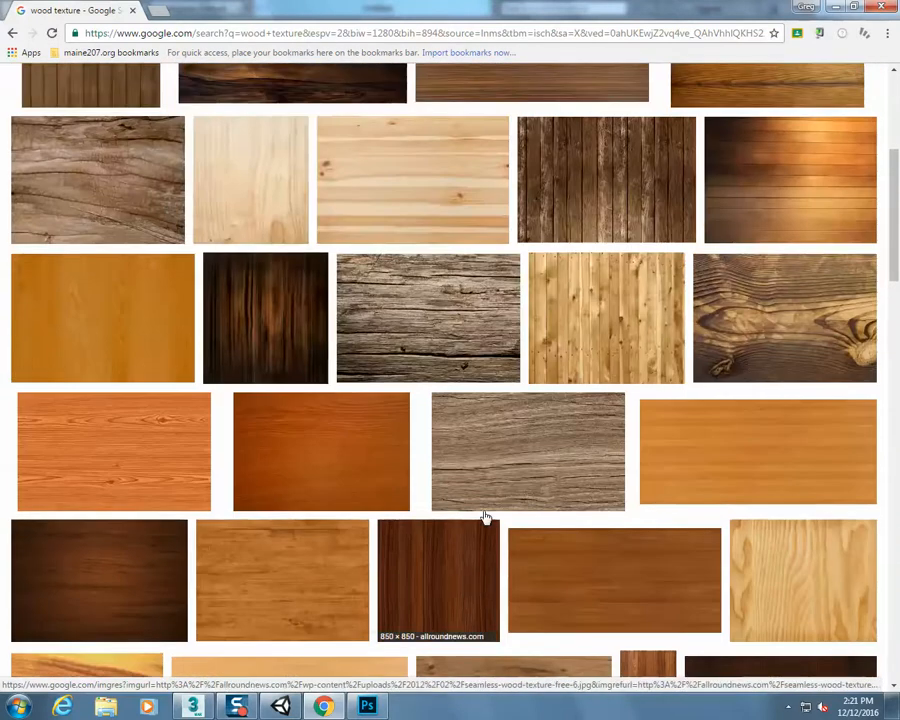
{"action": "left_click", "coordinate": [595, 205]}
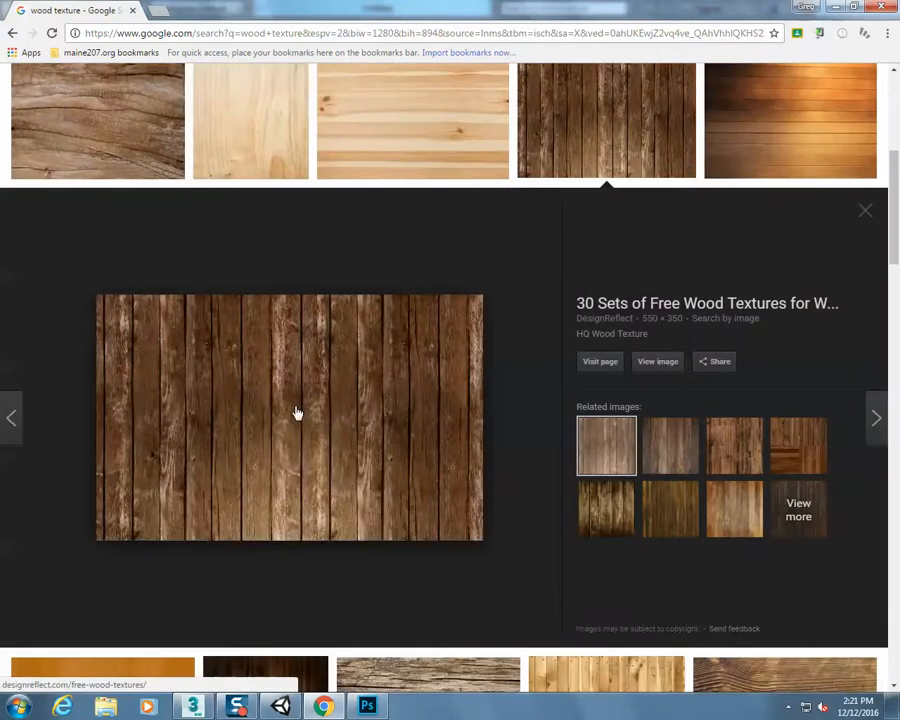
{"action": "right_click", "coordinate": [296, 411]}
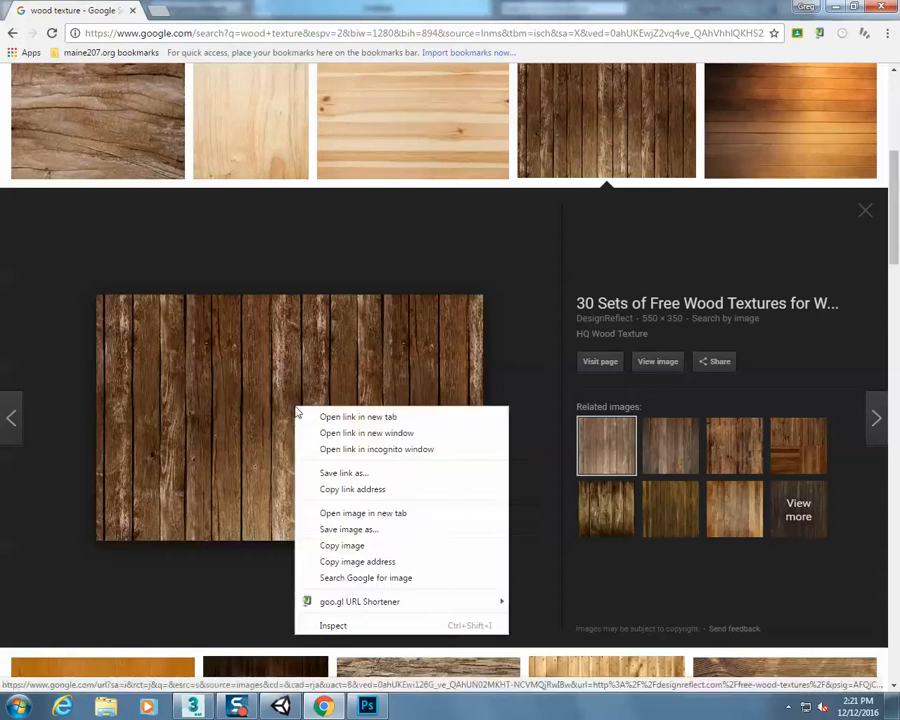
{"action": "left_click", "coordinate": [418, 556]}
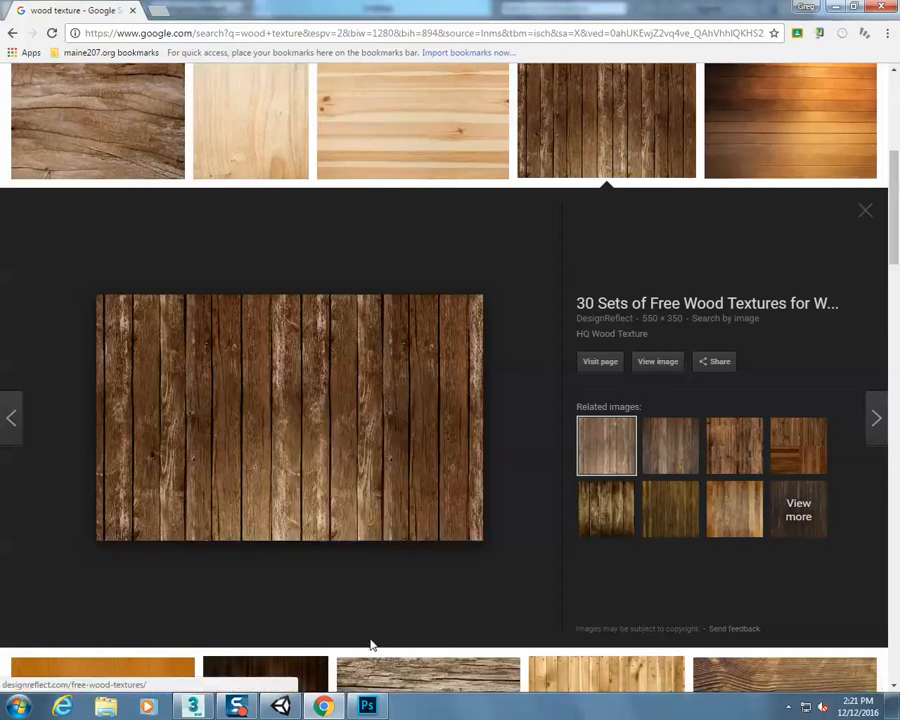
Switch to Photoshop and open the UV template box.jpg from the U: drive
{"action": "left_click", "coordinate": [367, 706]}
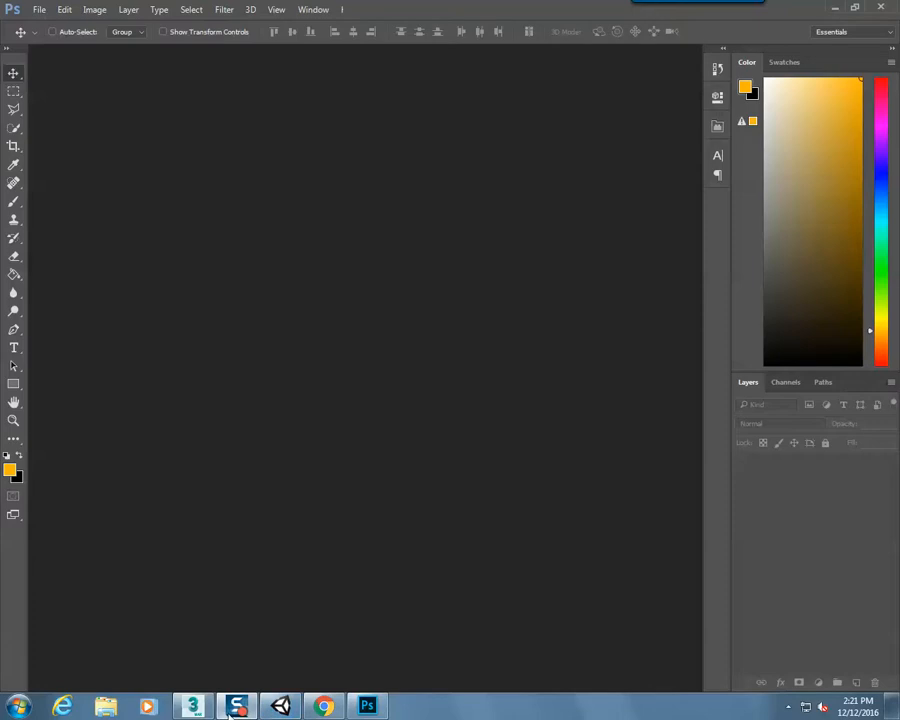
{"action": "left_click", "coordinate": [40, 9]}
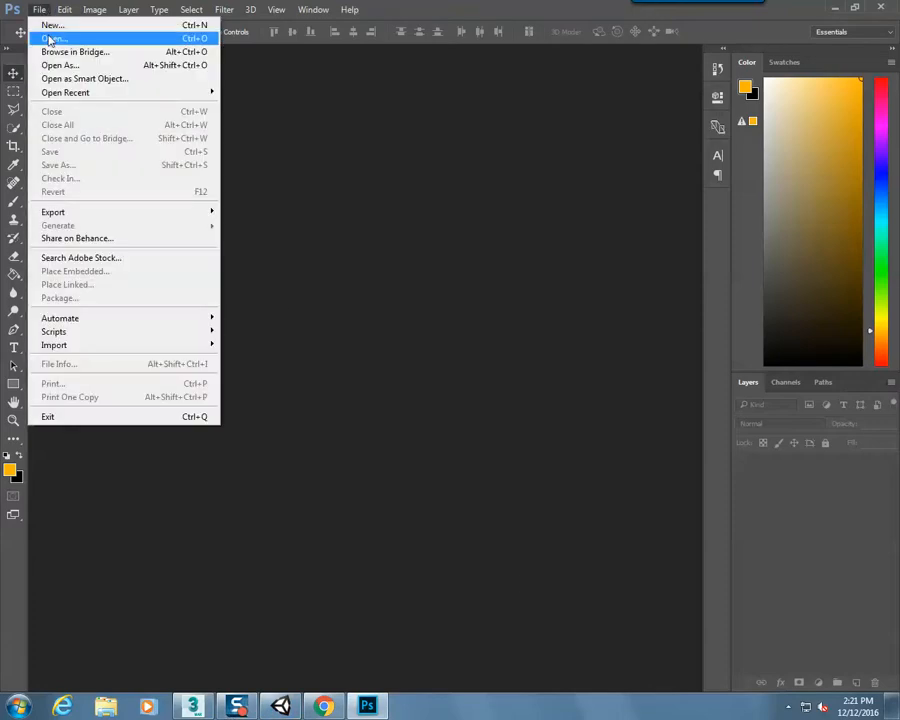
{"action": "left_click", "coordinate": [45, 37]}
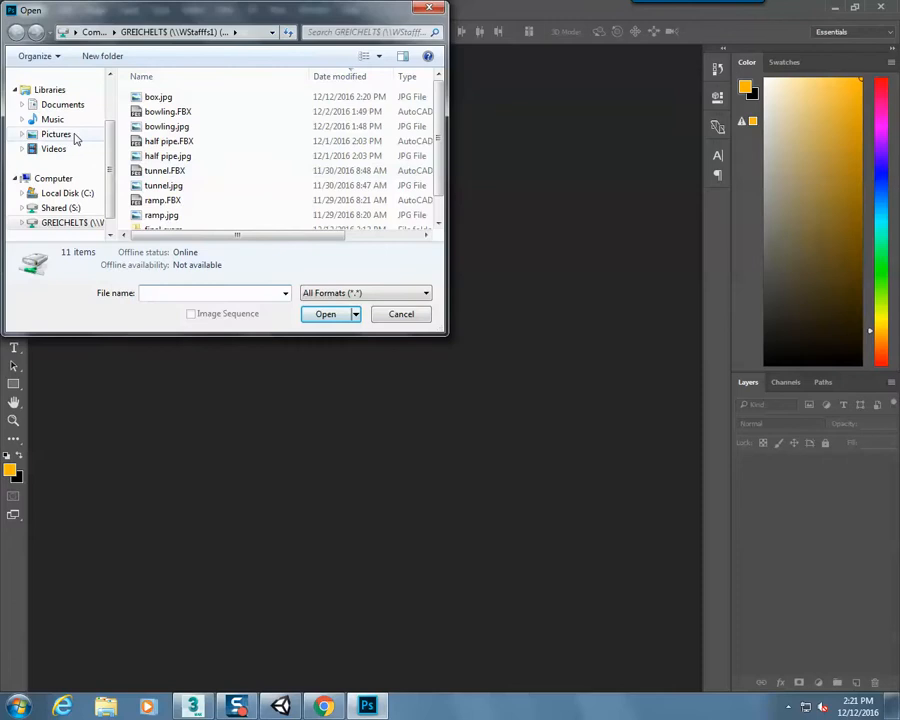
{"action": "scroll", "coordinate": [88, 225], "scroll_direction": "down", "scroll_amount": 1}
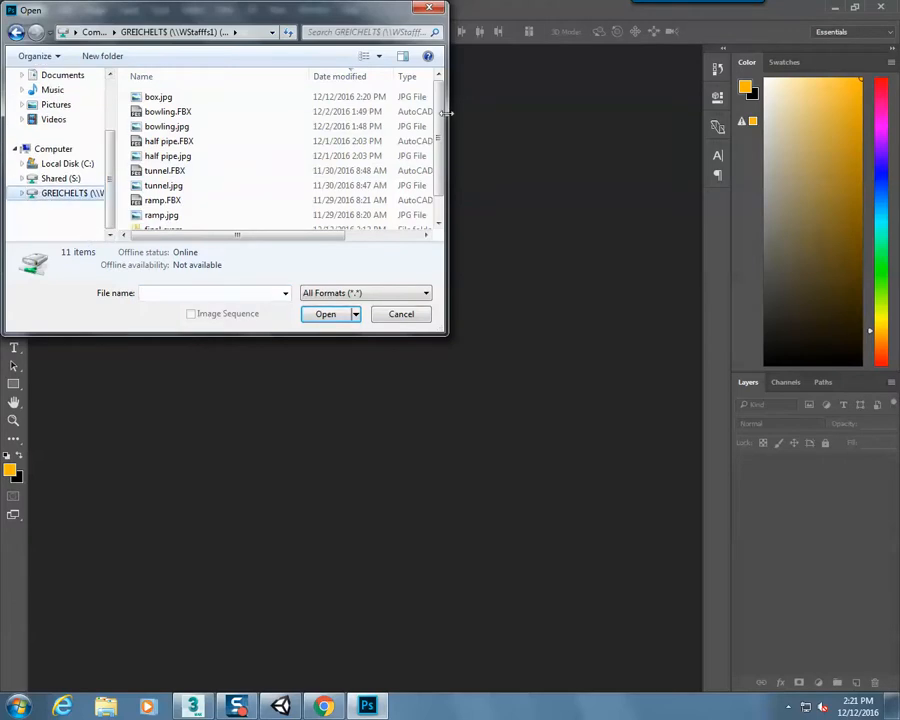
{"action": "scroll", "coordinate": [438, 143], "scroll_direction": "down", "scroll_amount": 1}
{"action": "left_click_drag", "start_coordinate": [438, 145], "coordinate": [438, 113]}
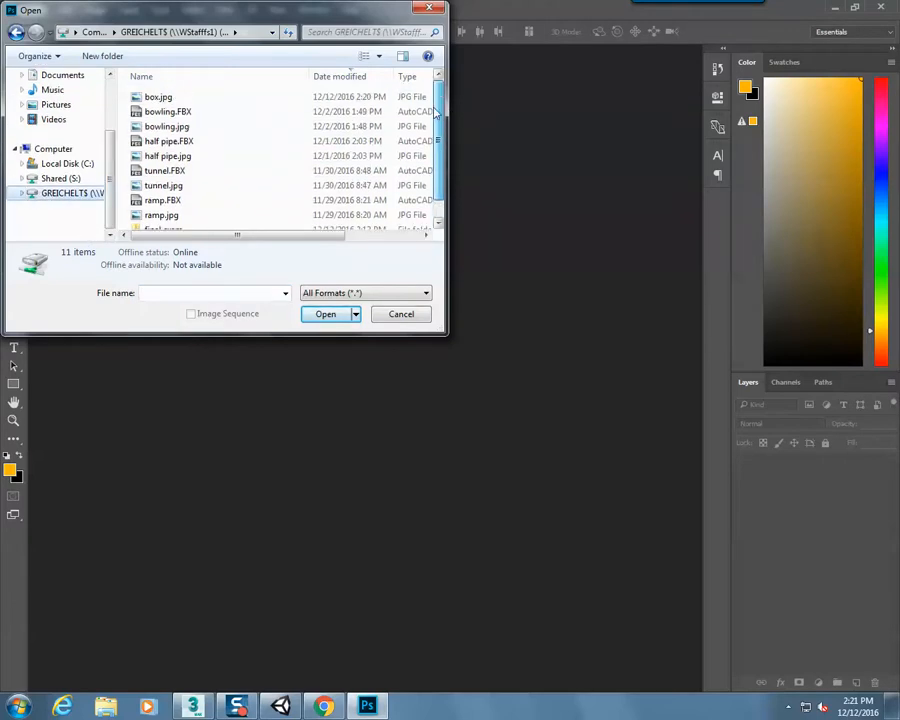
{"action": "double_click", "coordinate": [231, 99]}
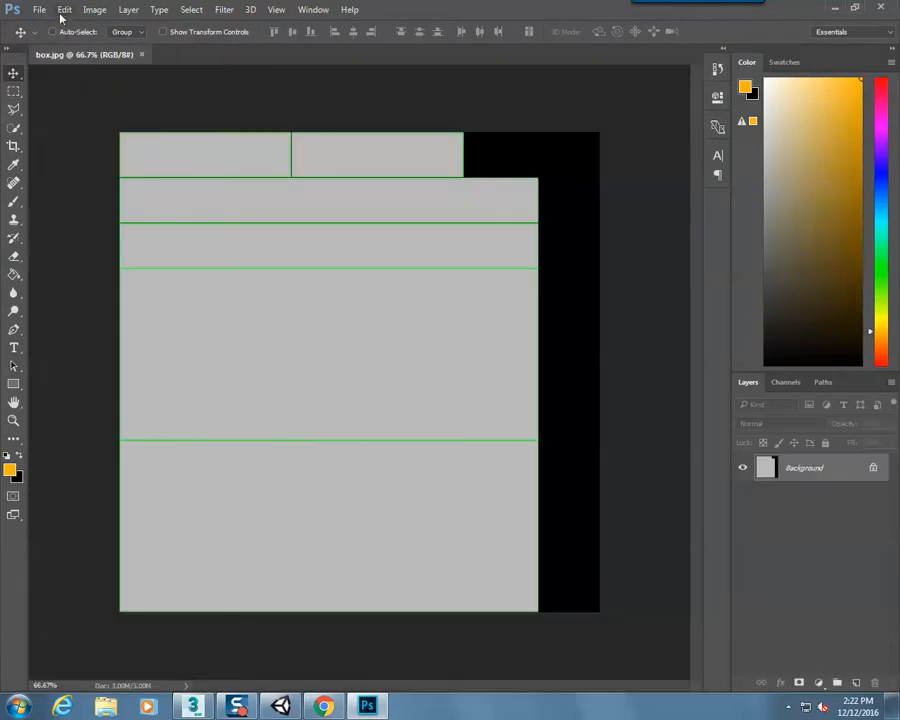
Paste the copied wood image onto the UV template as a new layer and rotate it 90 degrees so the planks run horizontally
{"action": "left_click", "coordinate": [64, 9]}
{"action": "left_click", "coordinate": [70, 132]}
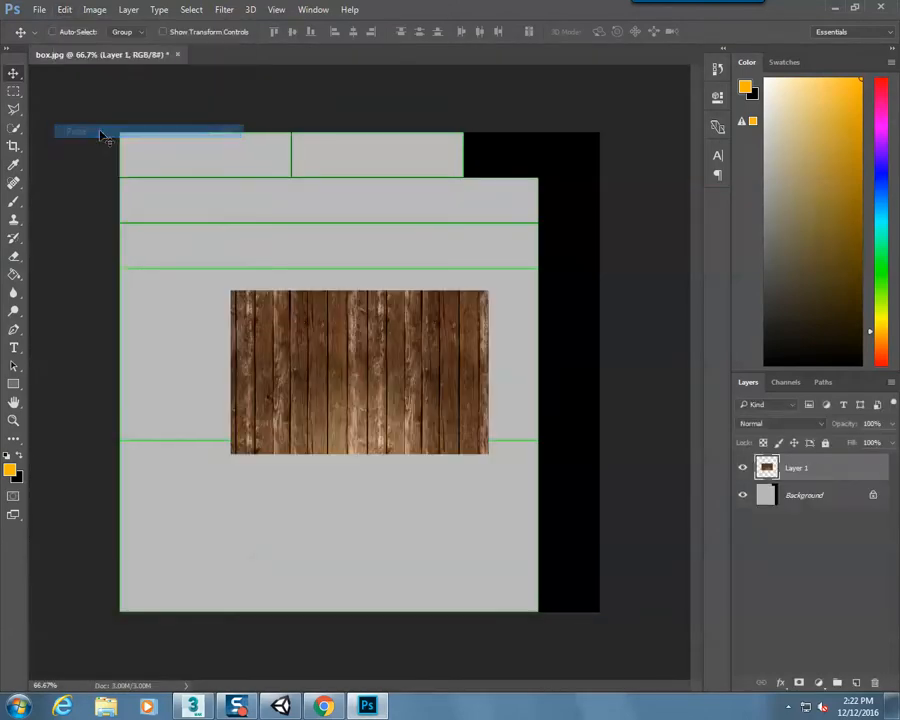
{"action": "key", "text": "ctrl+t"}
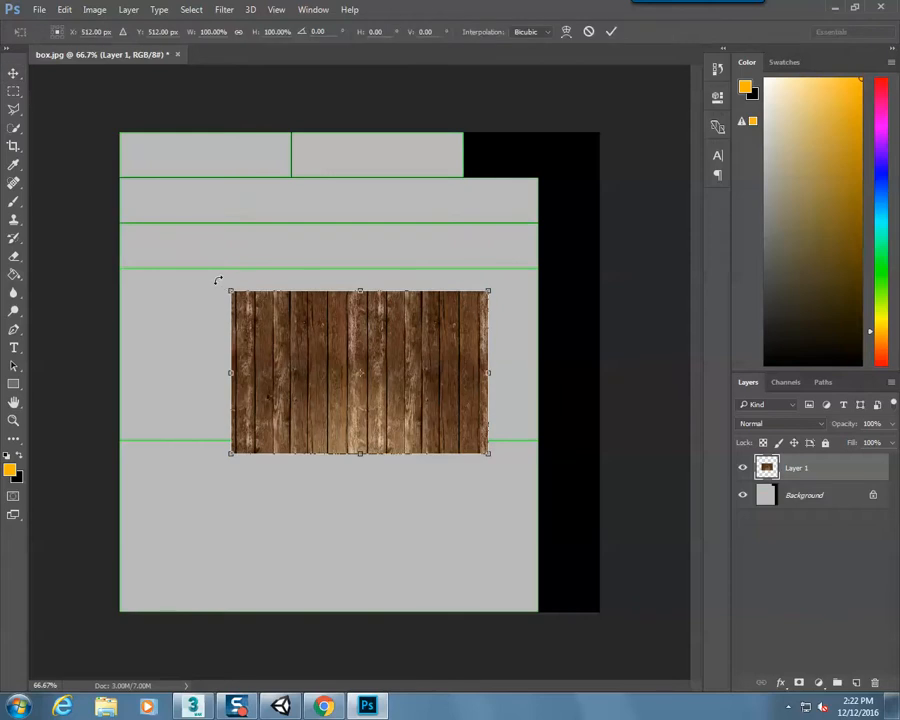
{"action": "left_click_drag", "start_coordinate": [314, 210], "coordinate": [480, 227]}
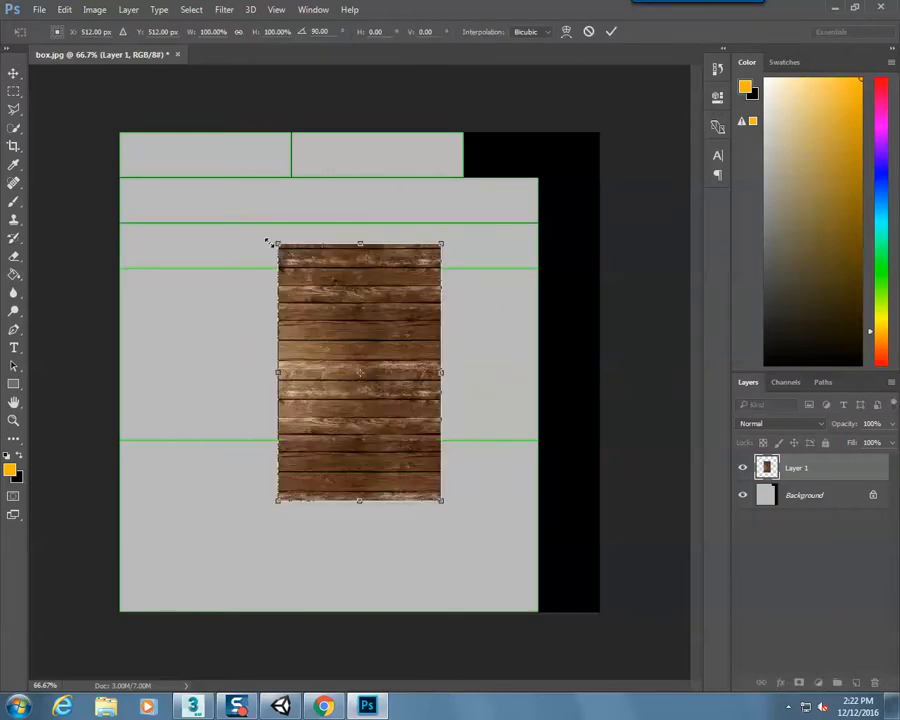
Scale the wood layer to about 256% so it covers all the gray UV faces, and apply the transform
{"action": "left_click_drag", "start_coordinate": [277, 242], "coordinate": [16, 90], "text": "shift"}
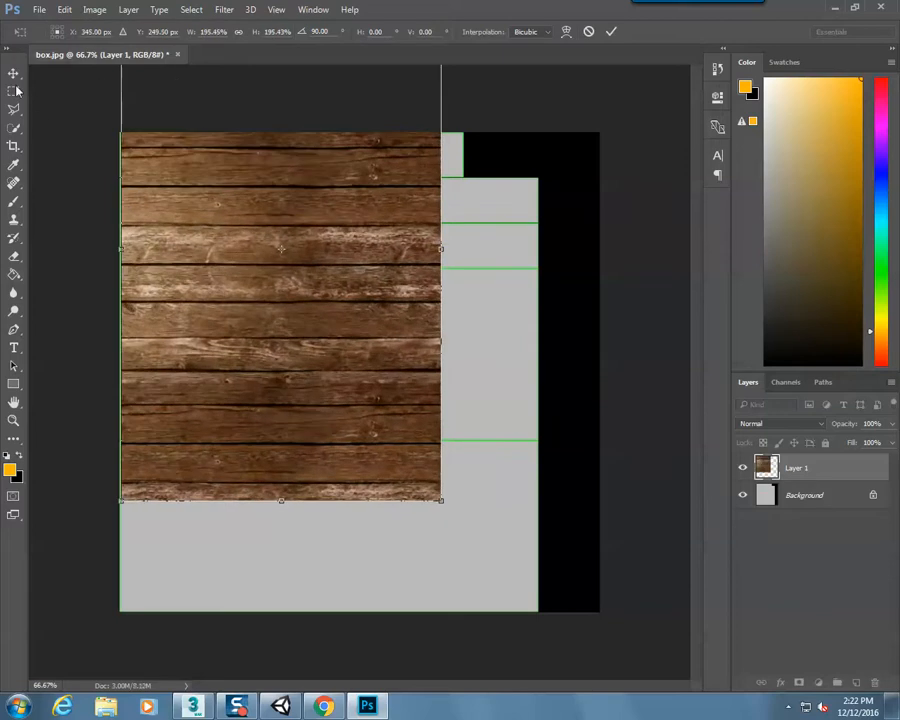
{"action": "left_click_drag", "start_coordinate": [437, 498], "coordinate": [567, 635], "text": "shift"}
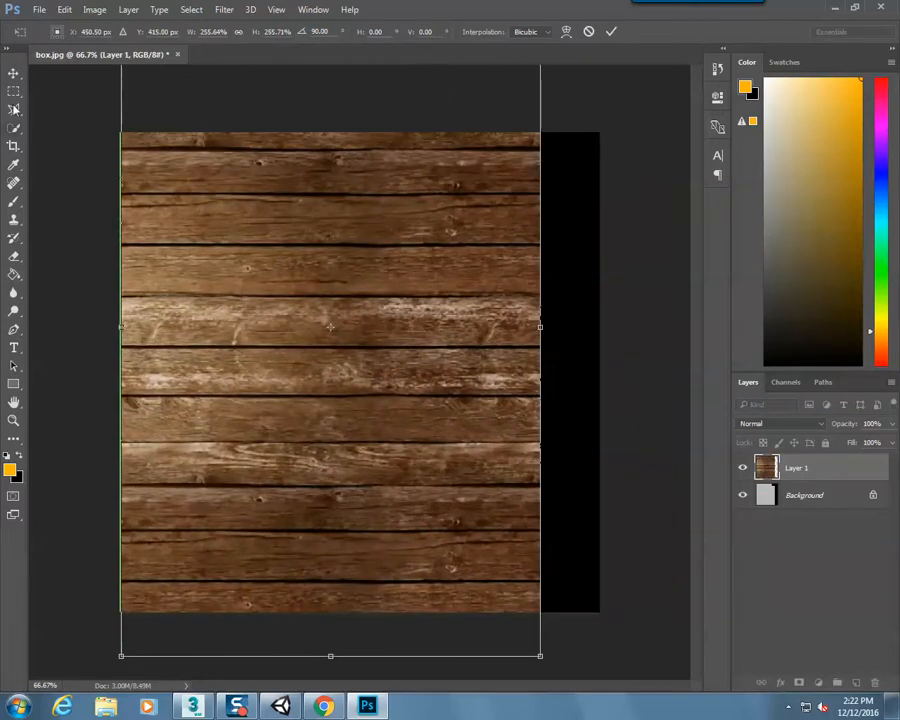
{"action": "key", "text": "v"}
{"action": "left_click", "coordinate": [373, 267]}
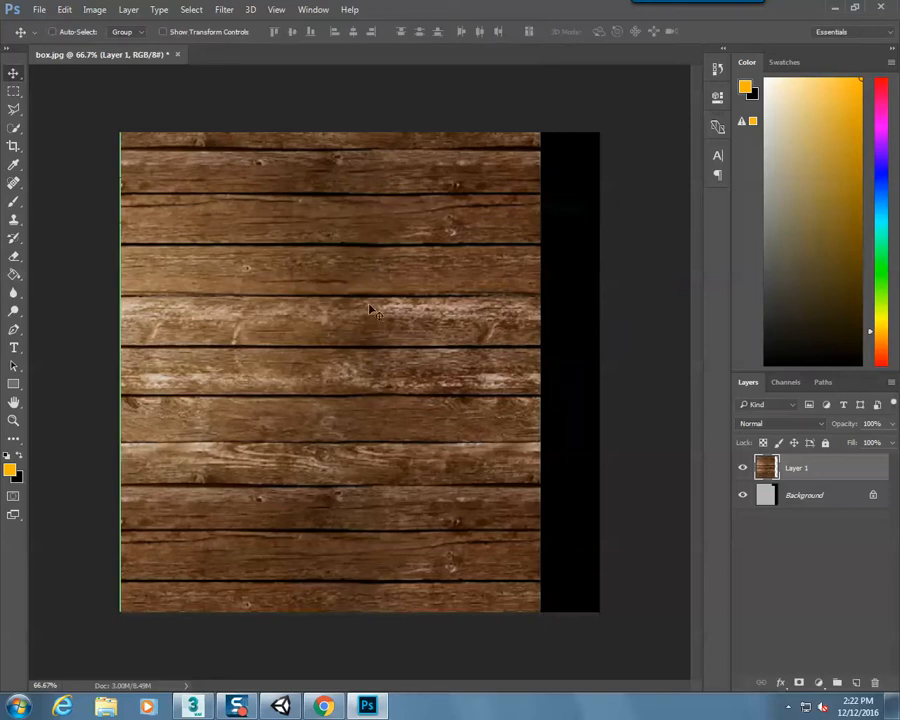
Save the wood-covered template as a JPEG named box.jpg on the U: drive, replacing the existing file
{"action": "left_click", "coordinate": [35, 10]}
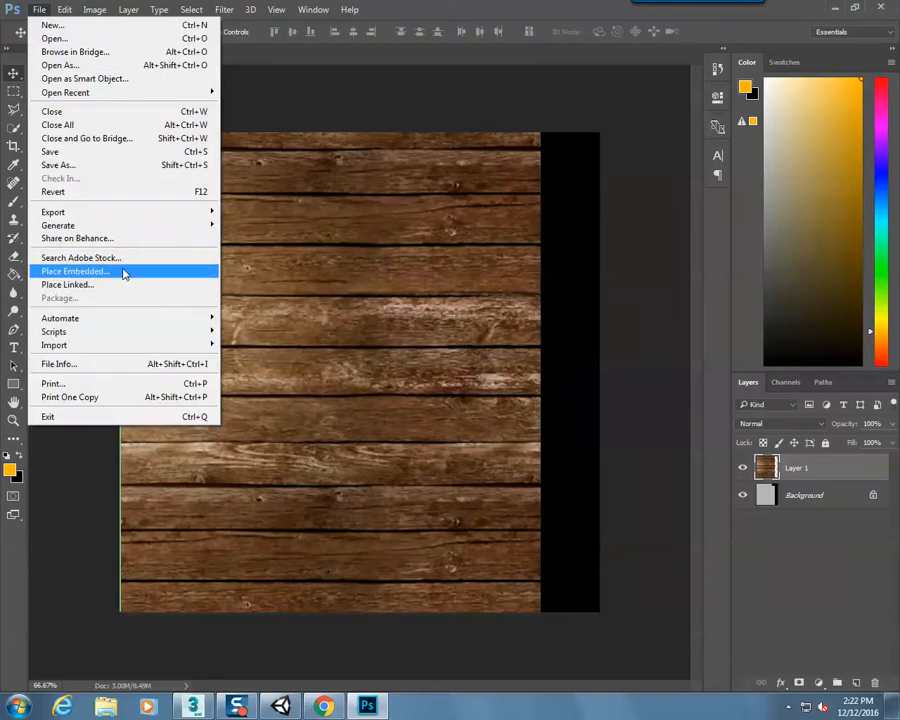
{"action": "left_click", "coordinate": [88, 166]}
{"action": "left_click", "coordinate": [225, 283]}
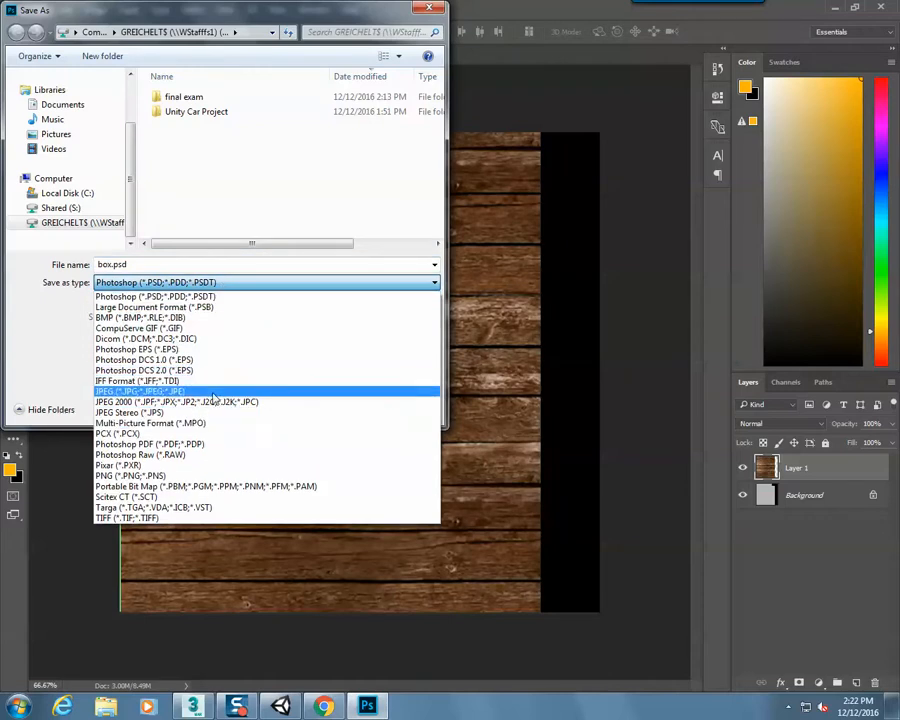
{"action": "left_click", "coordinate": [213, 398]}
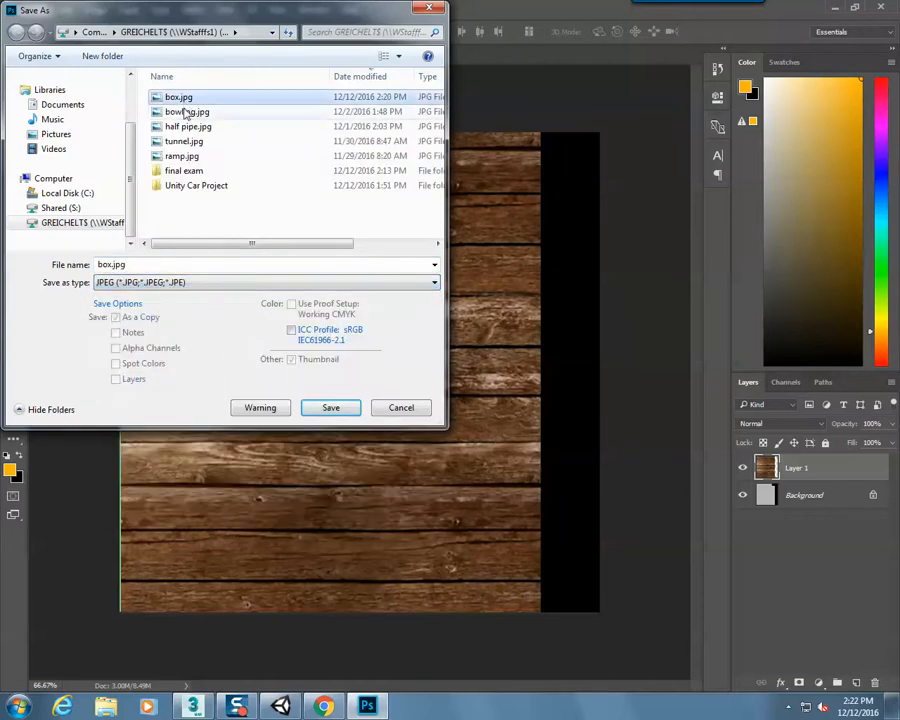
{"action": "left_click", "coordinate": [333, 410]}
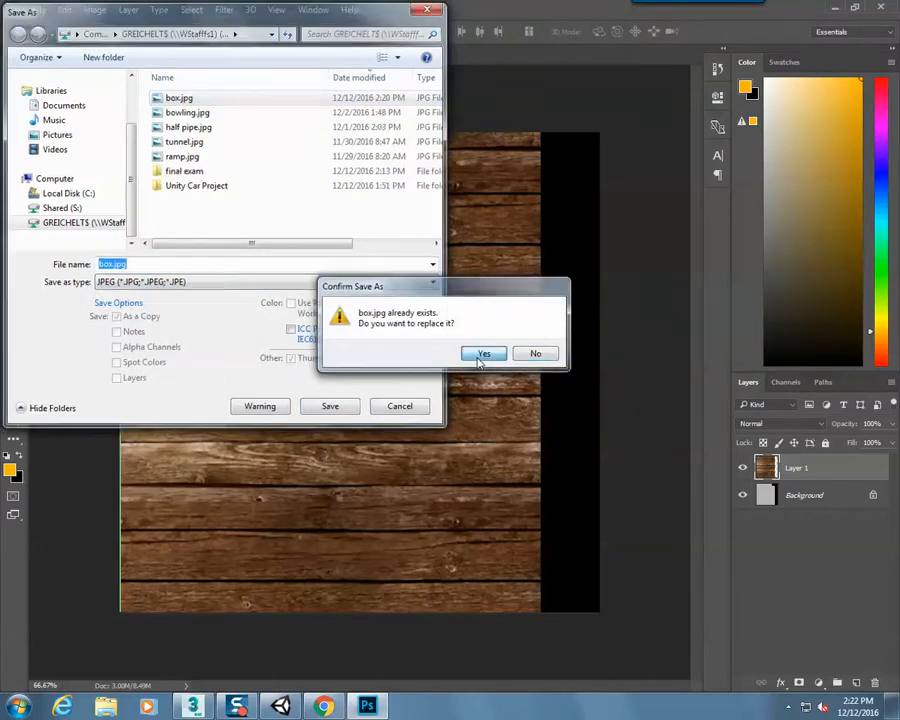
{"action": "left_click", "coordinate": [482, 351]}
{"action": "left_click", "coordinate": [532, 188]}
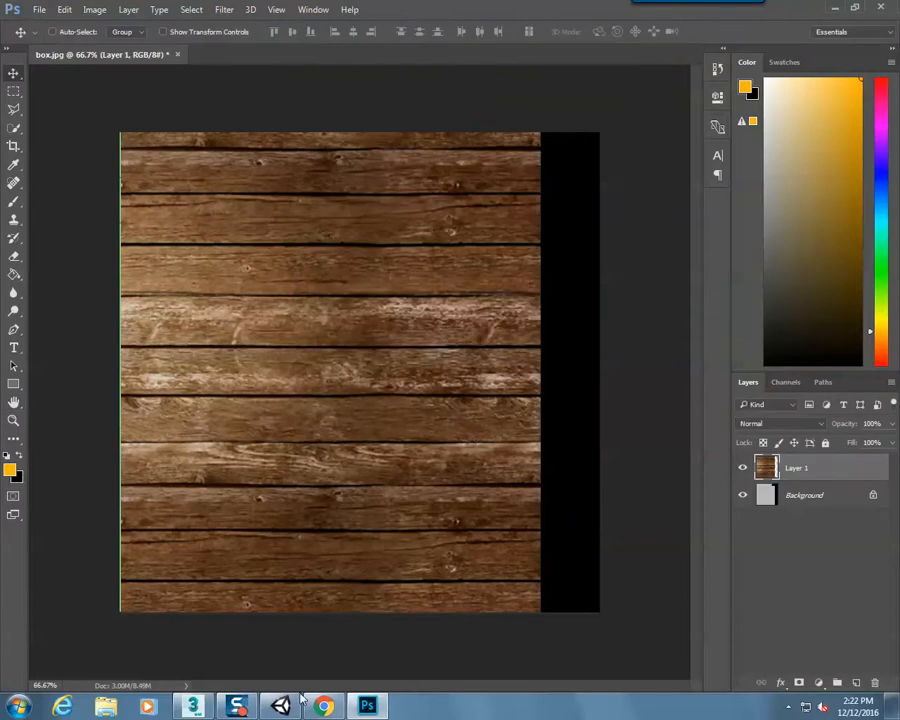
Switch to 3ds Max, check the wood texture on the box and export the model to the U: drive as an FBX named box
{"action": "left_click", "coordinate": [193, 707]}
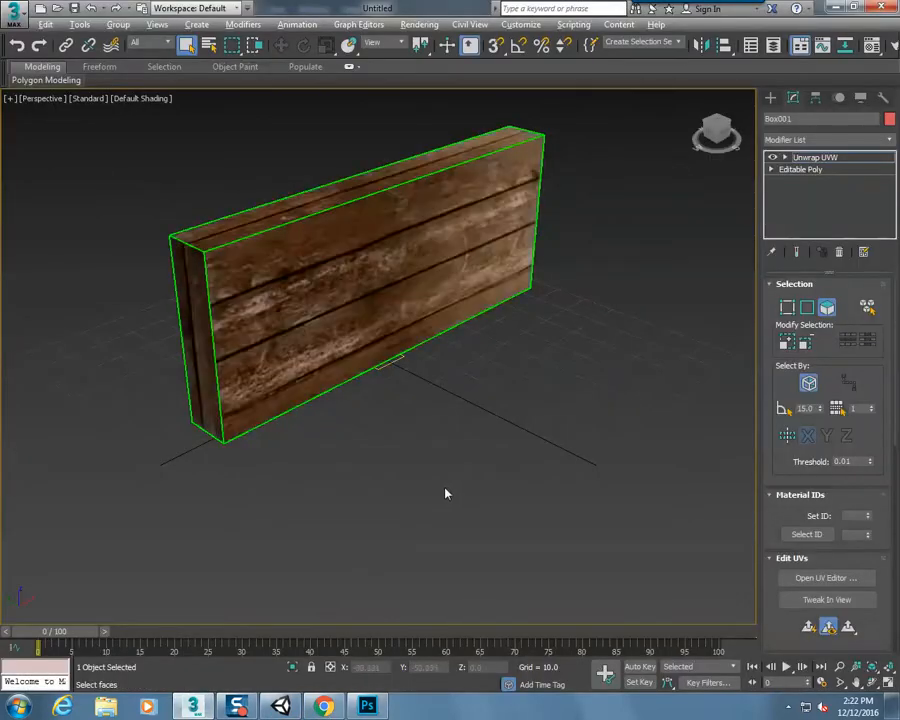
{"action": "middle_click_drag", "start_coordinate": [446, 490], "coordinate": [415, 474], "text": "alt"}
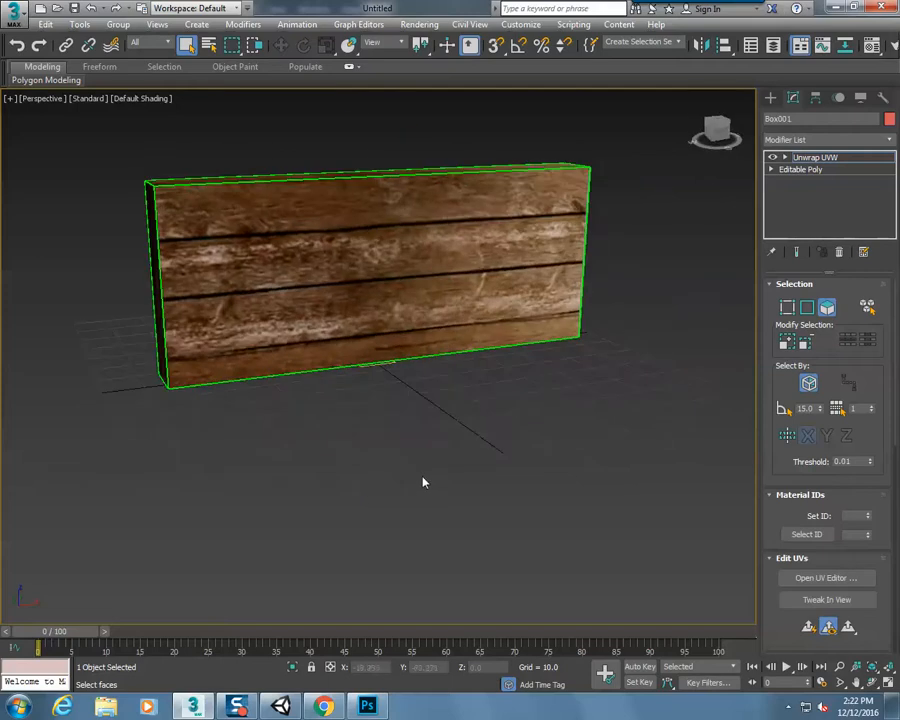
{"action": "left_click", "coordinate": [17, 17]}
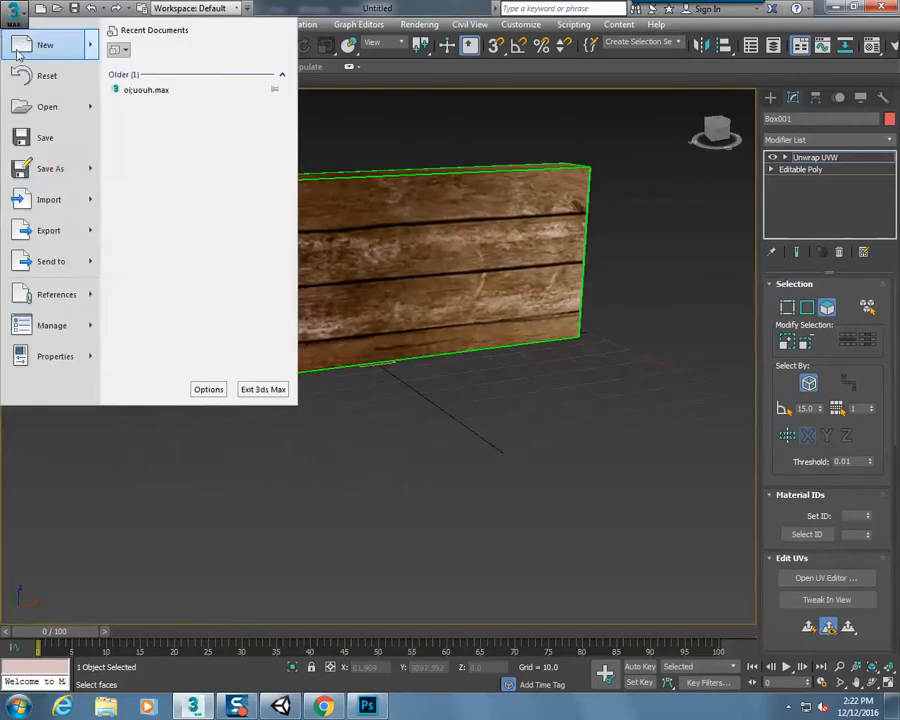
{"action": "left_click", "coordinate": [70, 231]}
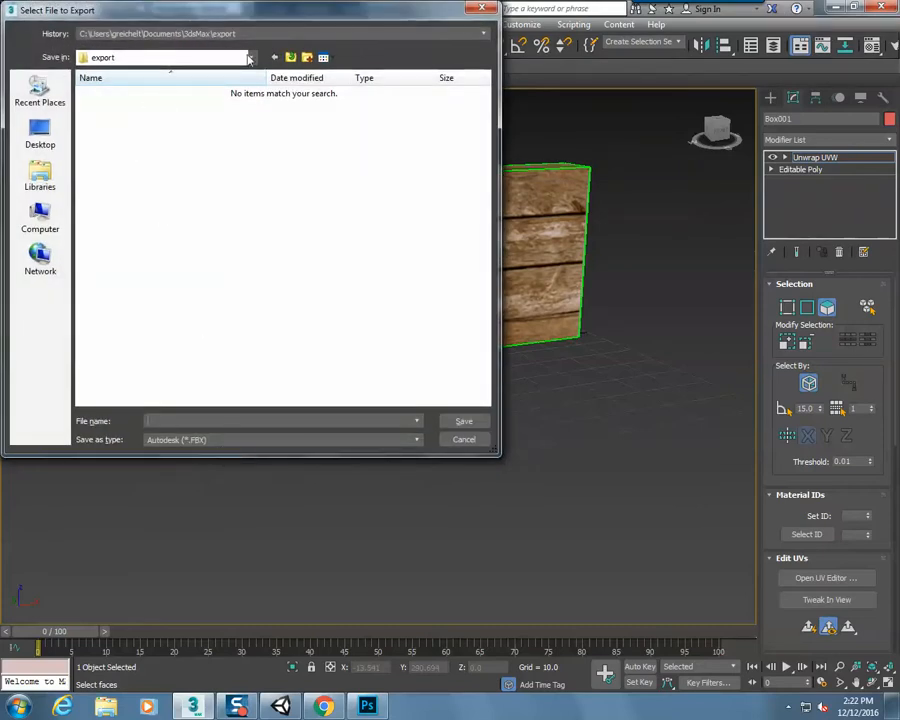
{"action": "left_click", "coordinate": [249, 58]}
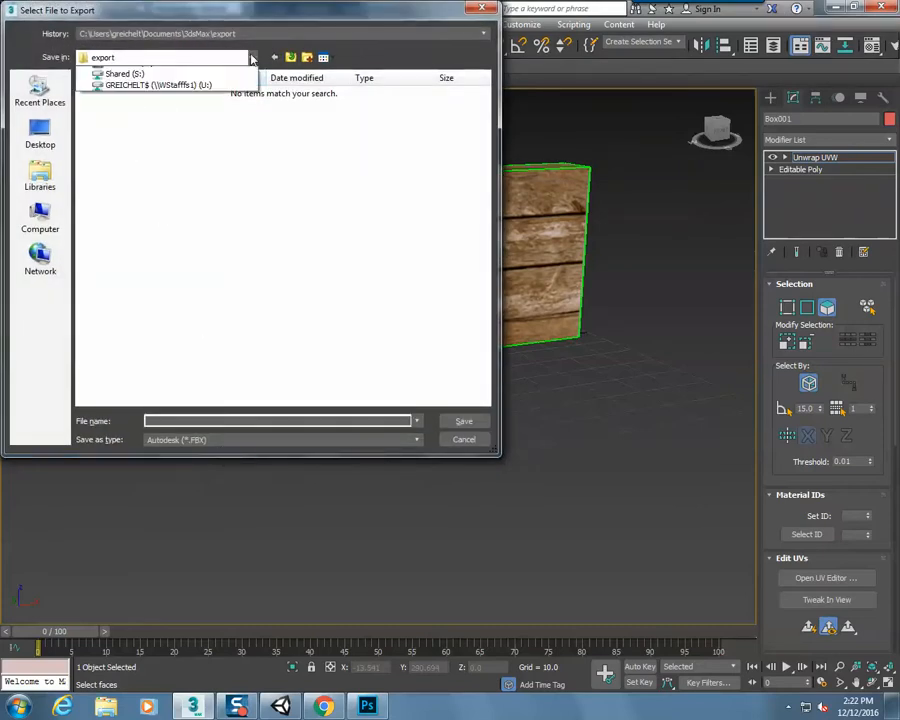
{"action": "left_click", "coordinate": [189, 198]}
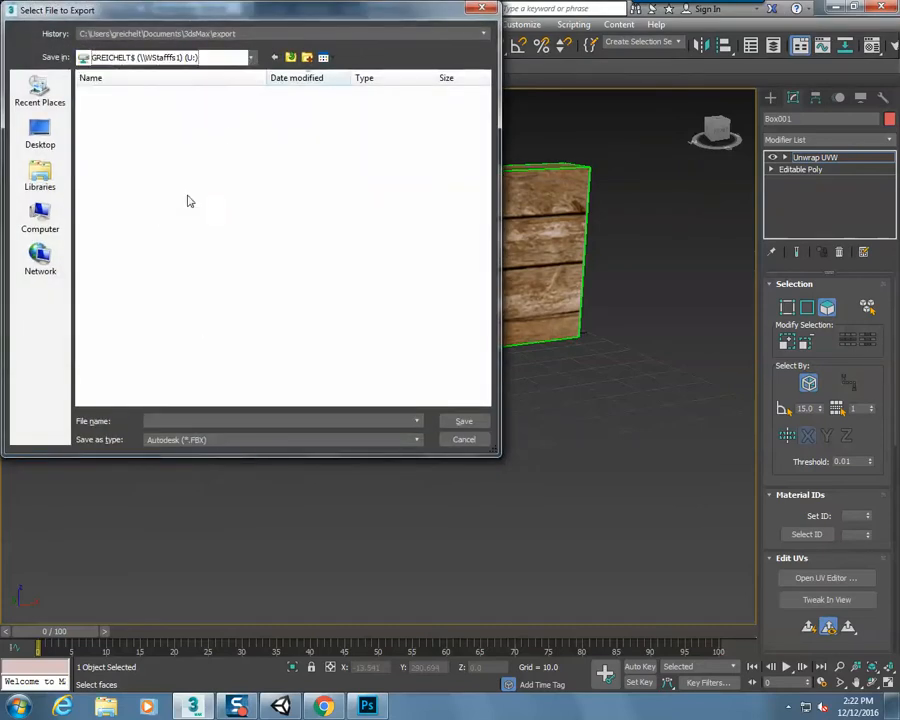
{"action": "left_click", "coordinate": [193, 418]}
{"action": "type", "text": "box"}
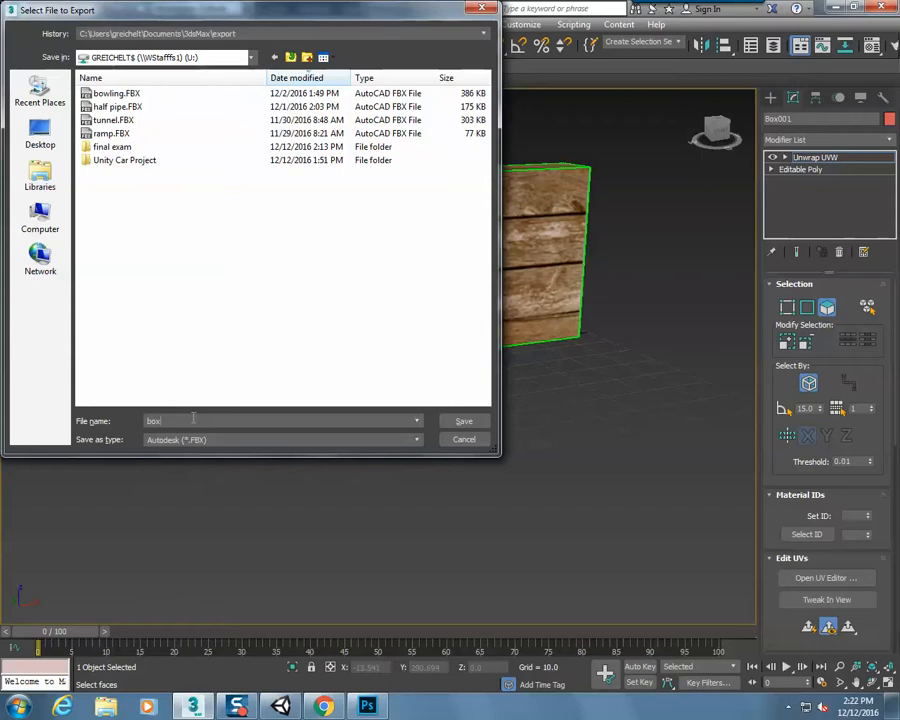
{"action": "left_click", "coordinate": [463, 421]}
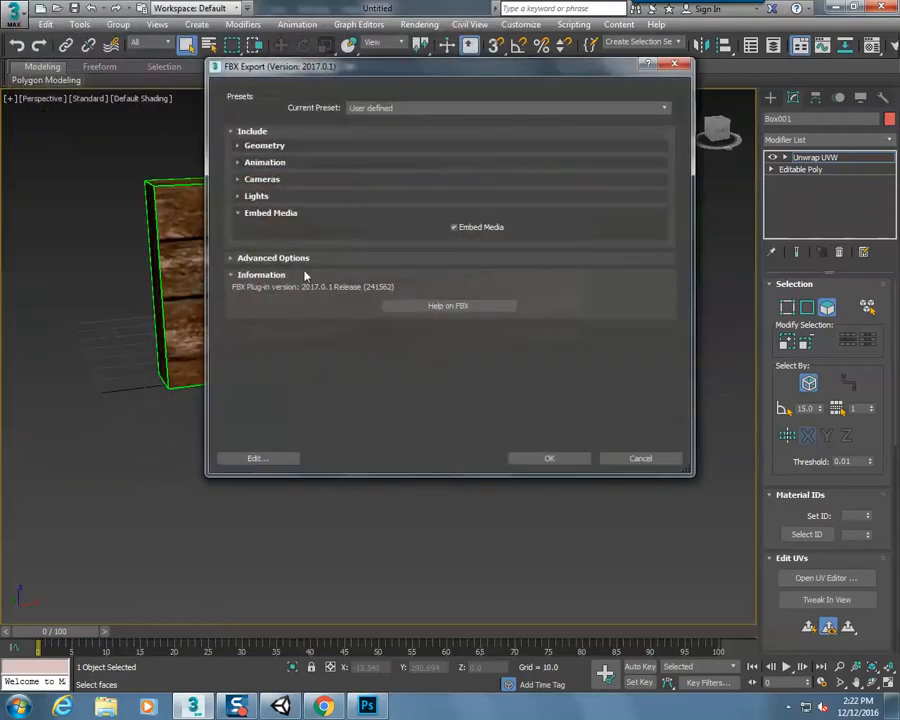
{"action": "left_click", "coordinate": [546, 458]}
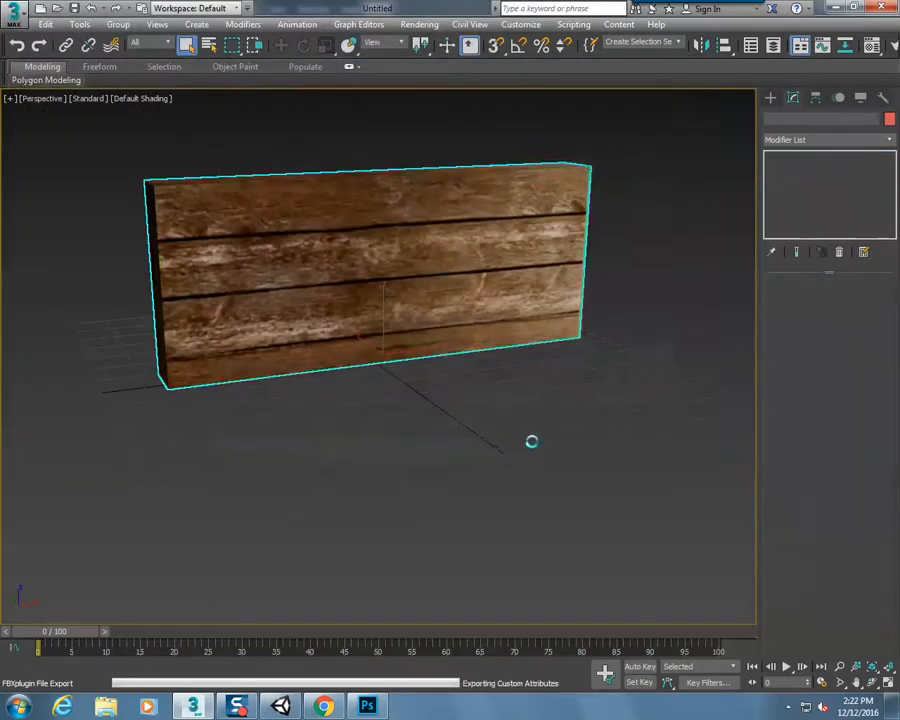
Switch to Unity and import the box.FBX model from the U: drive as a new asset
{"action": "left_click", "coordinate": [283, 707]}
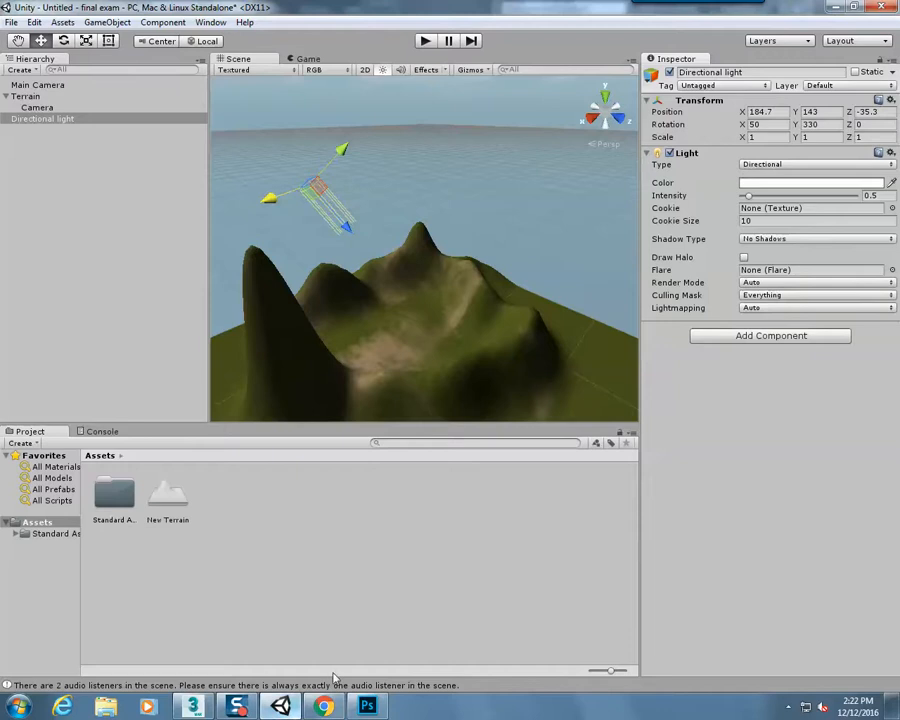
{"action": "middle_click_drag", "start_coordinate": [505, 377], "coordinate": [394, 357]}
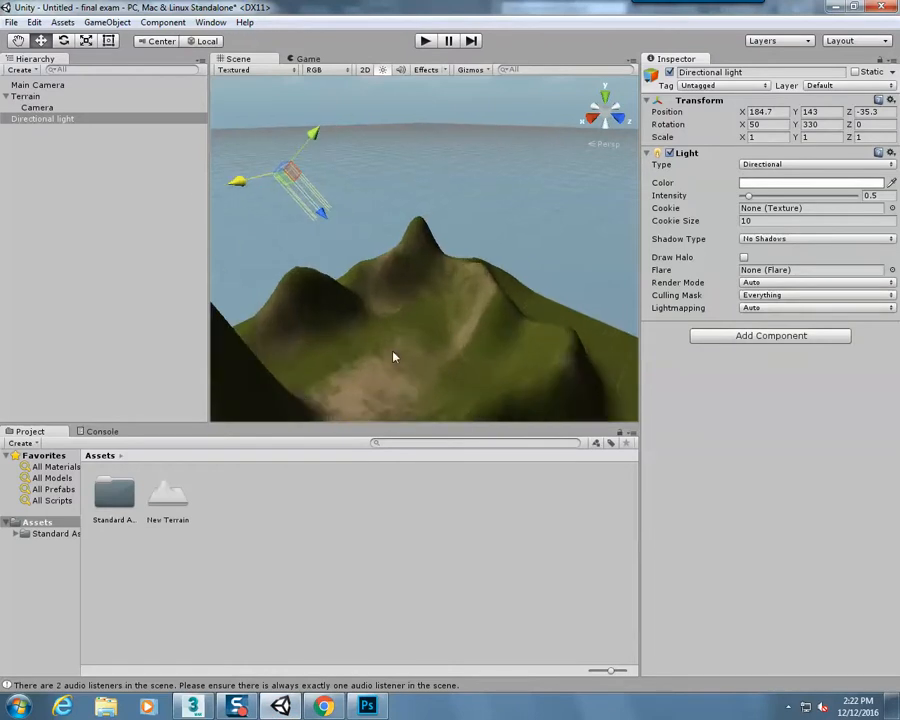
{"action": "left_click", "coordinate": [60, 22]}
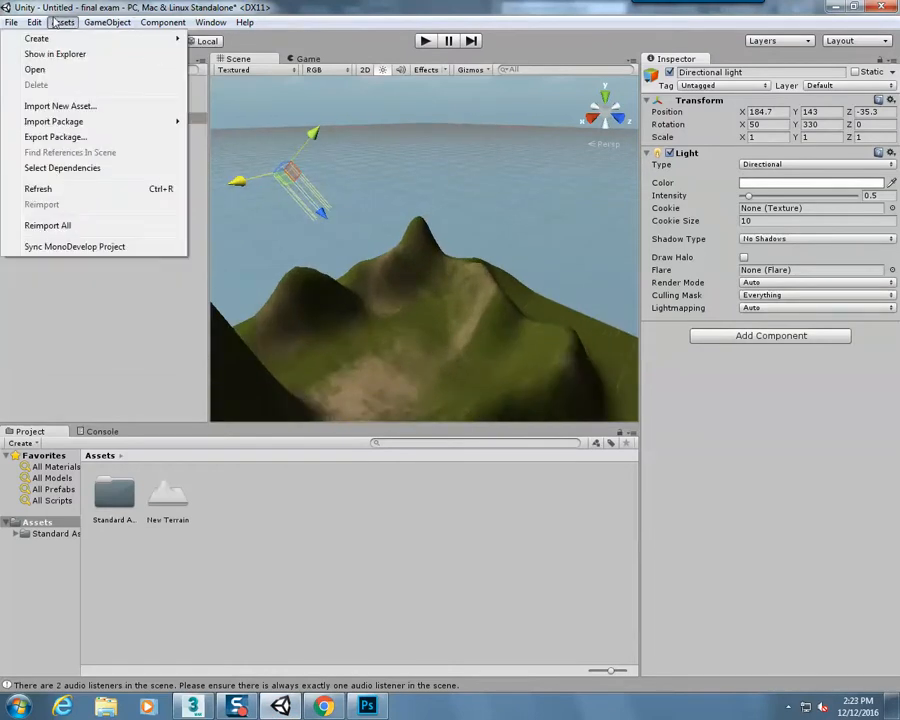
{"action": "left_click", "coordinate": [62, 105]}
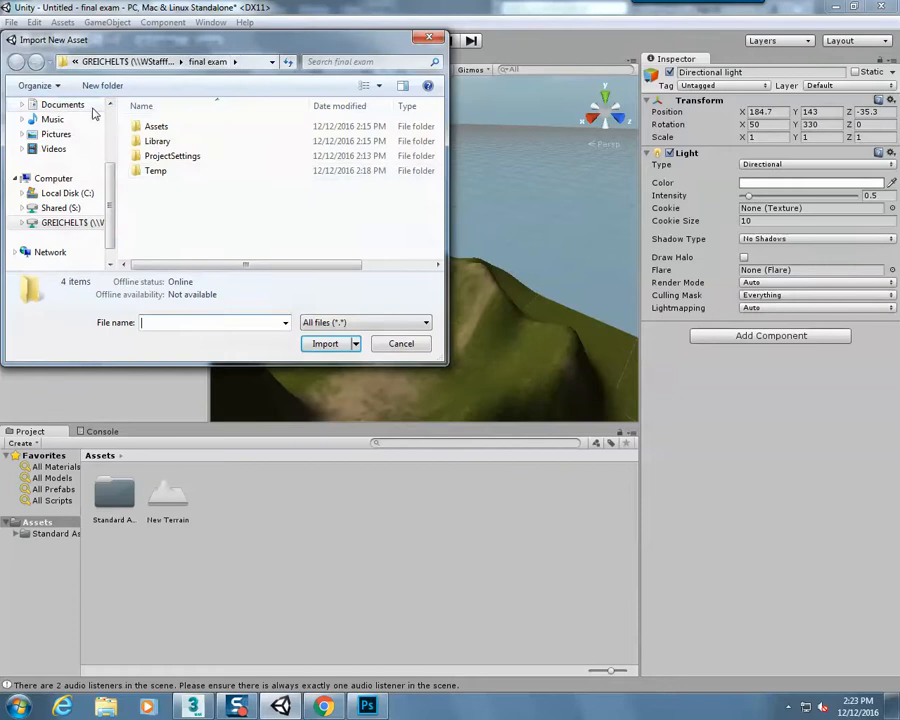
{"action": "left_click", "coordinate": [125, 61]}
{"action": "left_click", "coordinate": [256, 61]}
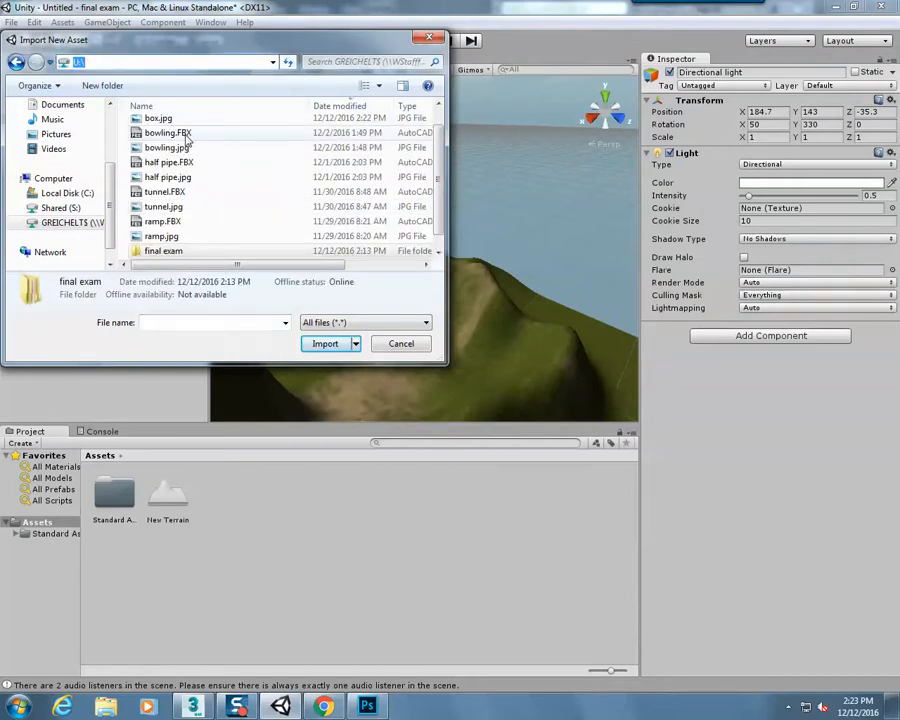
{"action": "left_click_drag", "start_coordinate": [442, 176], "coordinate": [444, 157]}
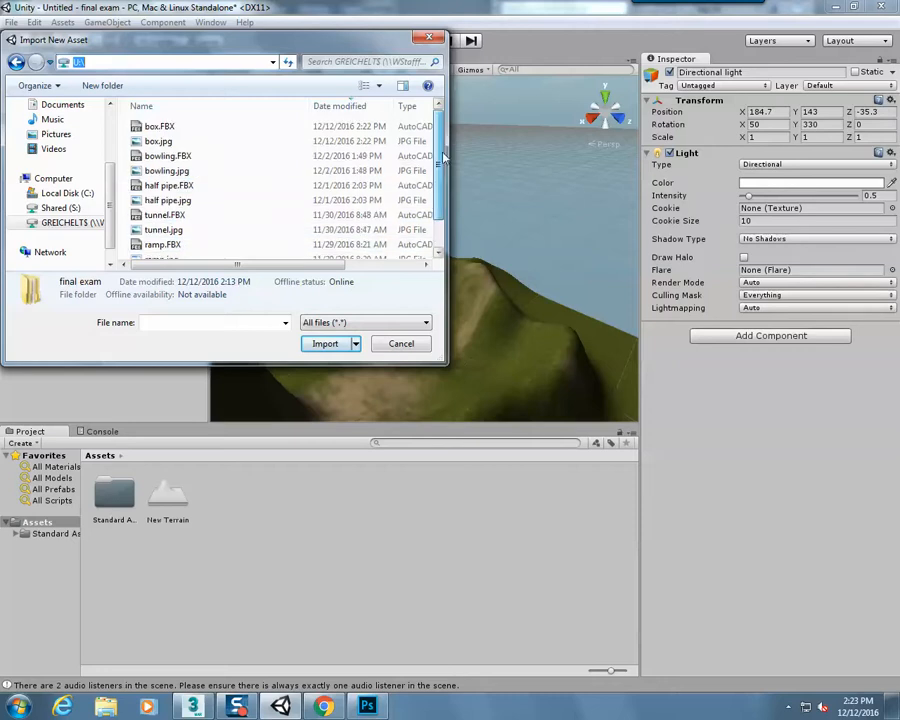
{"action": "double_click", "coordinate": [235, 127]}
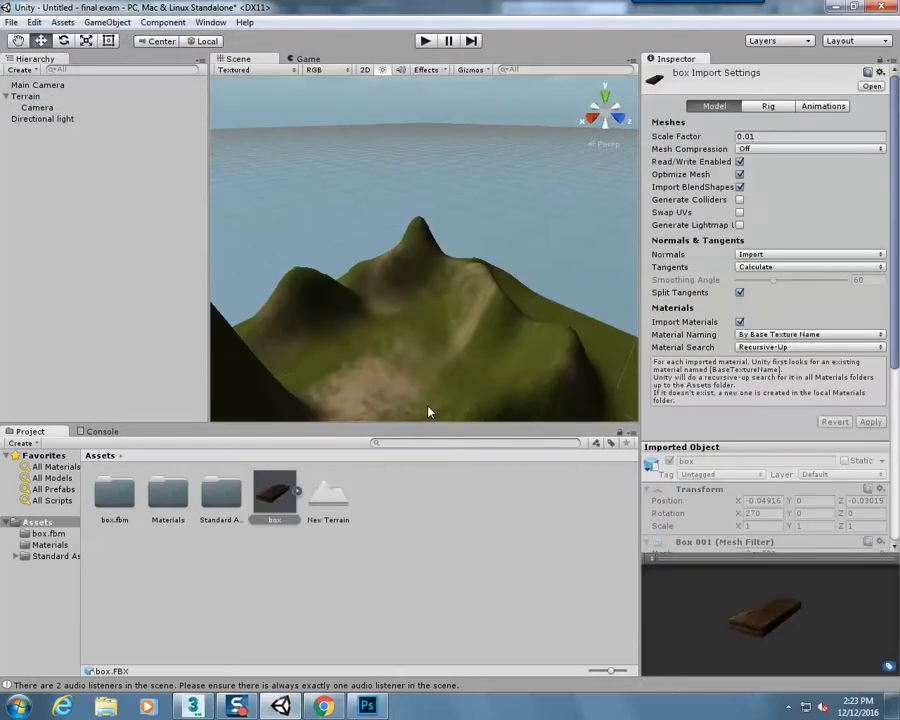
Place the imported box model on the terrain and set its scale to 100 on the X, Y and Z axes
{"action": "left_click_drag", "start_coordinate": [270, 498], "coordinate": [368, 385]}
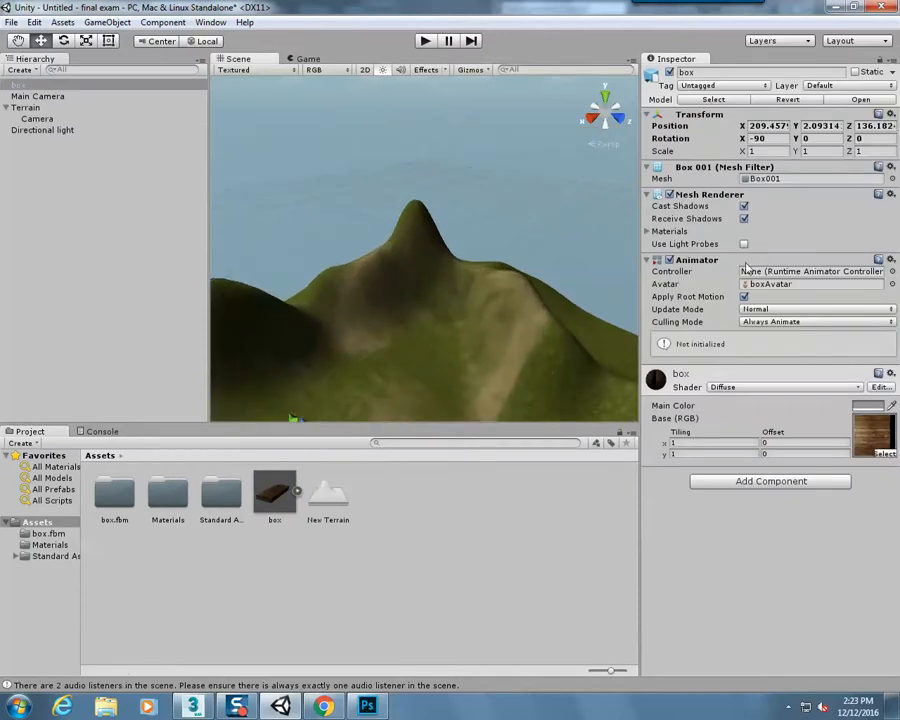
{"action": "scroll", "coordinate": [432, 350], "scroll_direction": "down", "scroll_amount": 5}
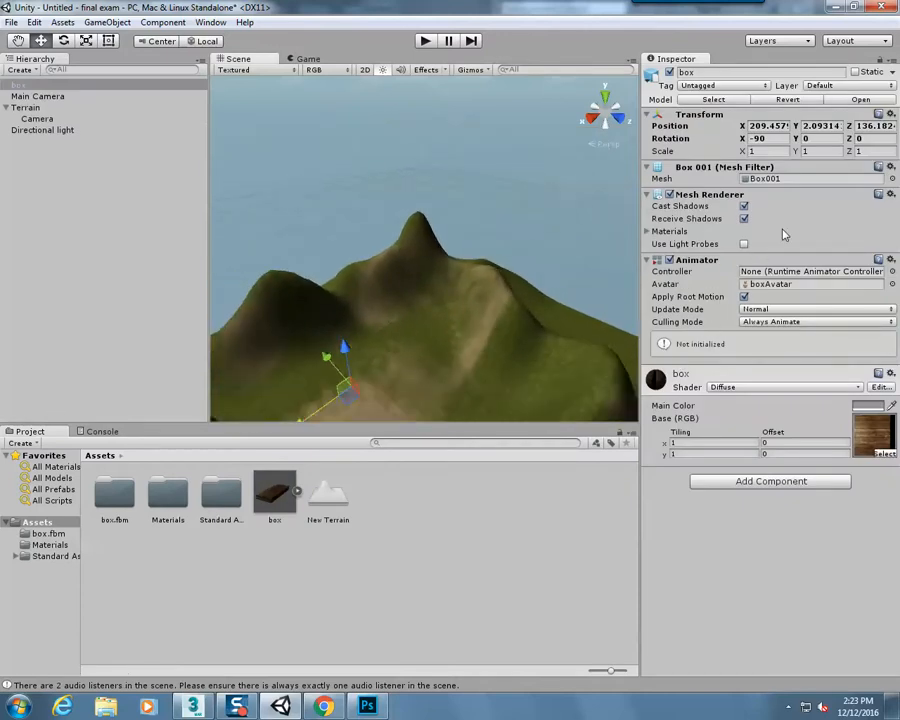
{"action": "left_click", "coordinate": [765, 150]}
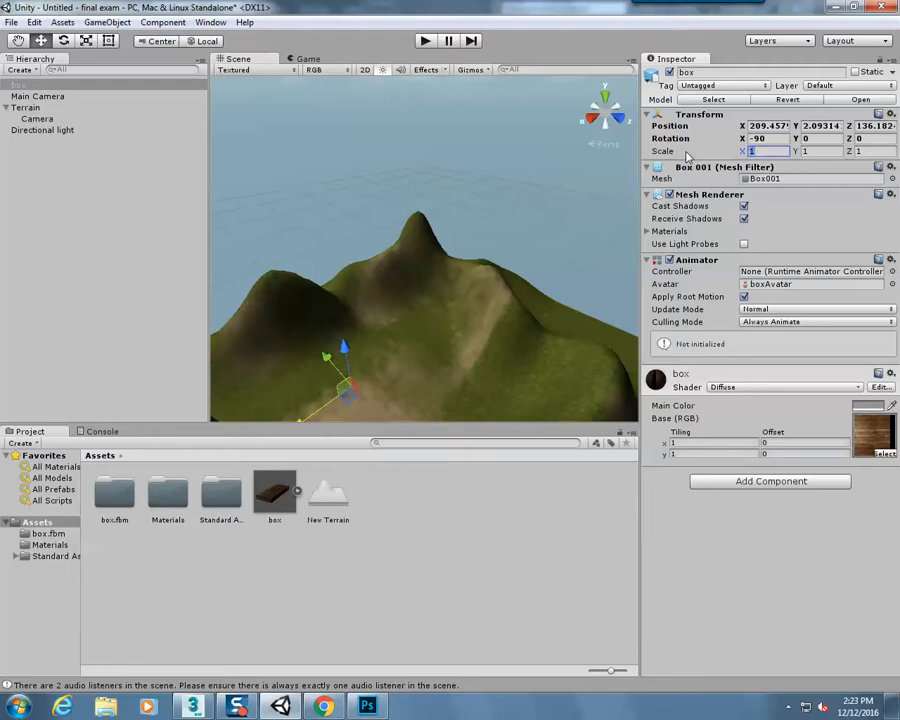
{"action": "type", "text": "100"}
{"action": "key", "text": "Tab"}
{"action": "type", "text": "100"}
{"action": "key", "text": "Tab"}
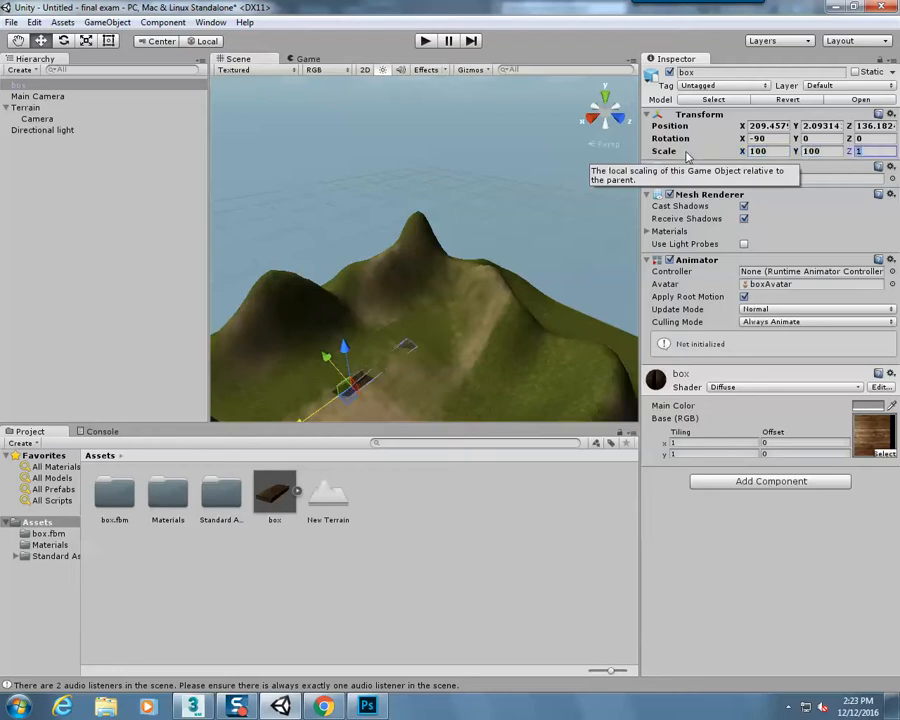
{"action": "type", "text": "100"}
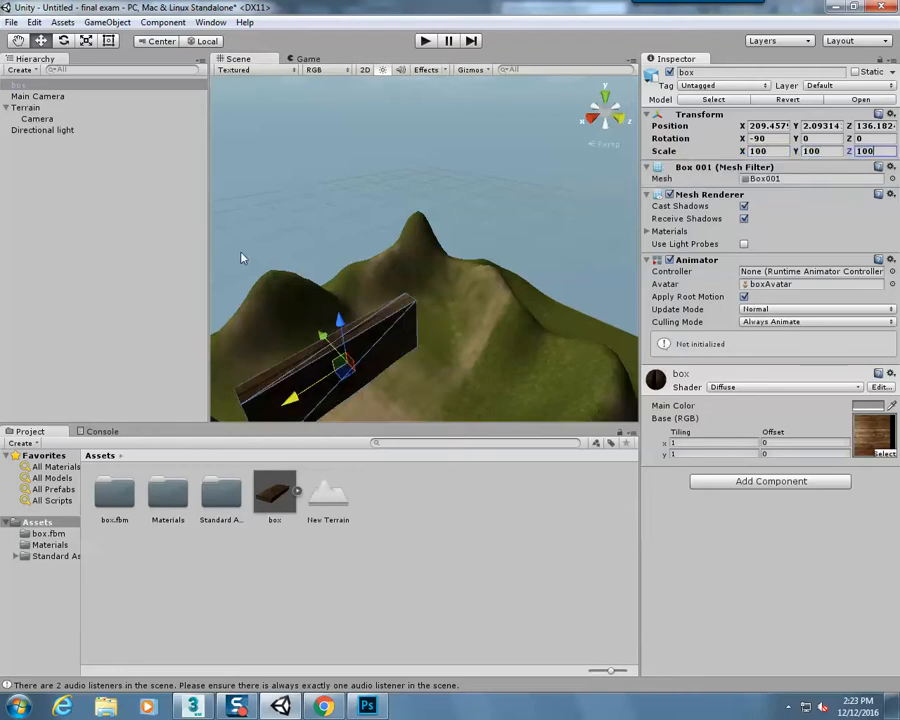
Reduce the box's scale to 50 on the X, Y and Z axes
{"action": "scroll", "coordinate": [408, 392], "scroll_direction": "up", "scroll_amount": 4}
{"action": "middle_click_drag", "start_coordinate": [410, 386], "coordinate": [463, 323]}
{"action": "left_click", "coordinate": [464, 323]}
{"action": "right_click_drag", "start_coordinate": [464, 312], "coordinate": [465, 298]}
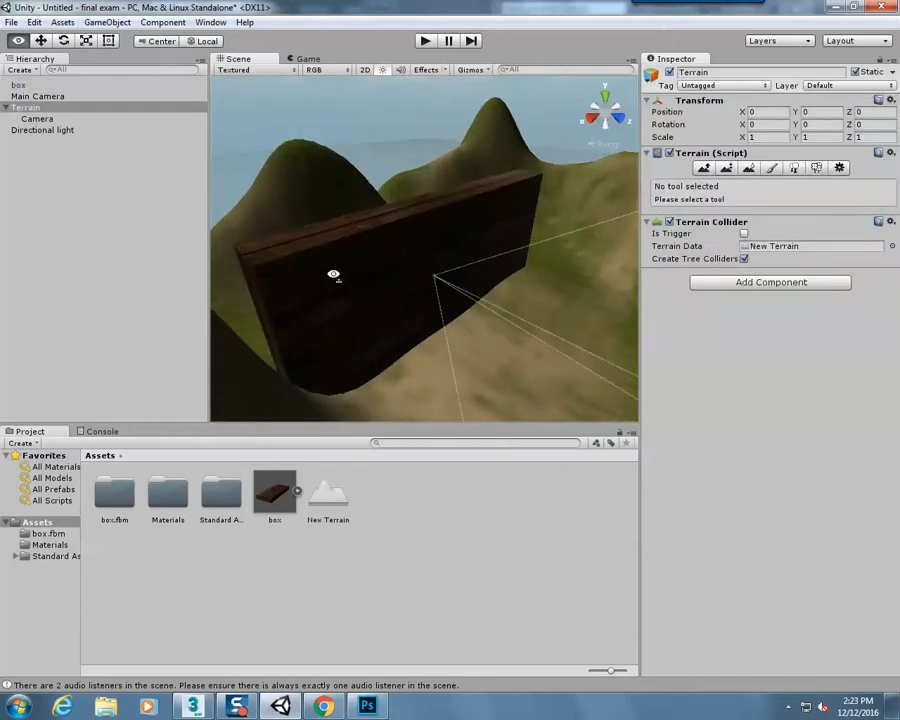
{"action": "left_click", "coordinate": [26, 85]}
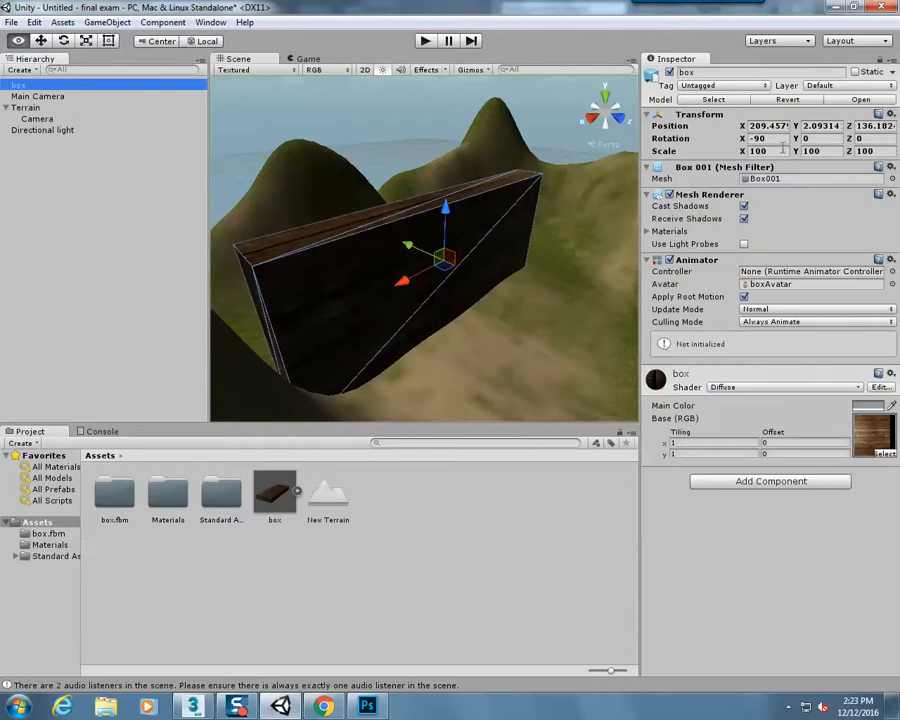
{"action": "left_click", "coordinate": [783, 150]}
{"action": "type", "text": "50"}
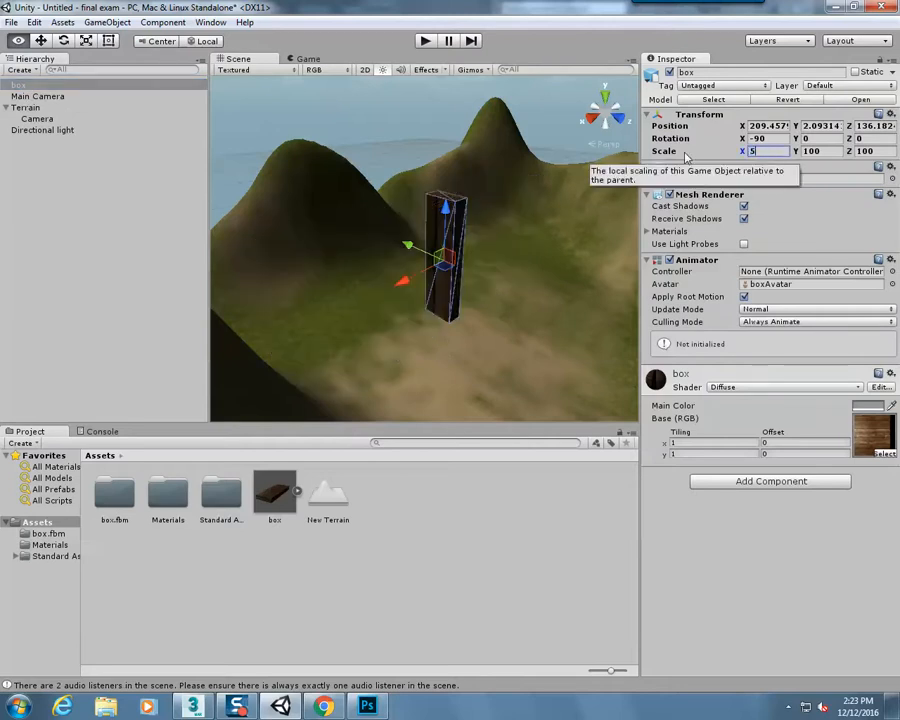
{"action": "key", "text": "Tab"}
{"action": "type", "text": "50"}
{"action": "key", "text": "Tab"}
{"action": "type", "text": "50"}
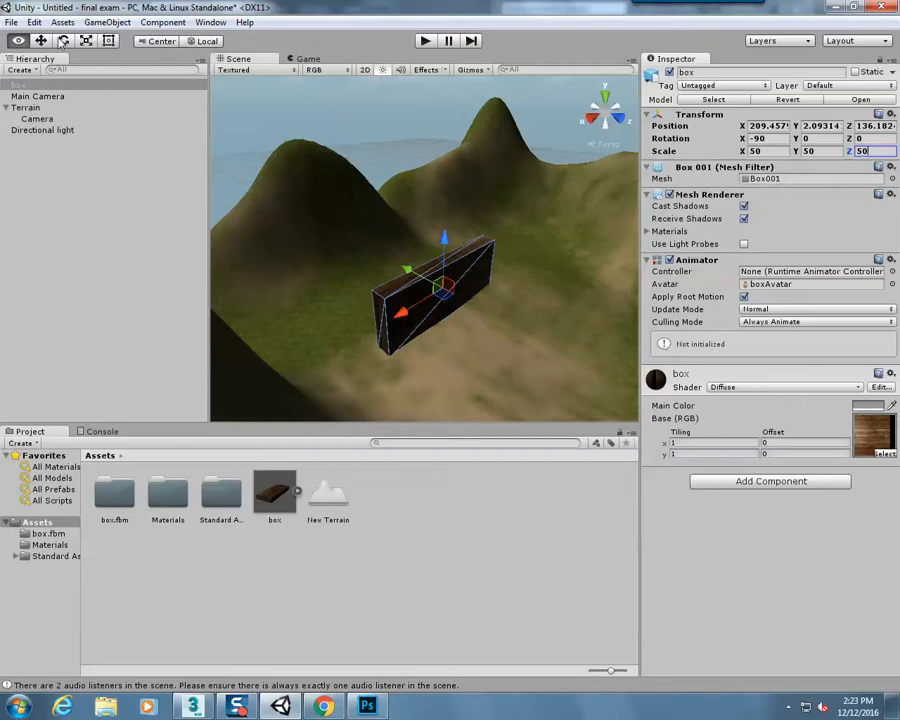
Move the box across the terrain along the Z axis to about Z 182.1
{"action": "left_click", "coordinate": [45, 38]}
{"action": "left_click_drag", "start_coordinate": [411, 277], "coordinate": [464, 309]}
{"action": "left_click_drag", "start_coordinate": [525, 341], "coordinate": [500, 323]}
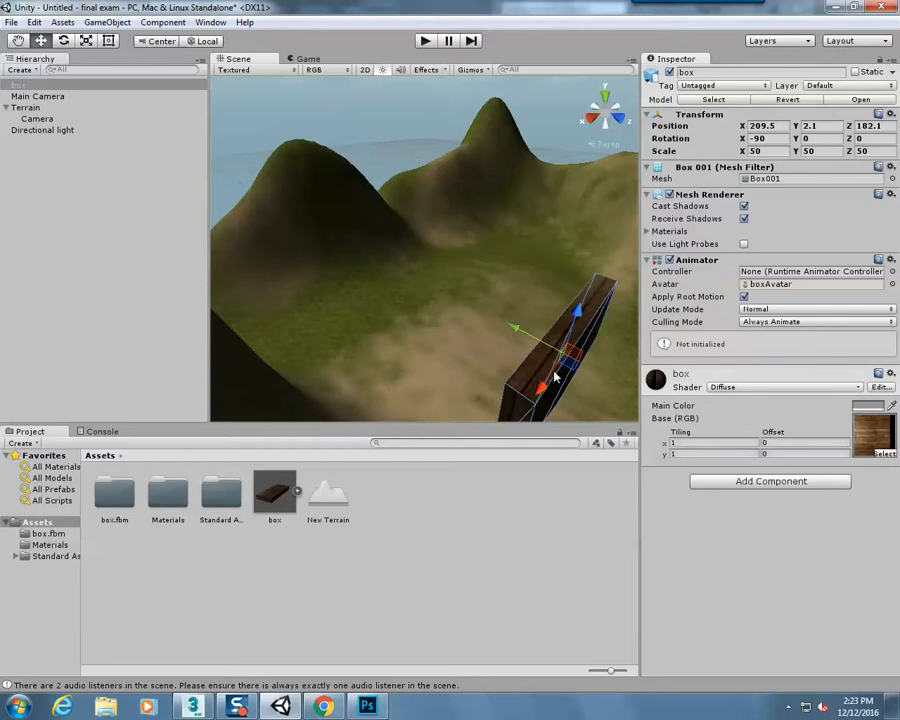
Add a Mesh Collider component to the box and play-test the scene, stopping the game when done
{"action": "left_click", "coordinate": [793, 482]}
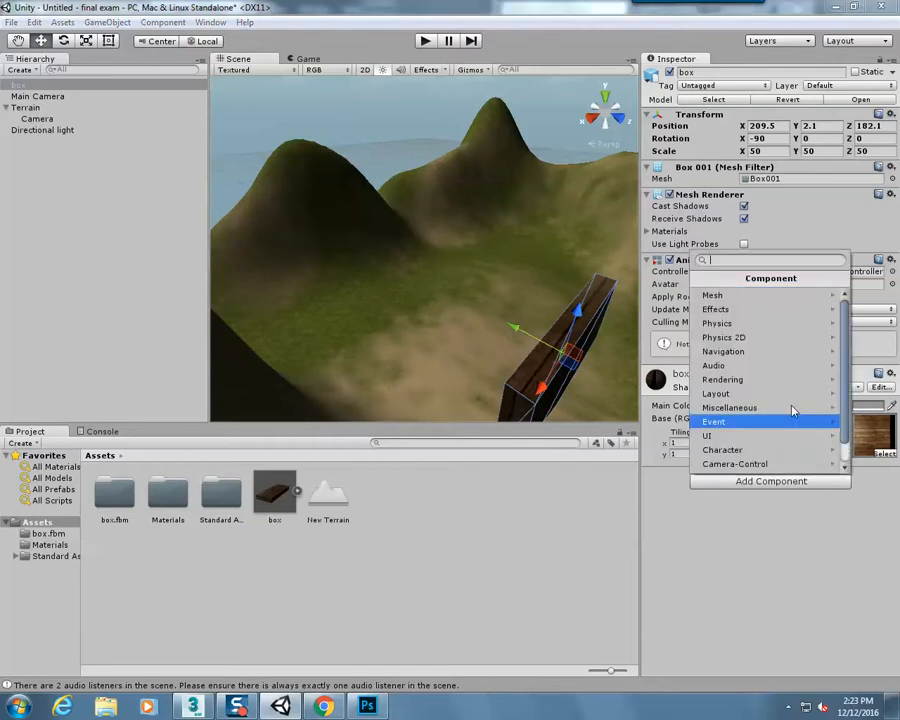
{"action": "left_click", "coordinate": [765, 320]}
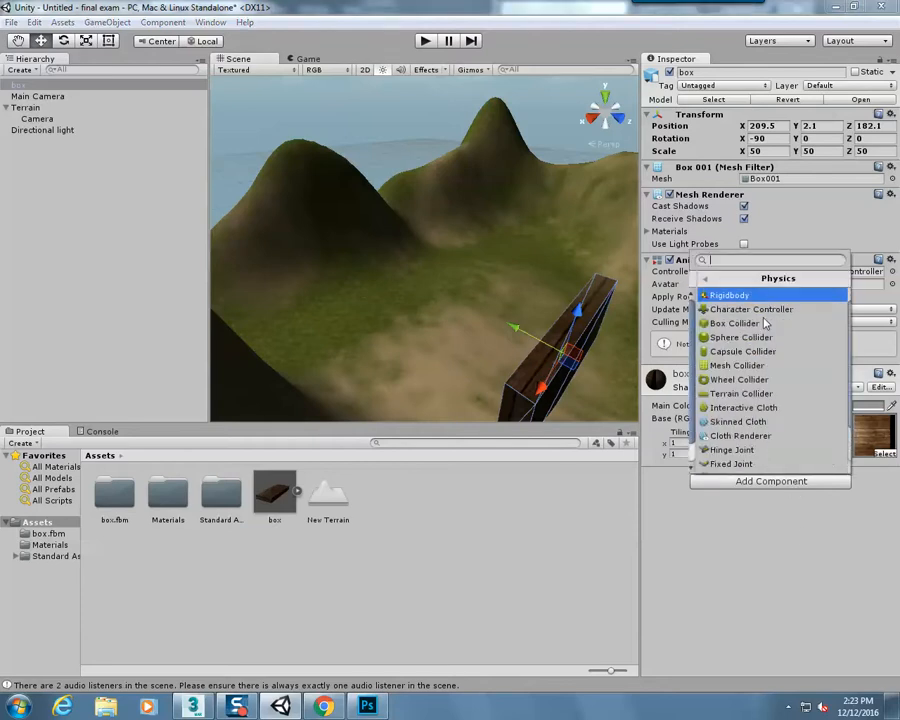
{"action": "left_click", "coordinate": [738, 366]}
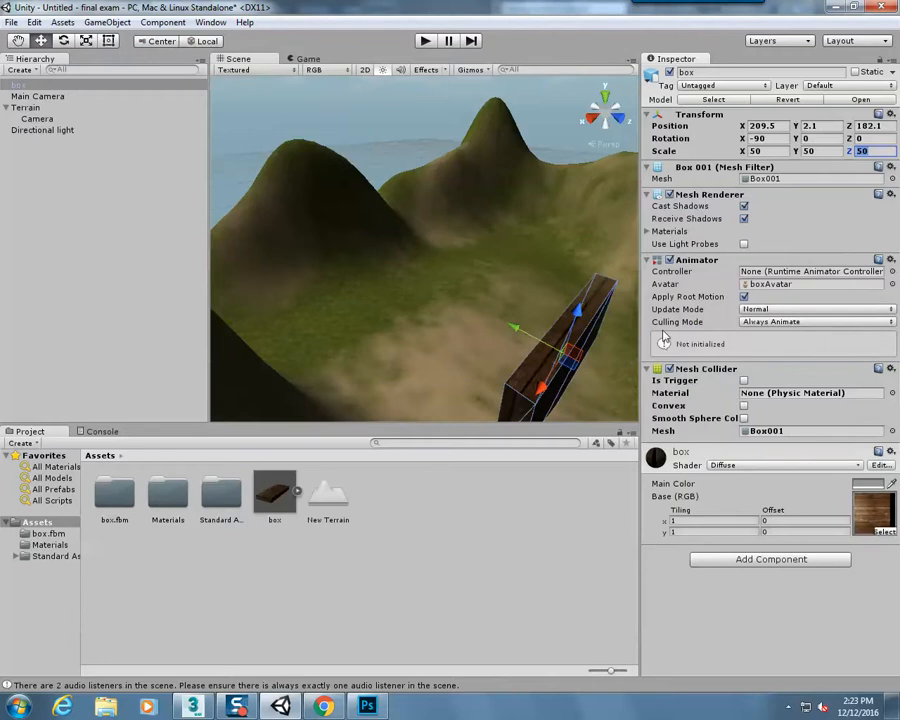
{"action": "left_click", "coordinate": [426, 41]}
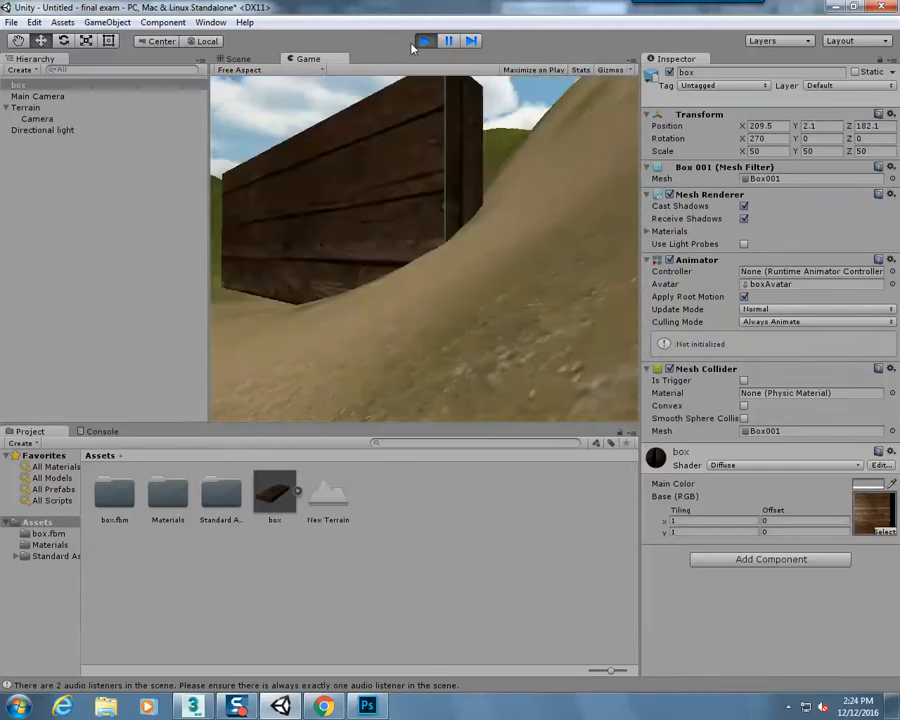
{"action": "left_click", "coordinate": [424, 41]}
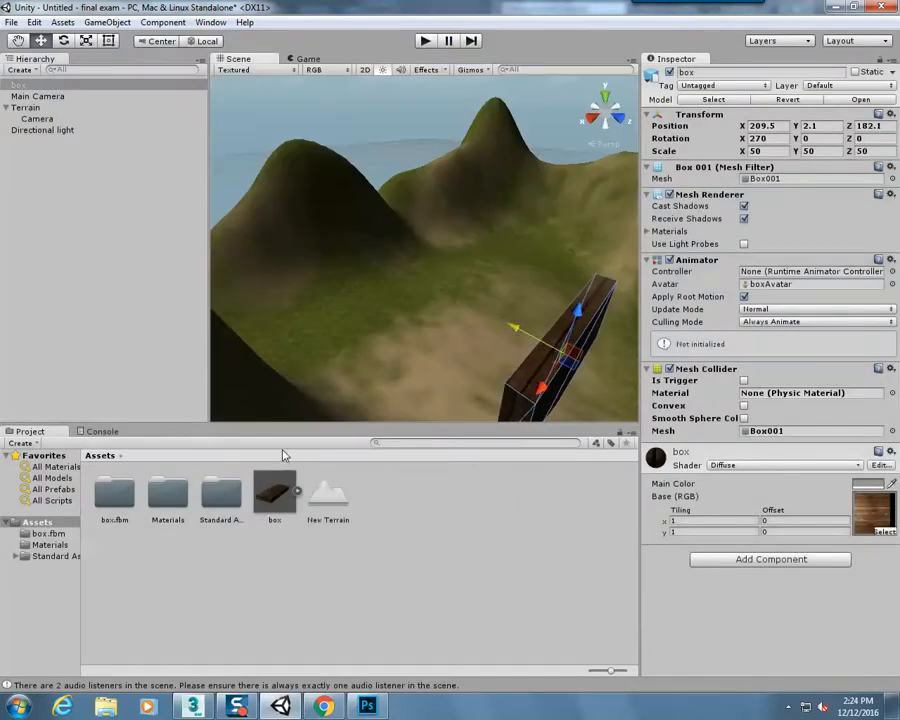
Place a second copy of the box, scaled to 50 on all axes, beside the first at about X 217.2, Z 165.3
{"action": "left_click_drag", "start_coordinate": [425, 388], "coordinate": [426, 385]}
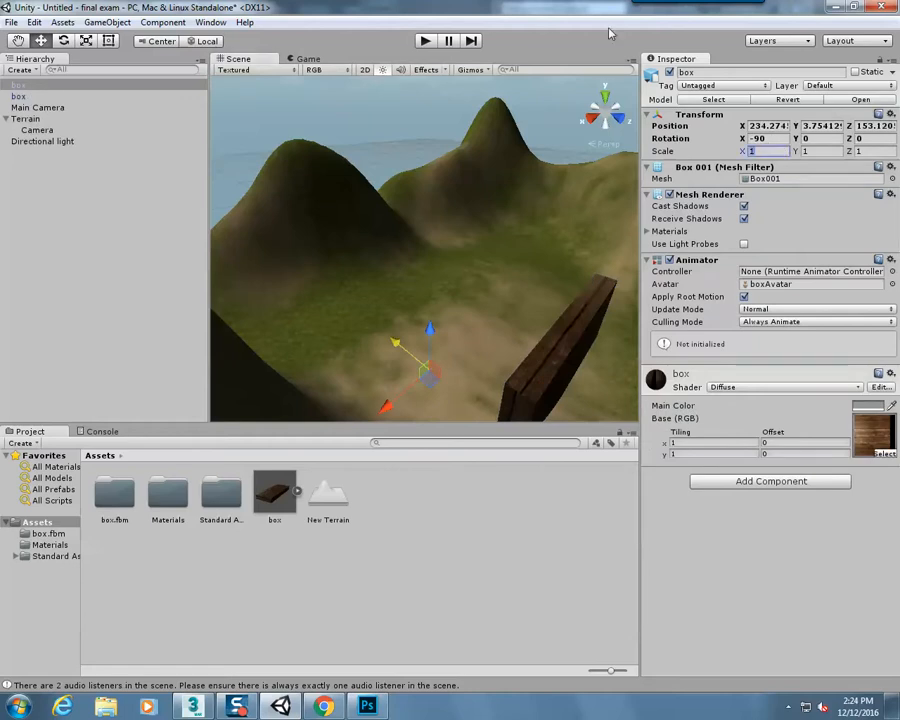
{"action": "type", "text": "50"}
{"action": "key", "text": "Tab"}
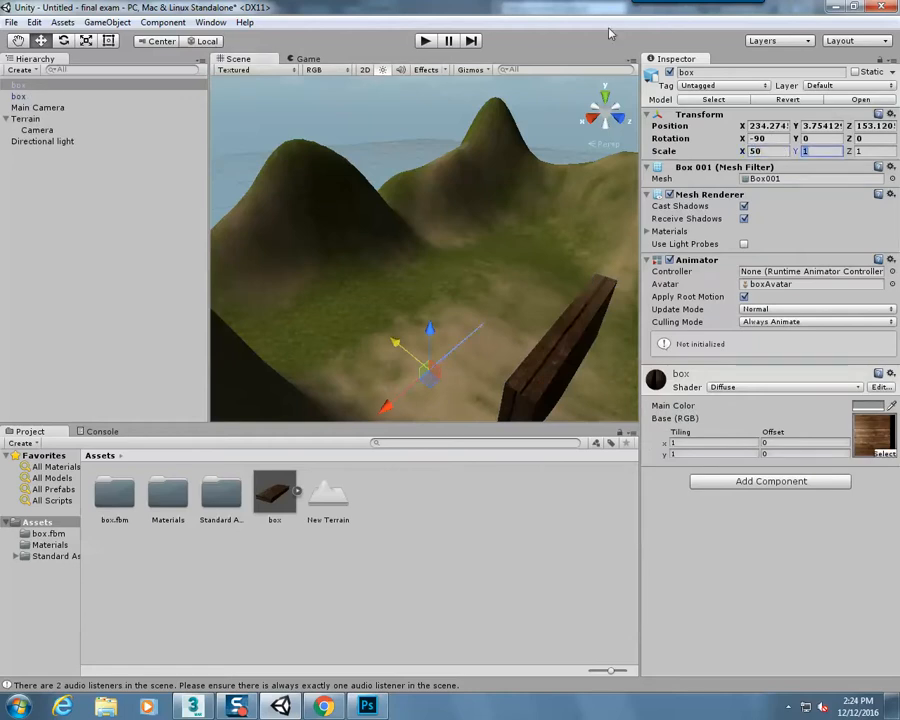
{"action": "key", "text": "Tab"}
{"action": "type", "text": "50"}
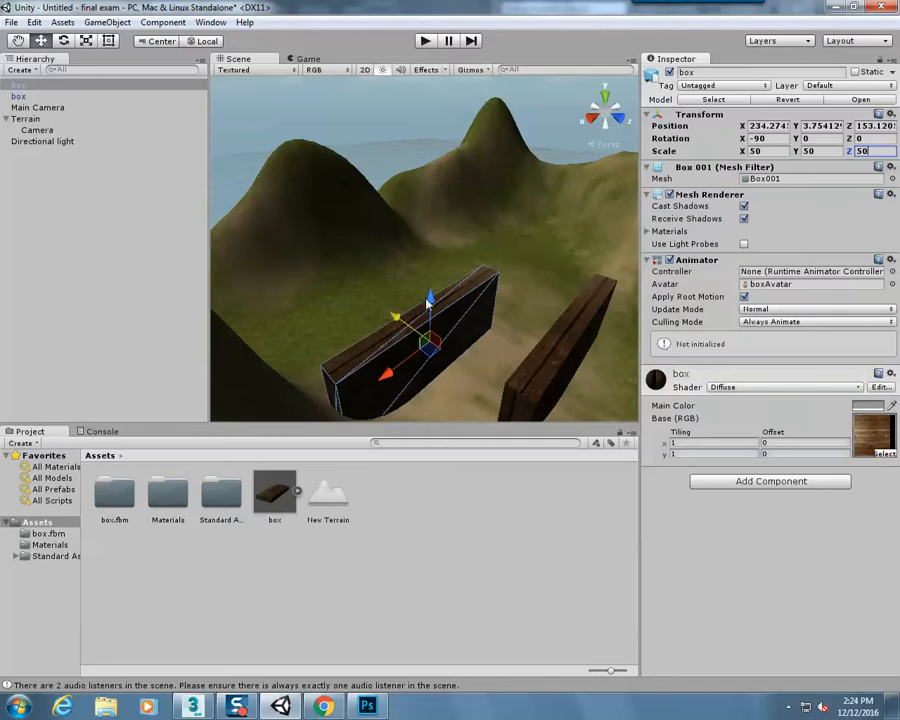
{"action": "left_click_drag", "start_coordinate": [397, 373], "coordinate": [442, 345]}
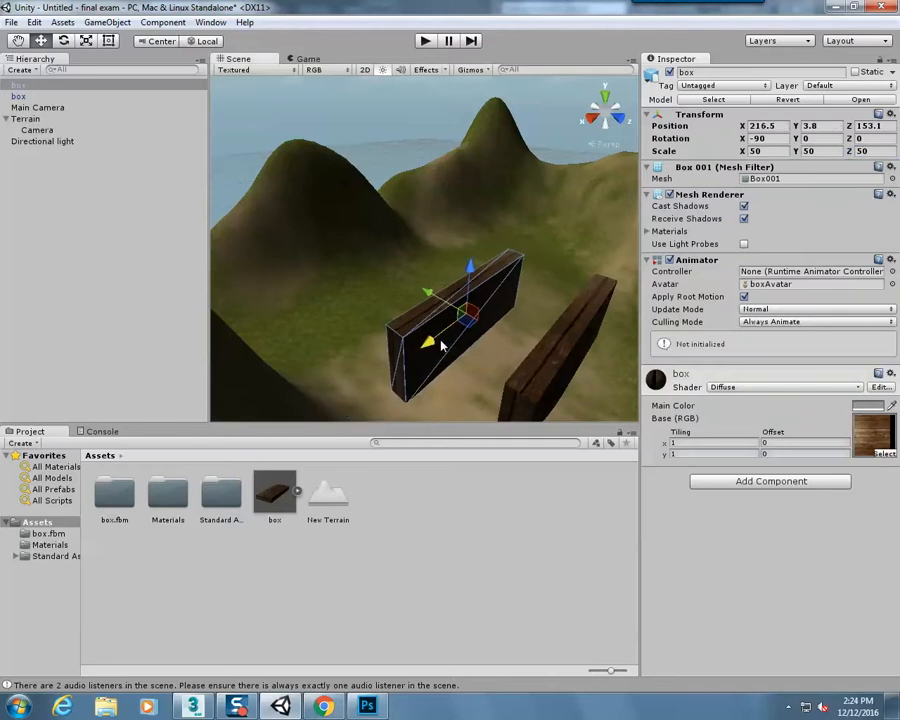
{"action": "left_click_drag", "start_coordinate": [433, 298], "coordinate": [463, 314]}
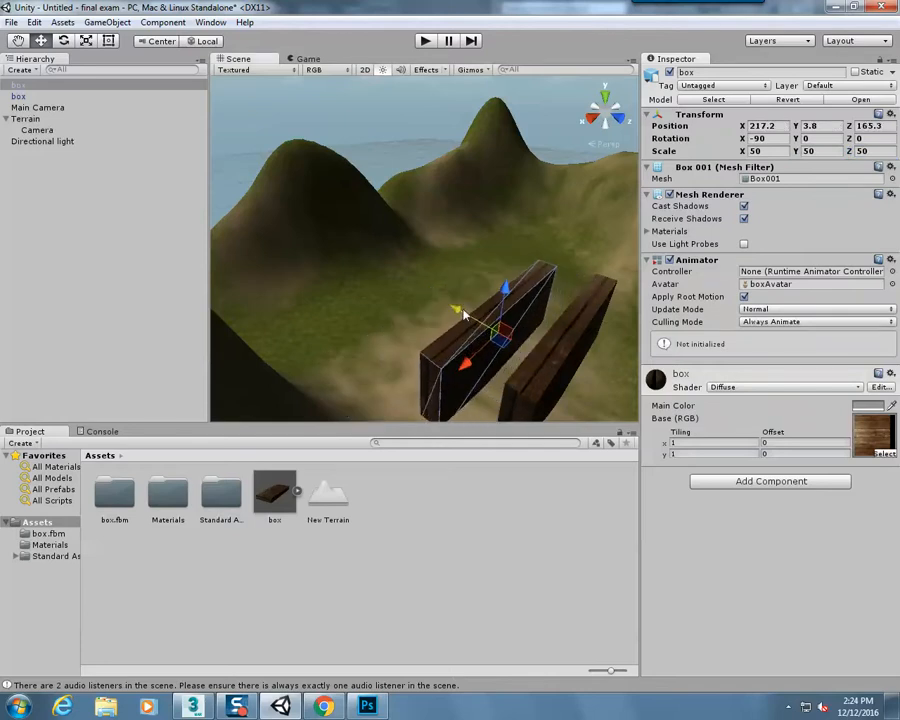
Run the game, walk the player into the second box to test it without a collider, and stop playing
{"action": "left_click", "coordinate": [426, 41]}
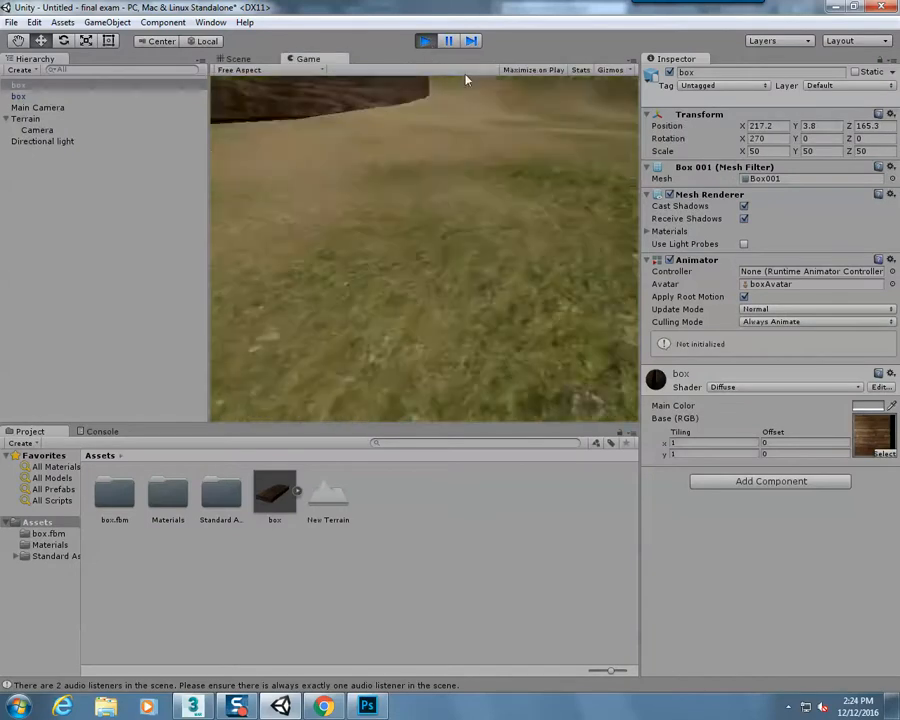
{"action": "key", "text": "w"}
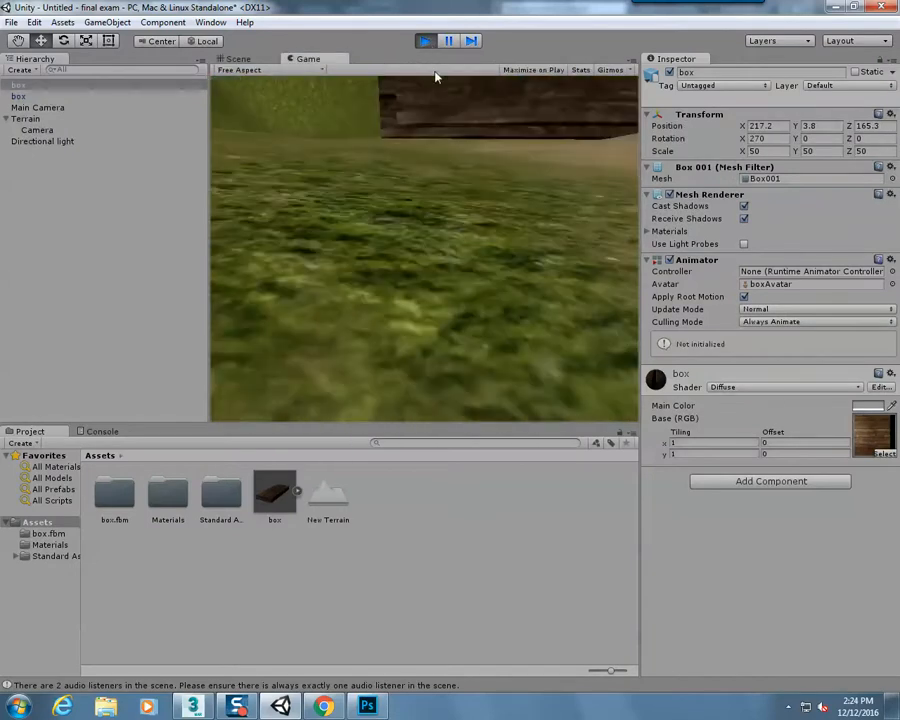
{"action": "key", "text": "w"}
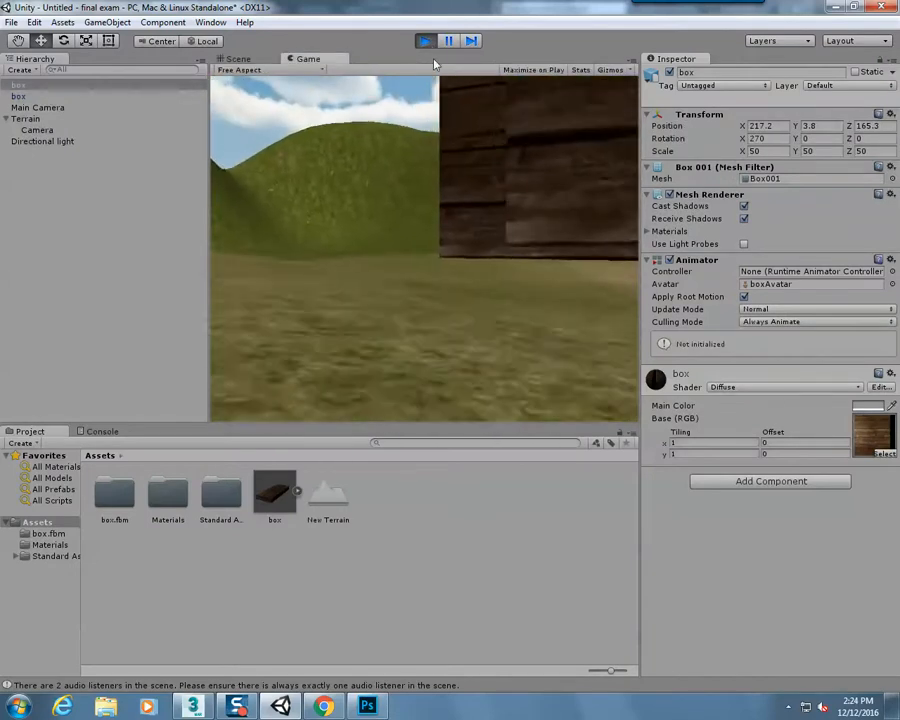
{"action": "key", "text": "w"}
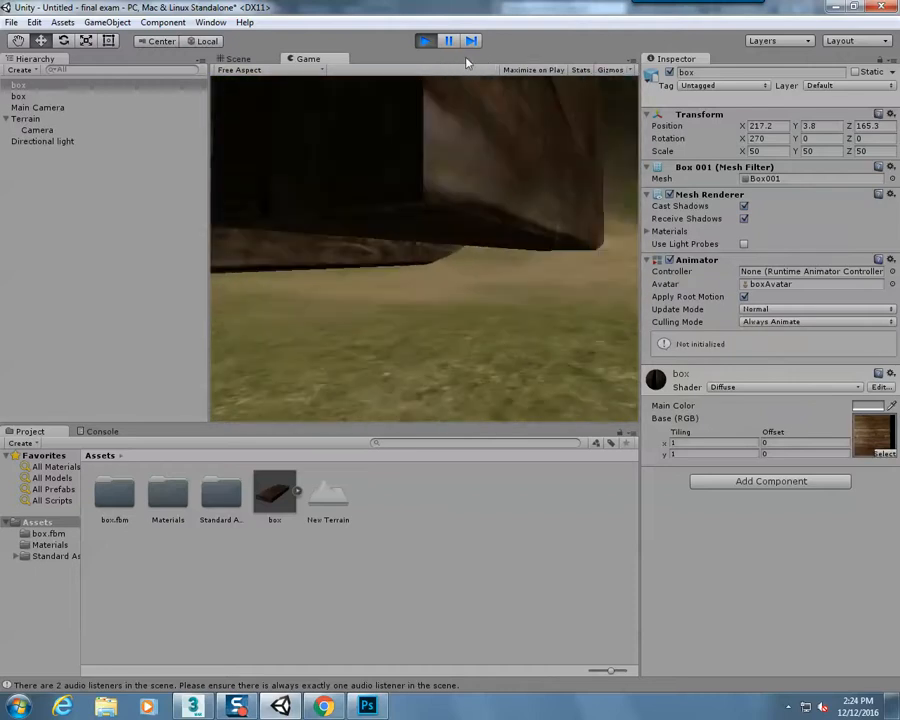
{"action": "key", "text": "w"}
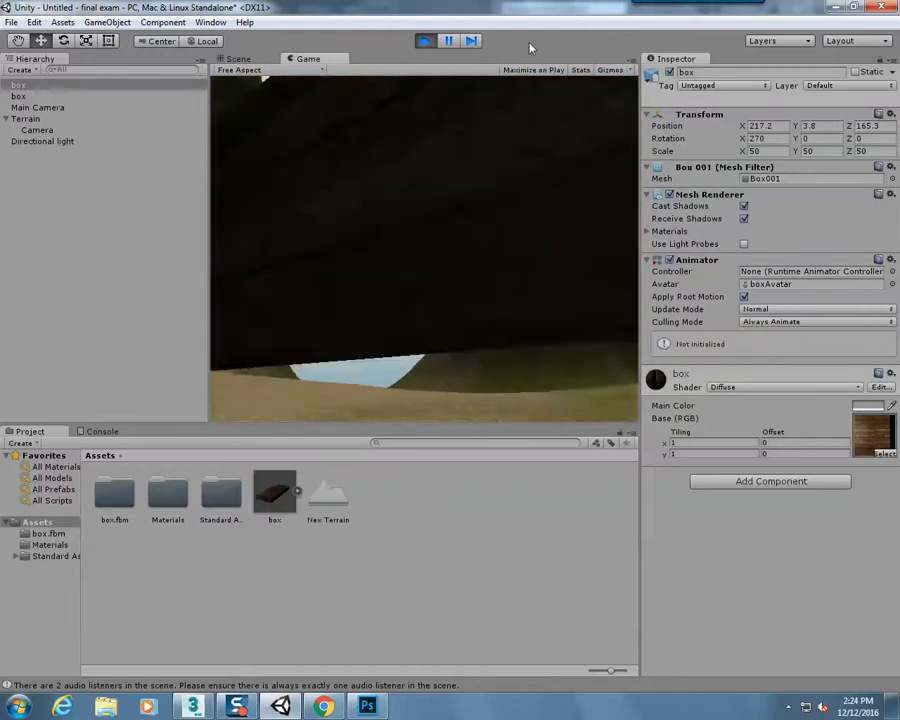
{"action": "key", "text": "w"}
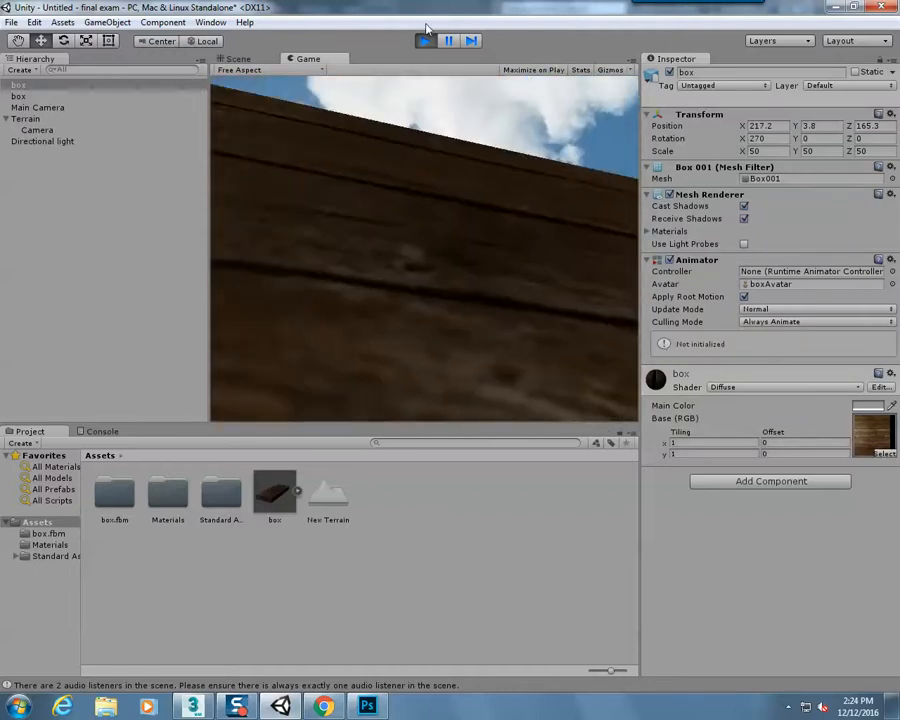
{"action": "left_click", "coordinate": [426, 43]}
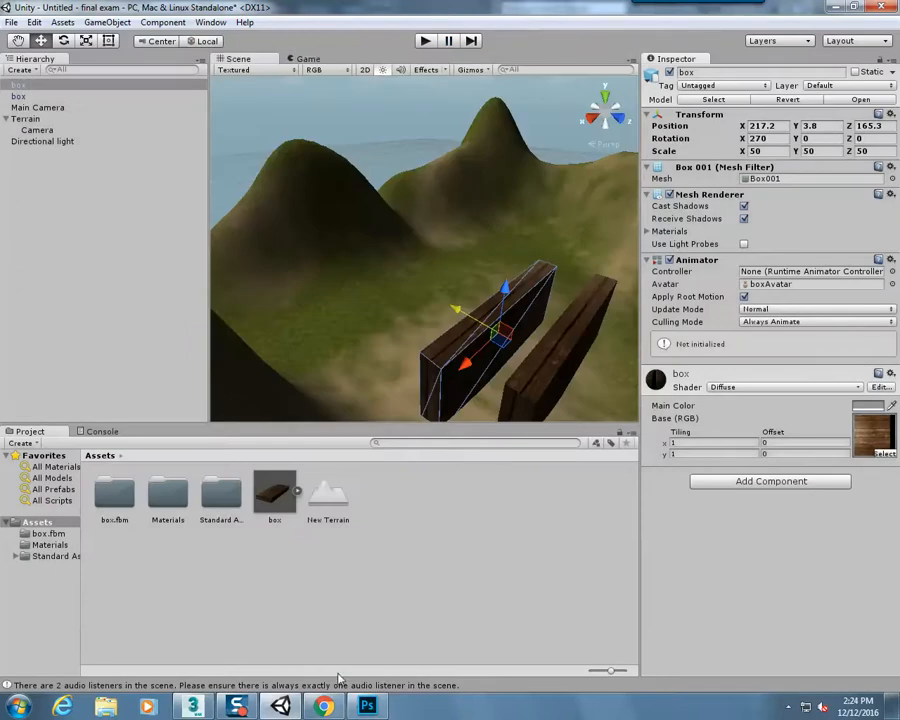
{"action": "mouse_move", "coordinate": [249, 712]}
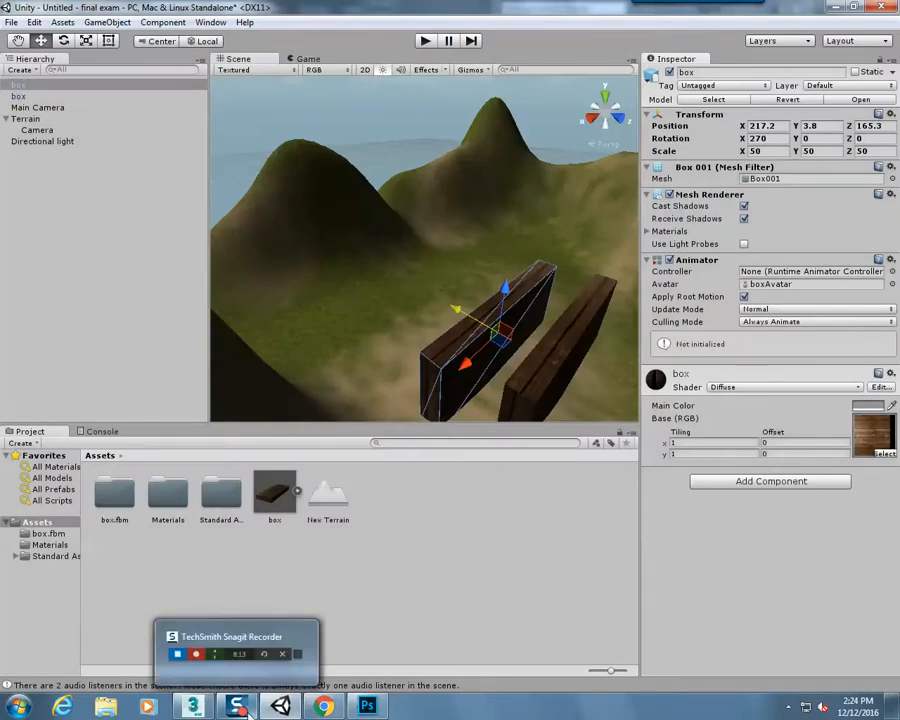